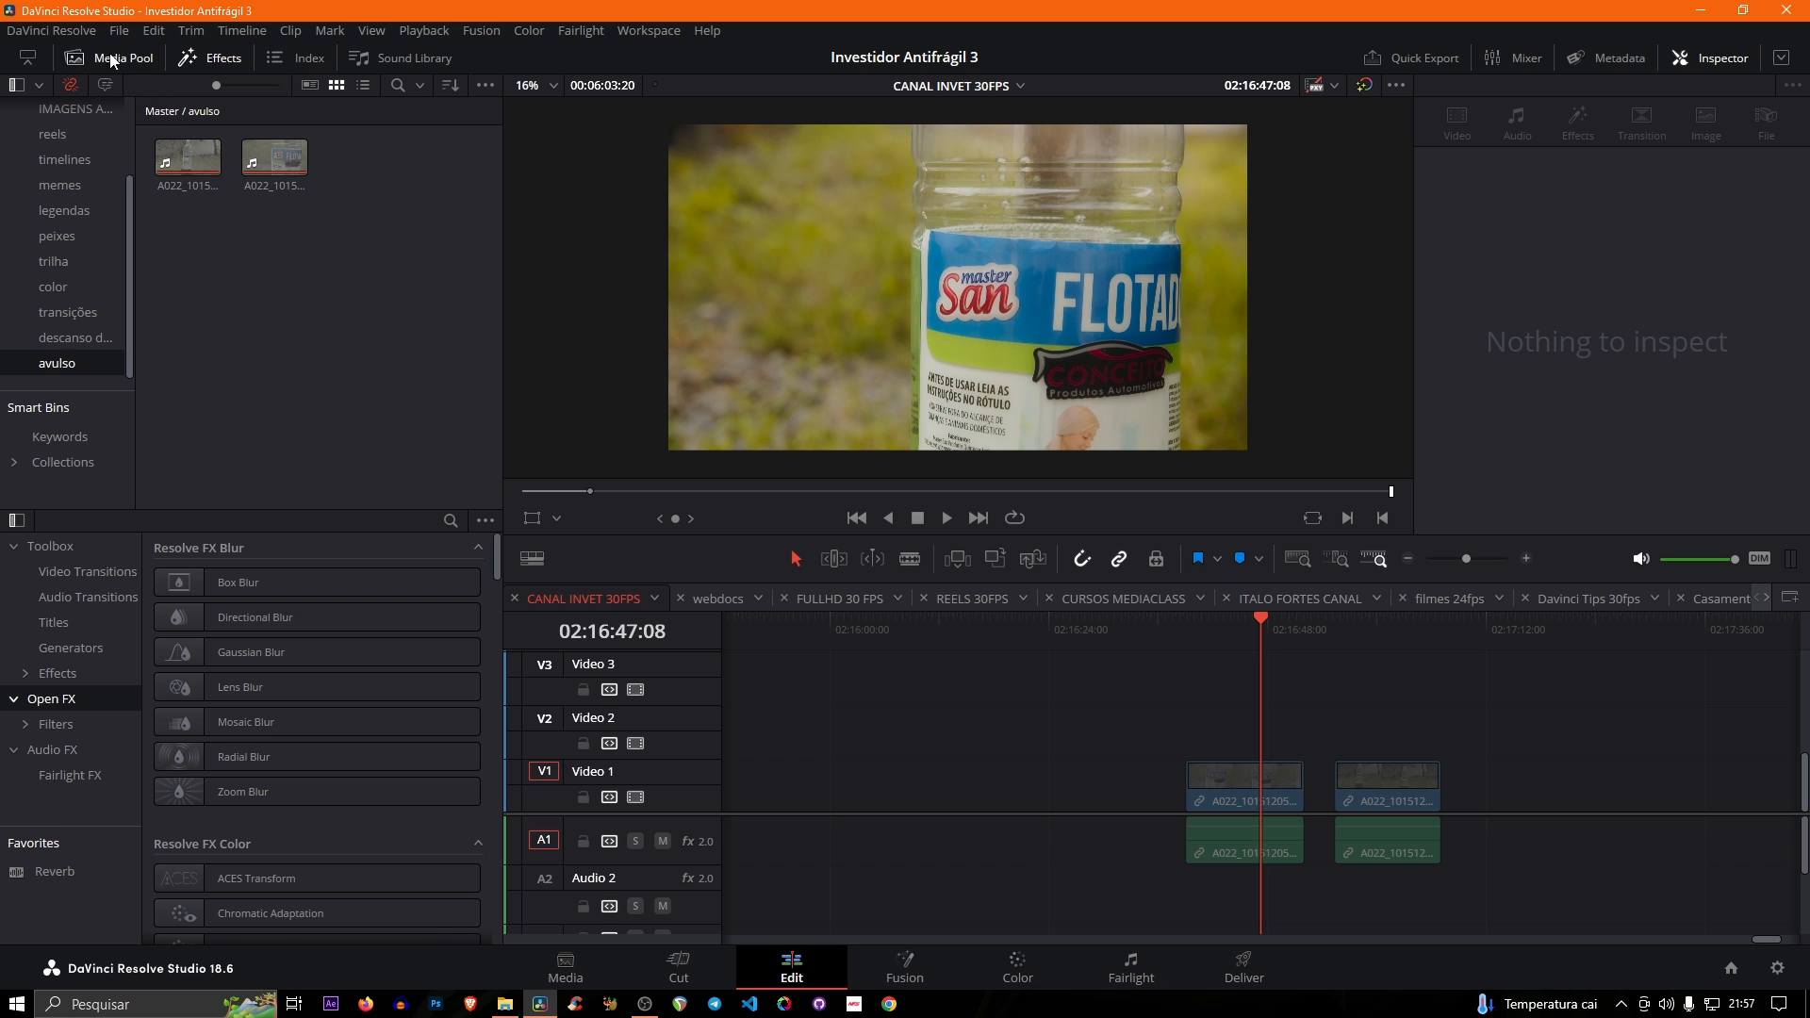
- Examine the keyboard customization presets, including the import, export and preset selection options, and close without changes
left_click(45, 27)
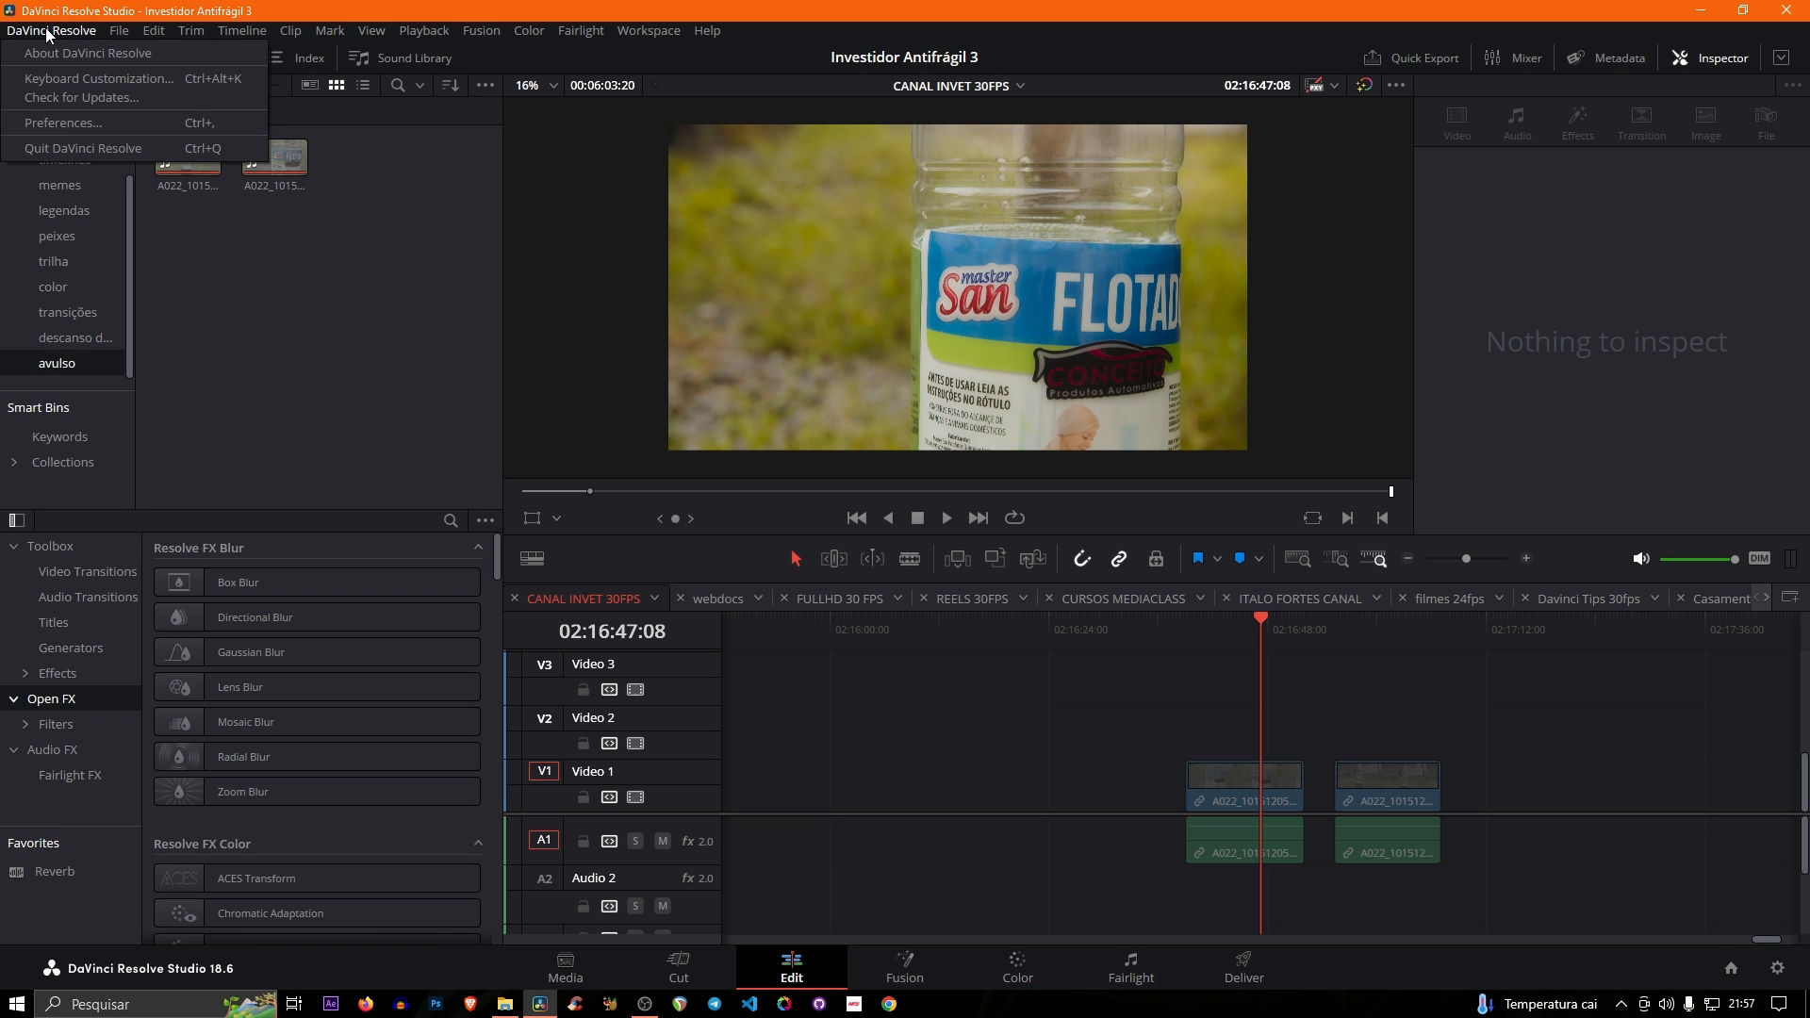
left_click(72, 81)
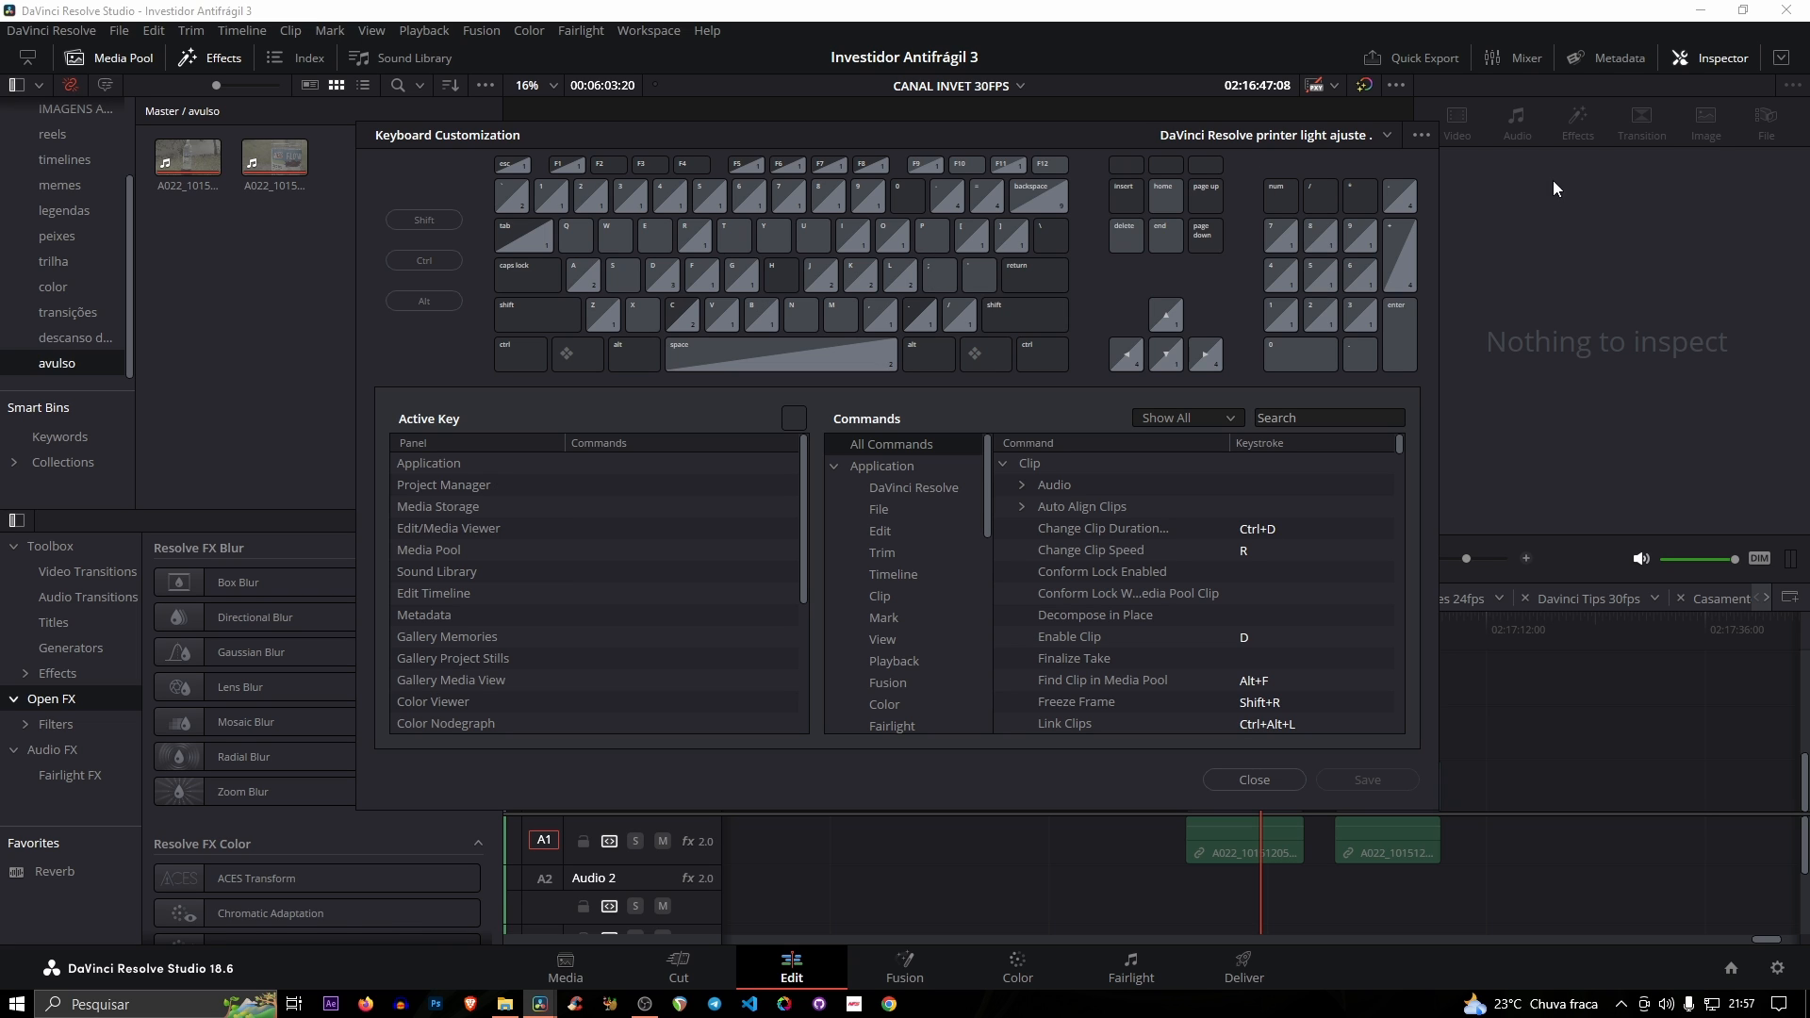
left_click(1421, 136)
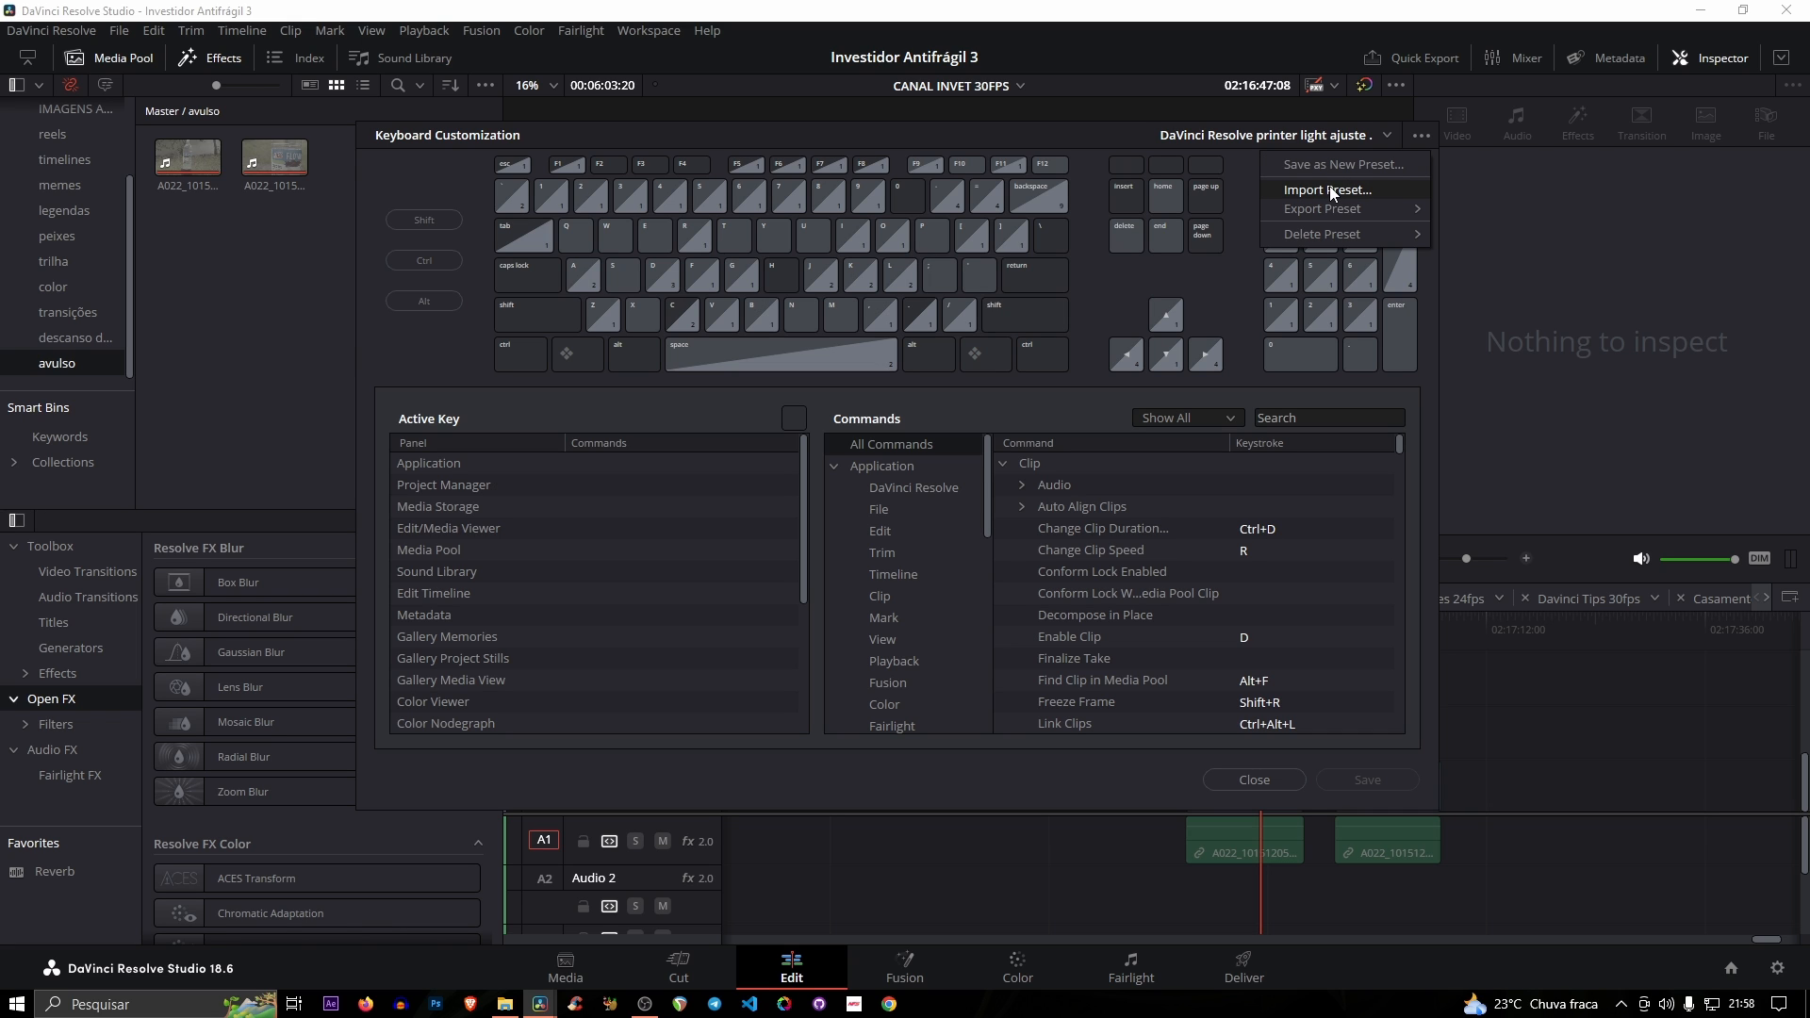
mouse_move(1333, 234)
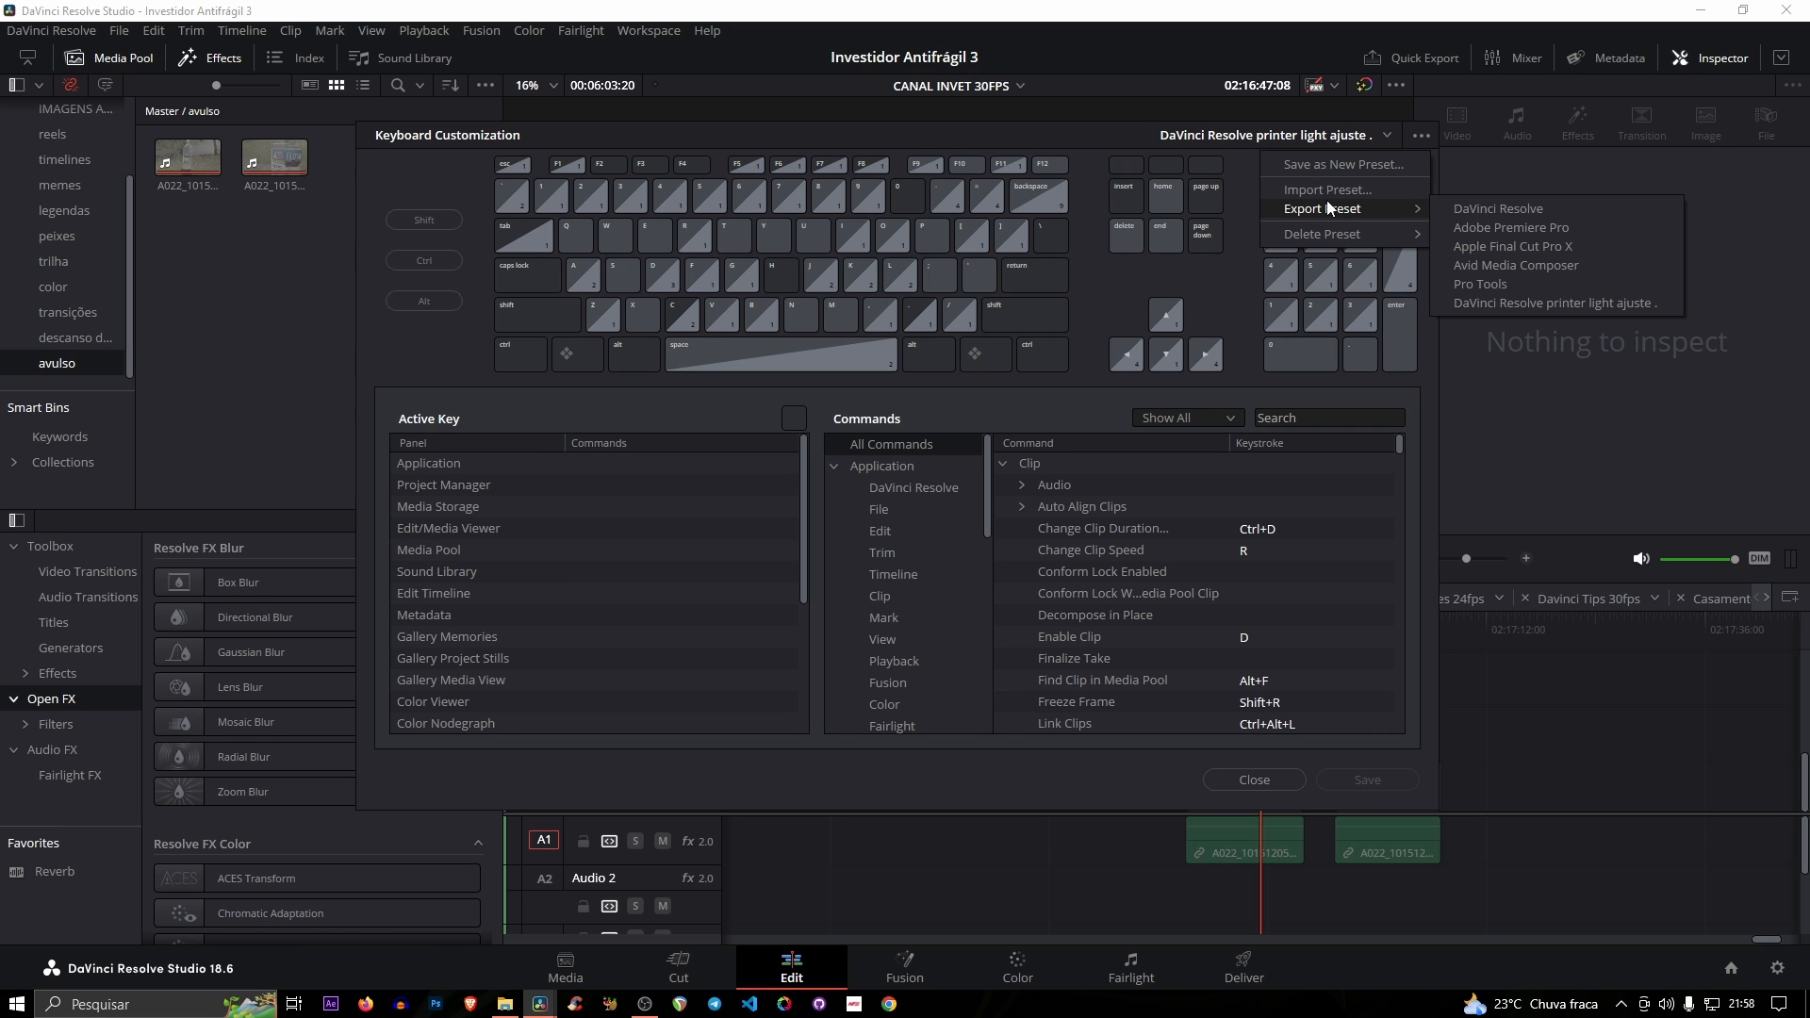
left_click(1355, 136)
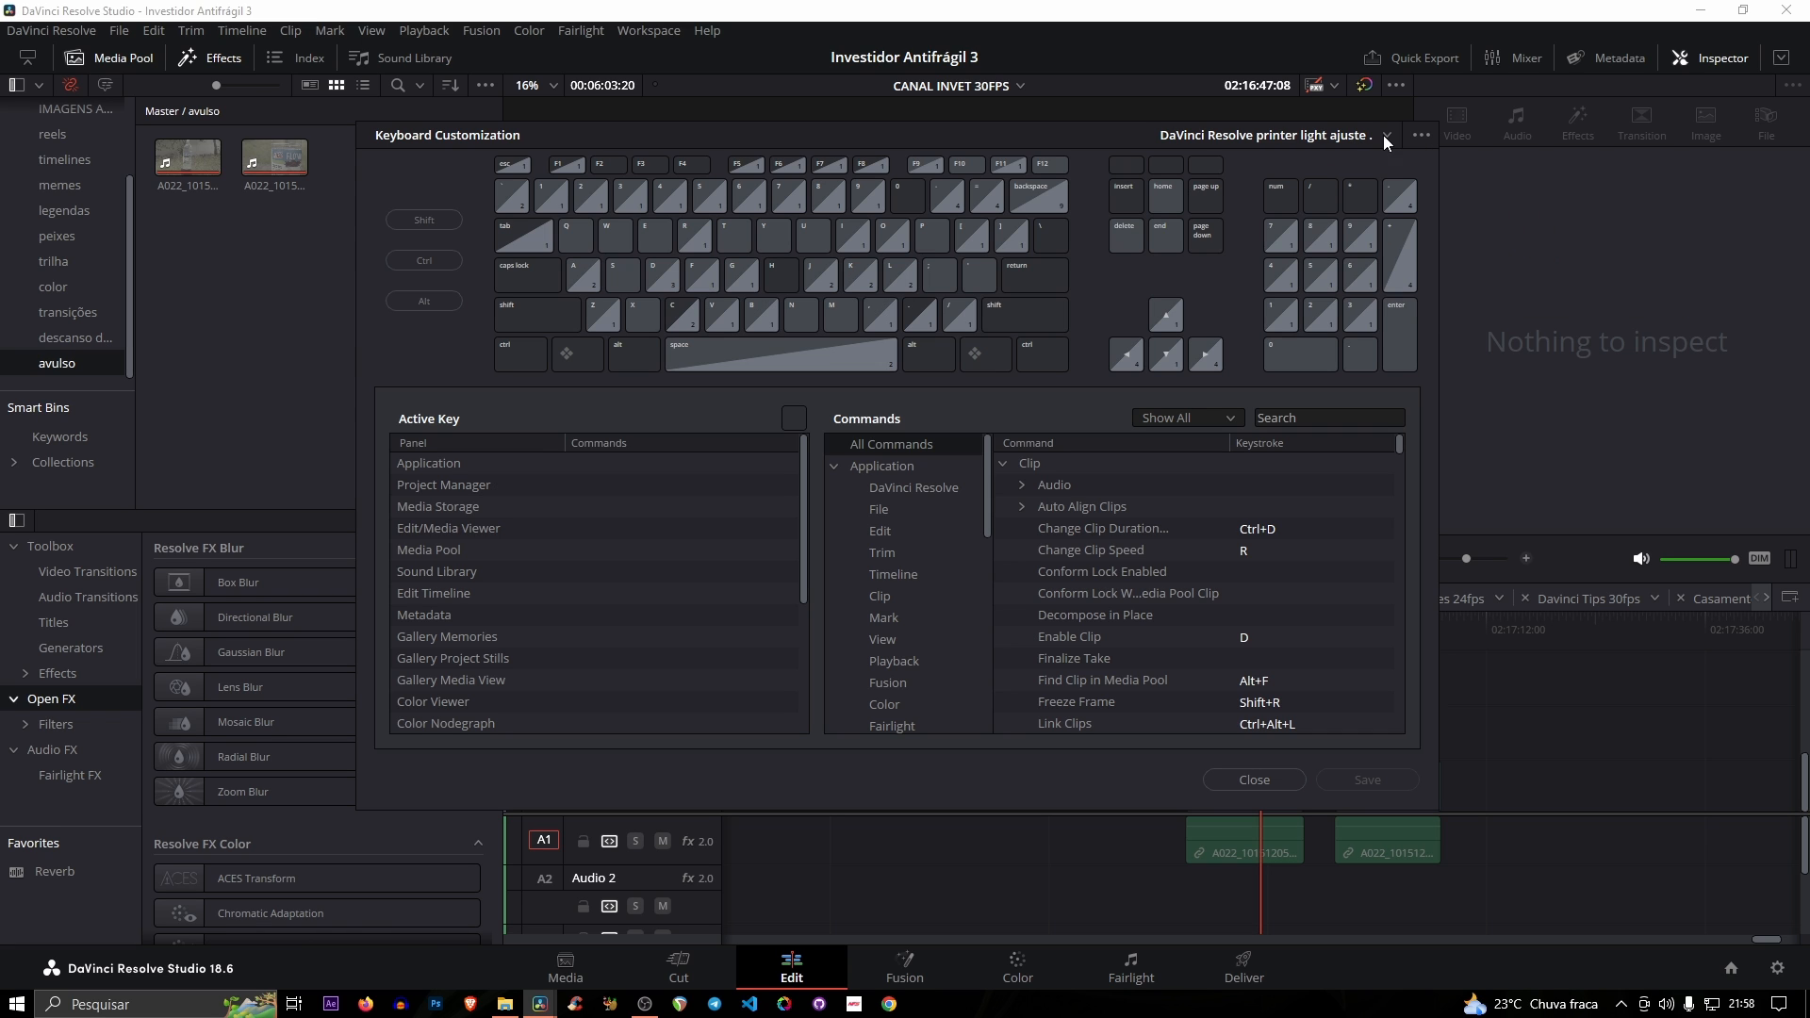
left_click(1390, 135)
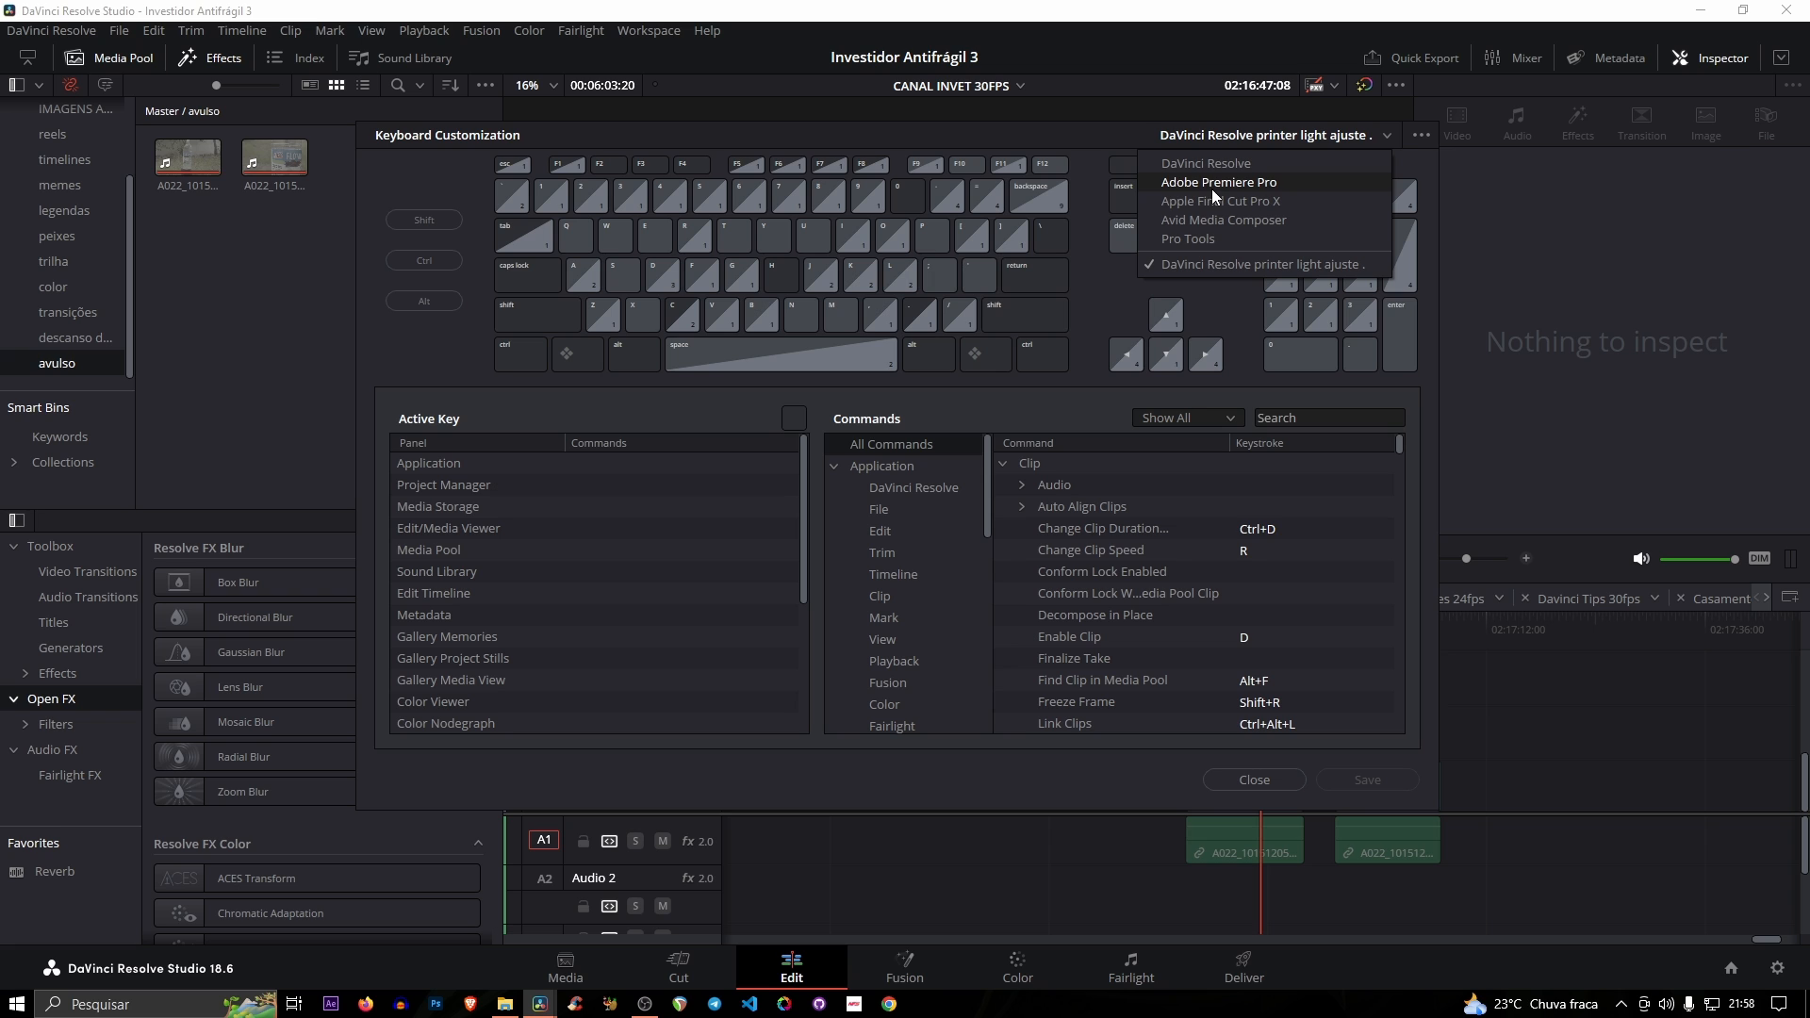
left_click(1077, 134)
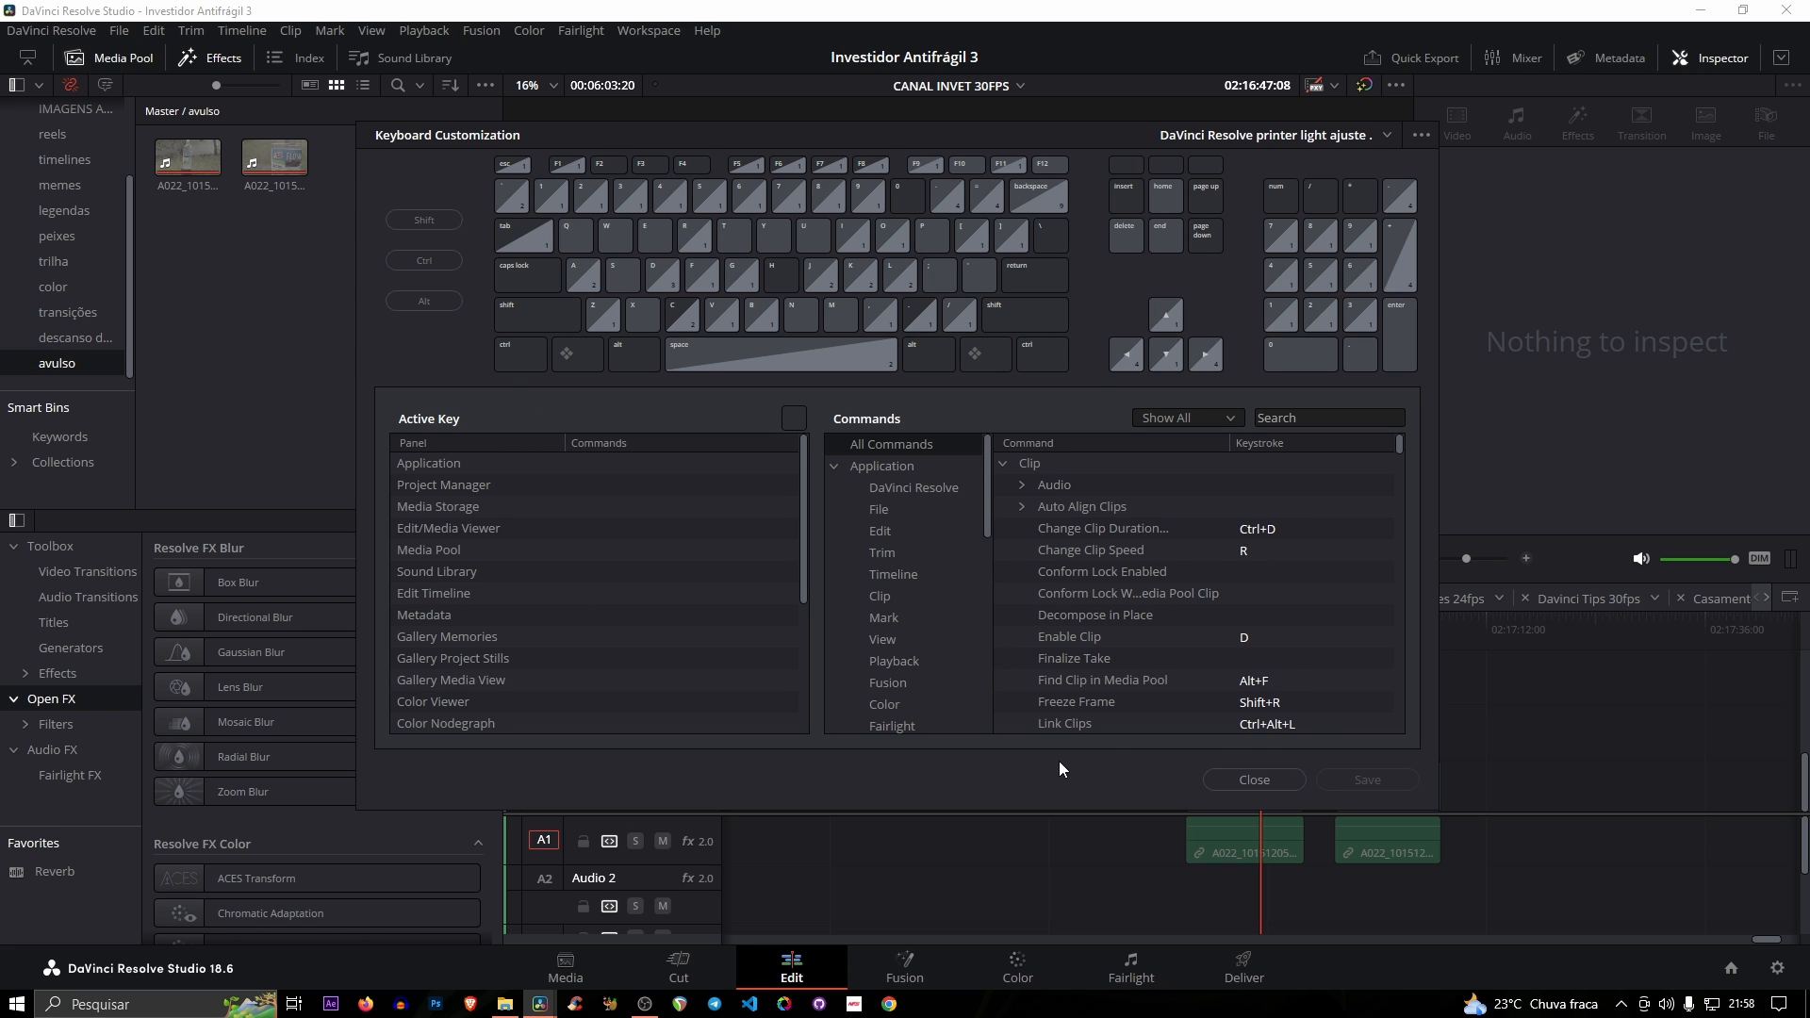
left_click(1230, 783)
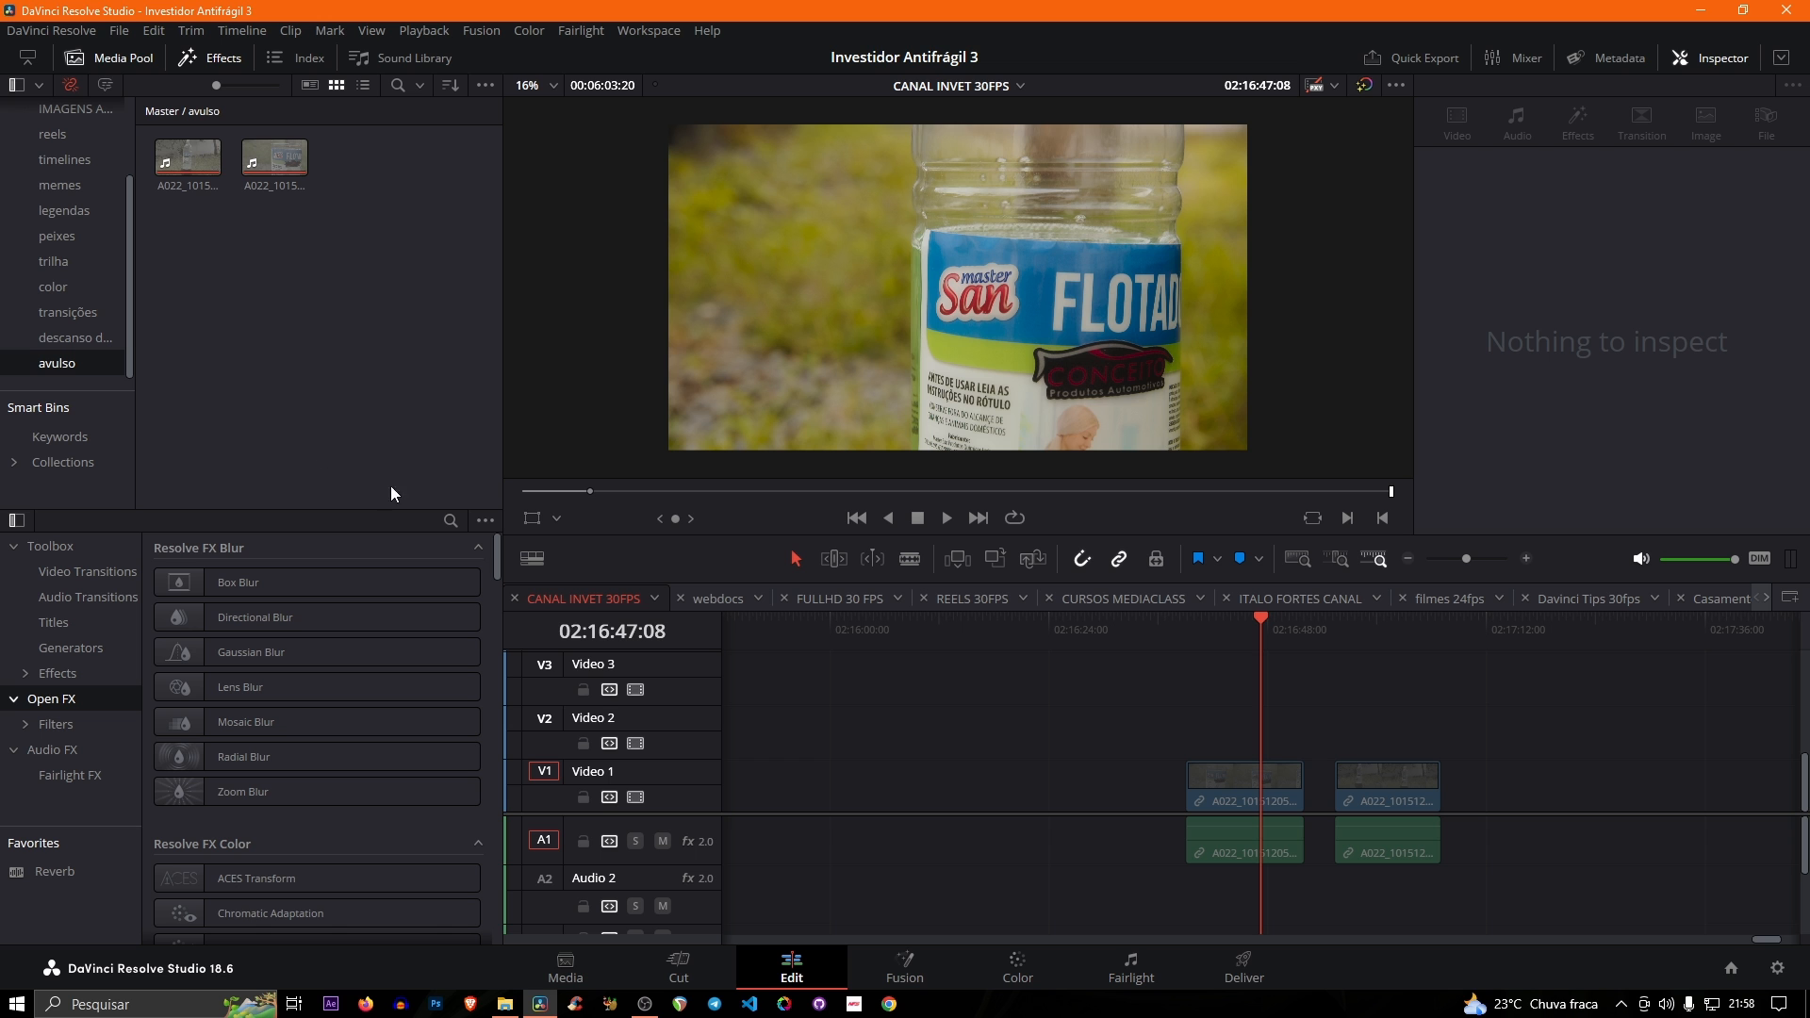
- Apply Noise Reduction to the first clip on Audio 1 in Fairlight, keeping the effect's default settings
left_click(1134, 969)
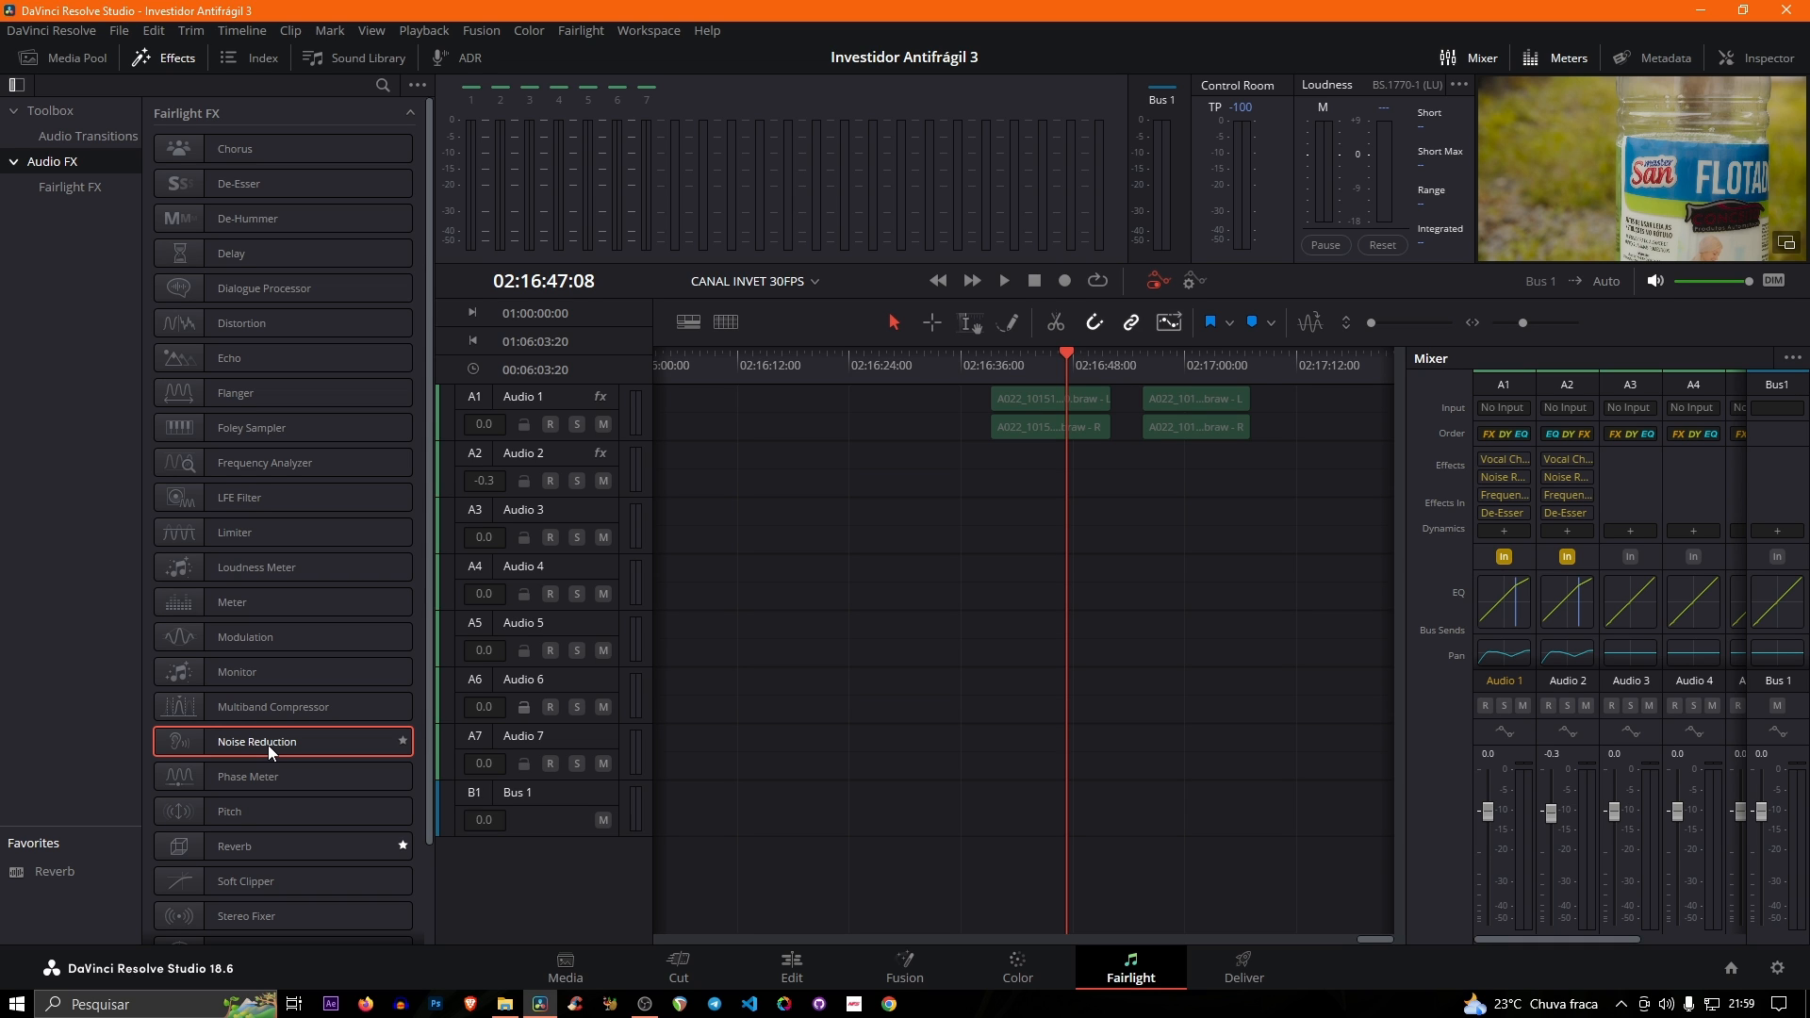
left_click_drag(267, 745, 1024, 423)
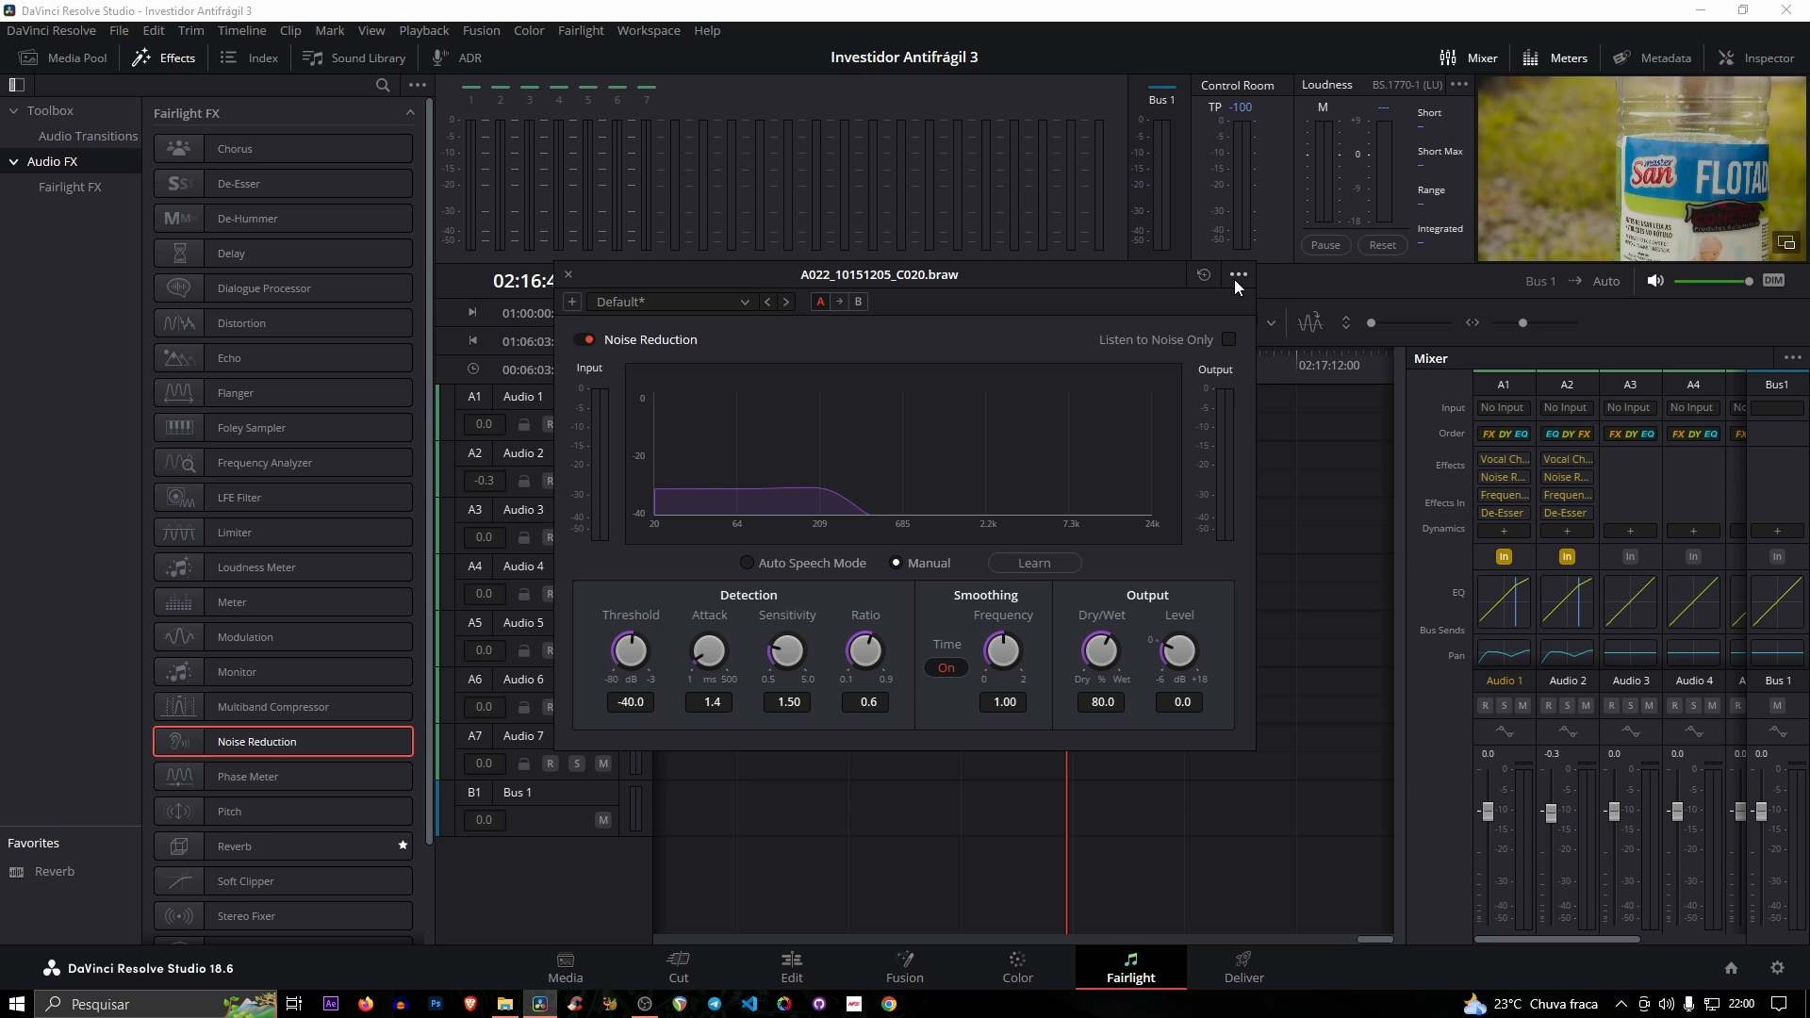
left_click(569, 273)
- Examine the Printer Light Hotkeys option and the Full, Half and Quarter Printer Light shortcuts on the Color page
key("shift+6")
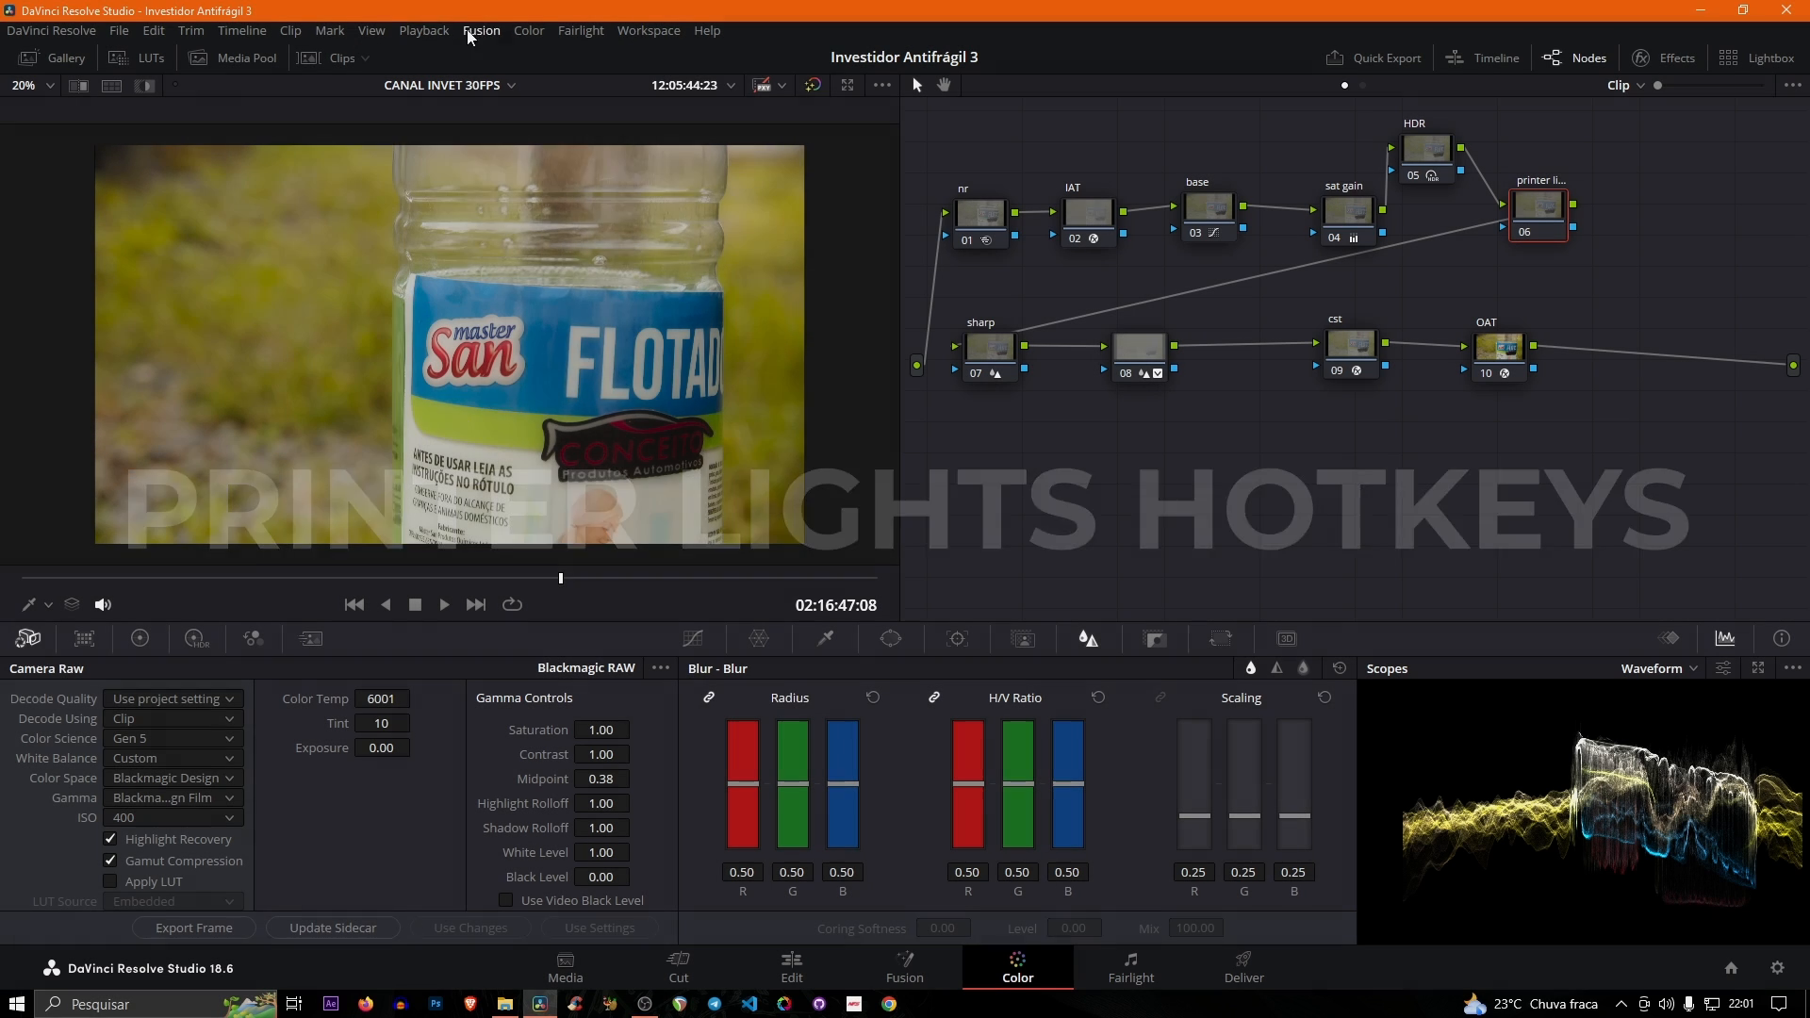
left_click(519, 32)
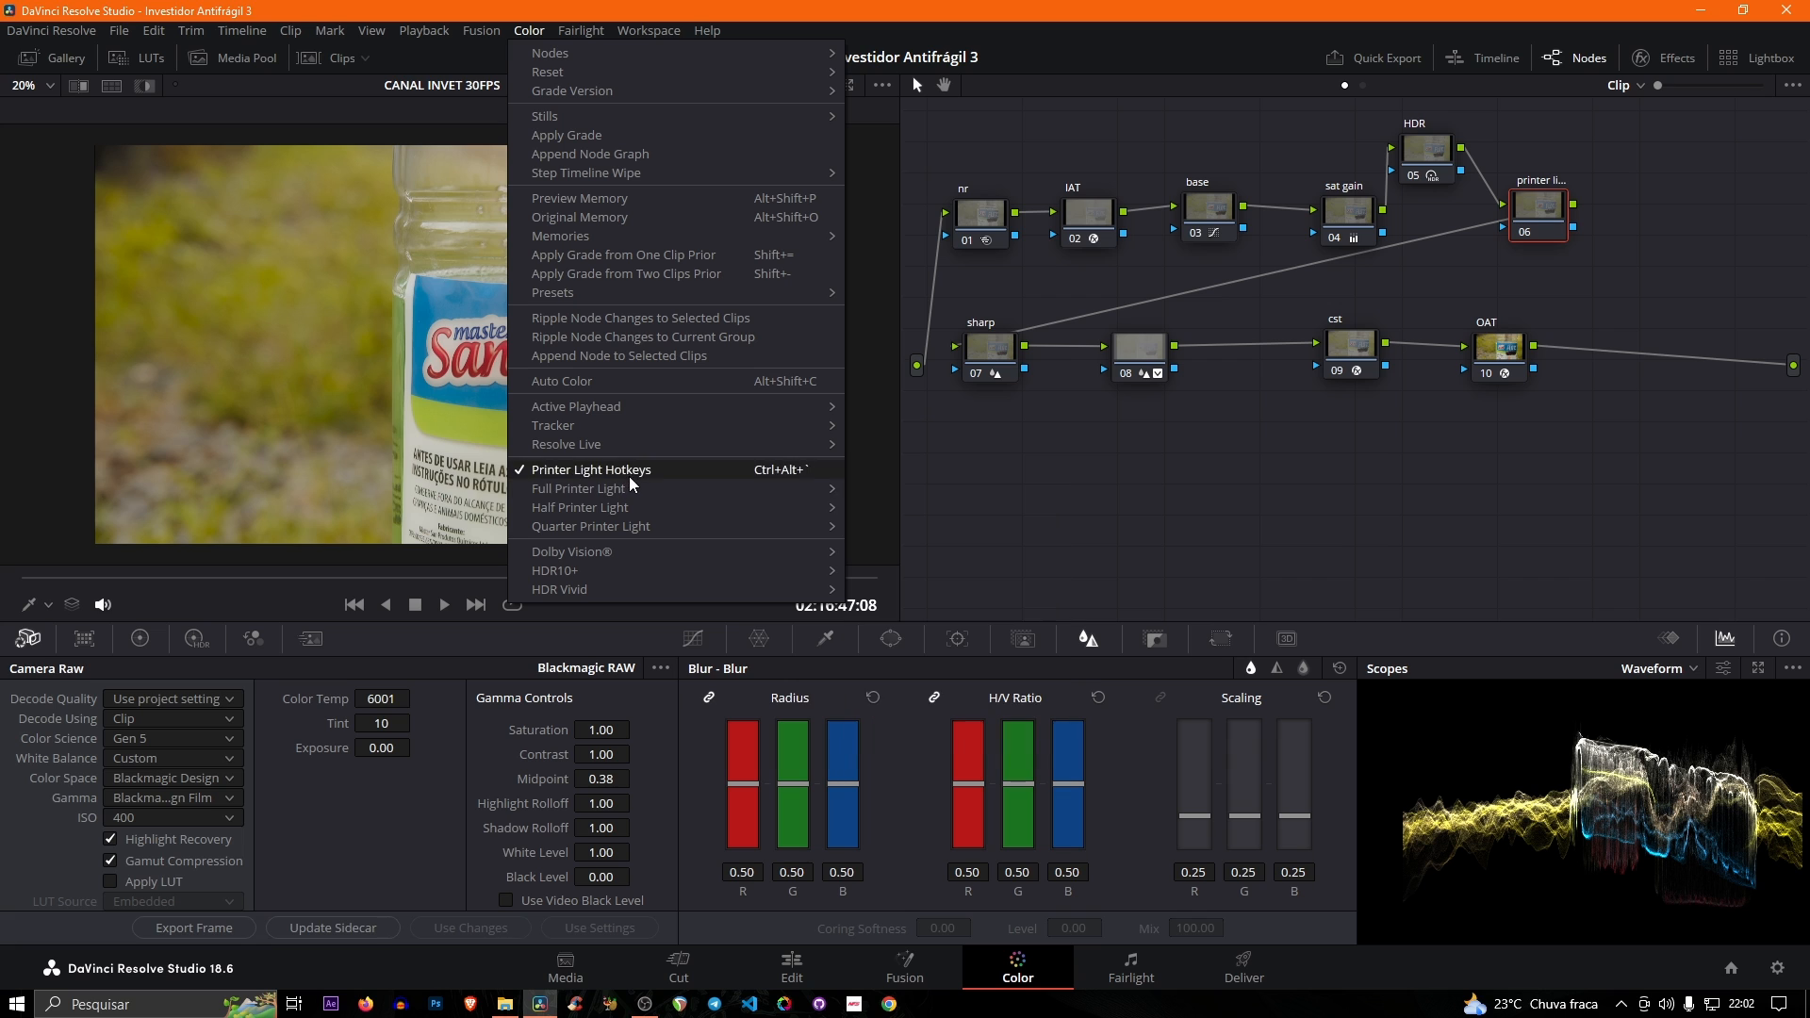
mouse_move(630, 483)
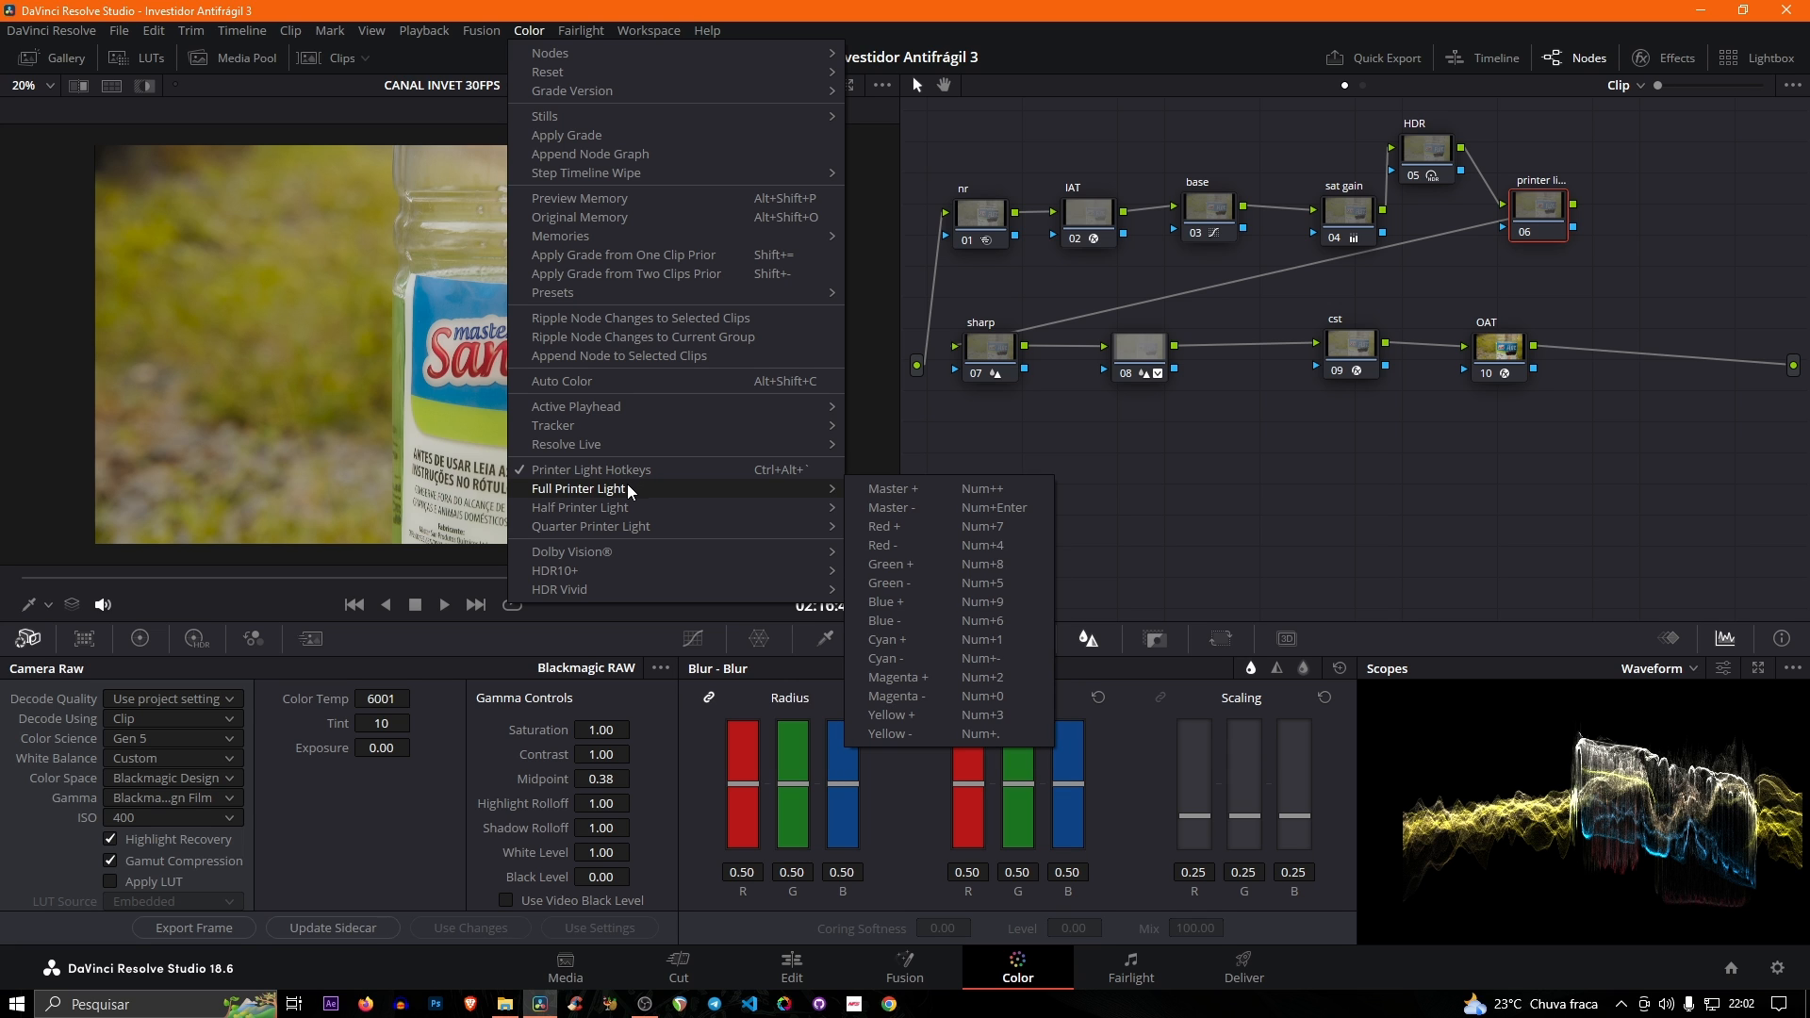
mouse_move(552, 510)
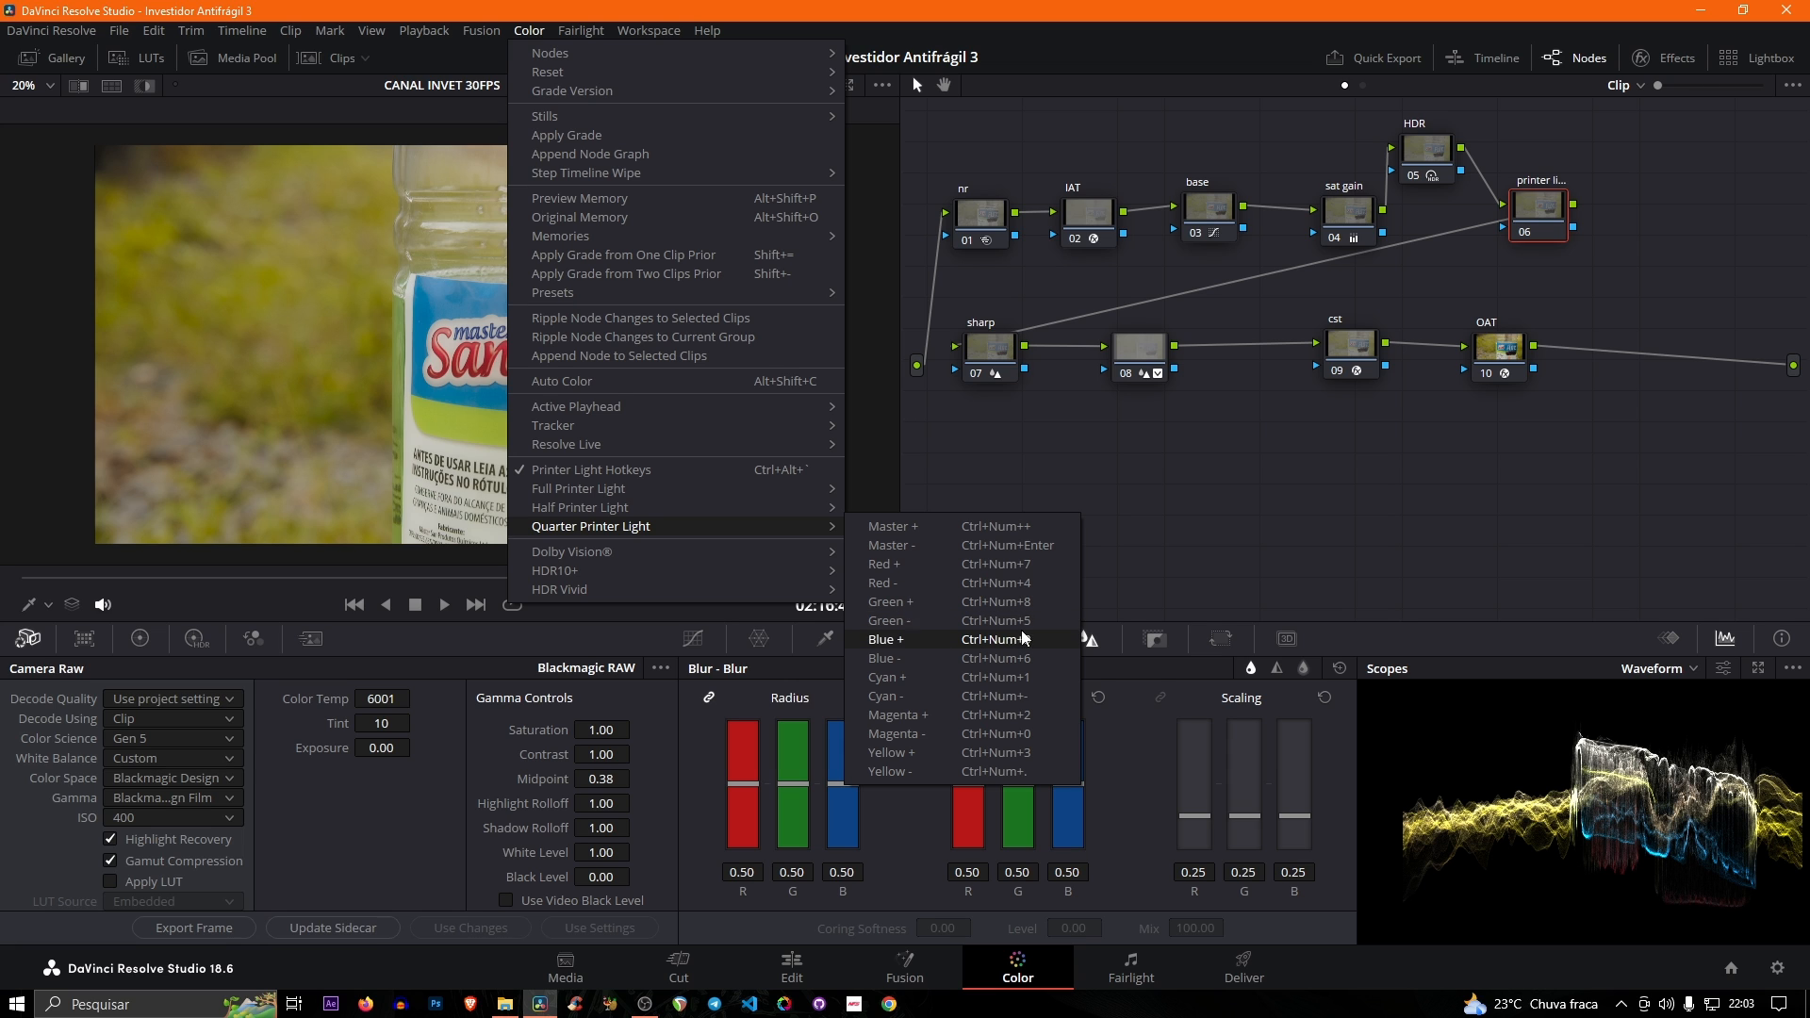
left_click(1237, 494)
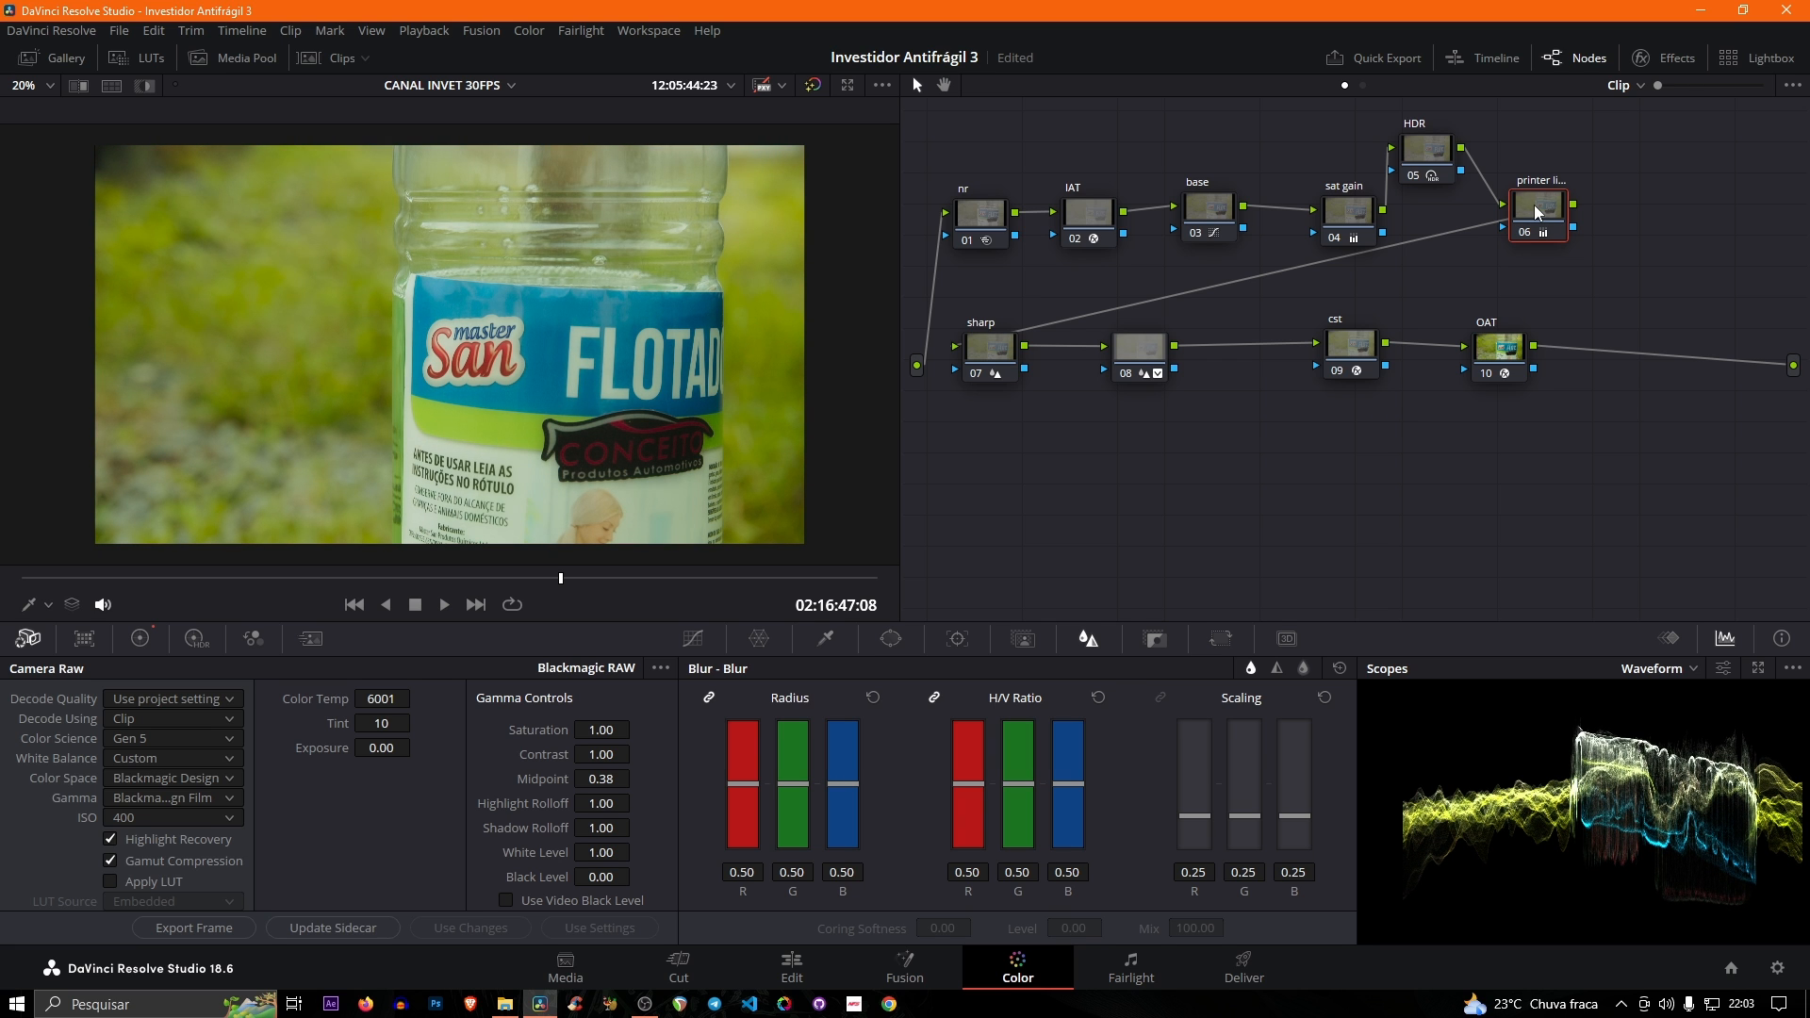
- Lower the green level of node 06 by five full printer-light steps, saving the project along the way
key("KP_5")
key("KP_5")
key("KP_5")
key("KP_5")
key("KP_5")
key("KP_5")
key("KP_5")
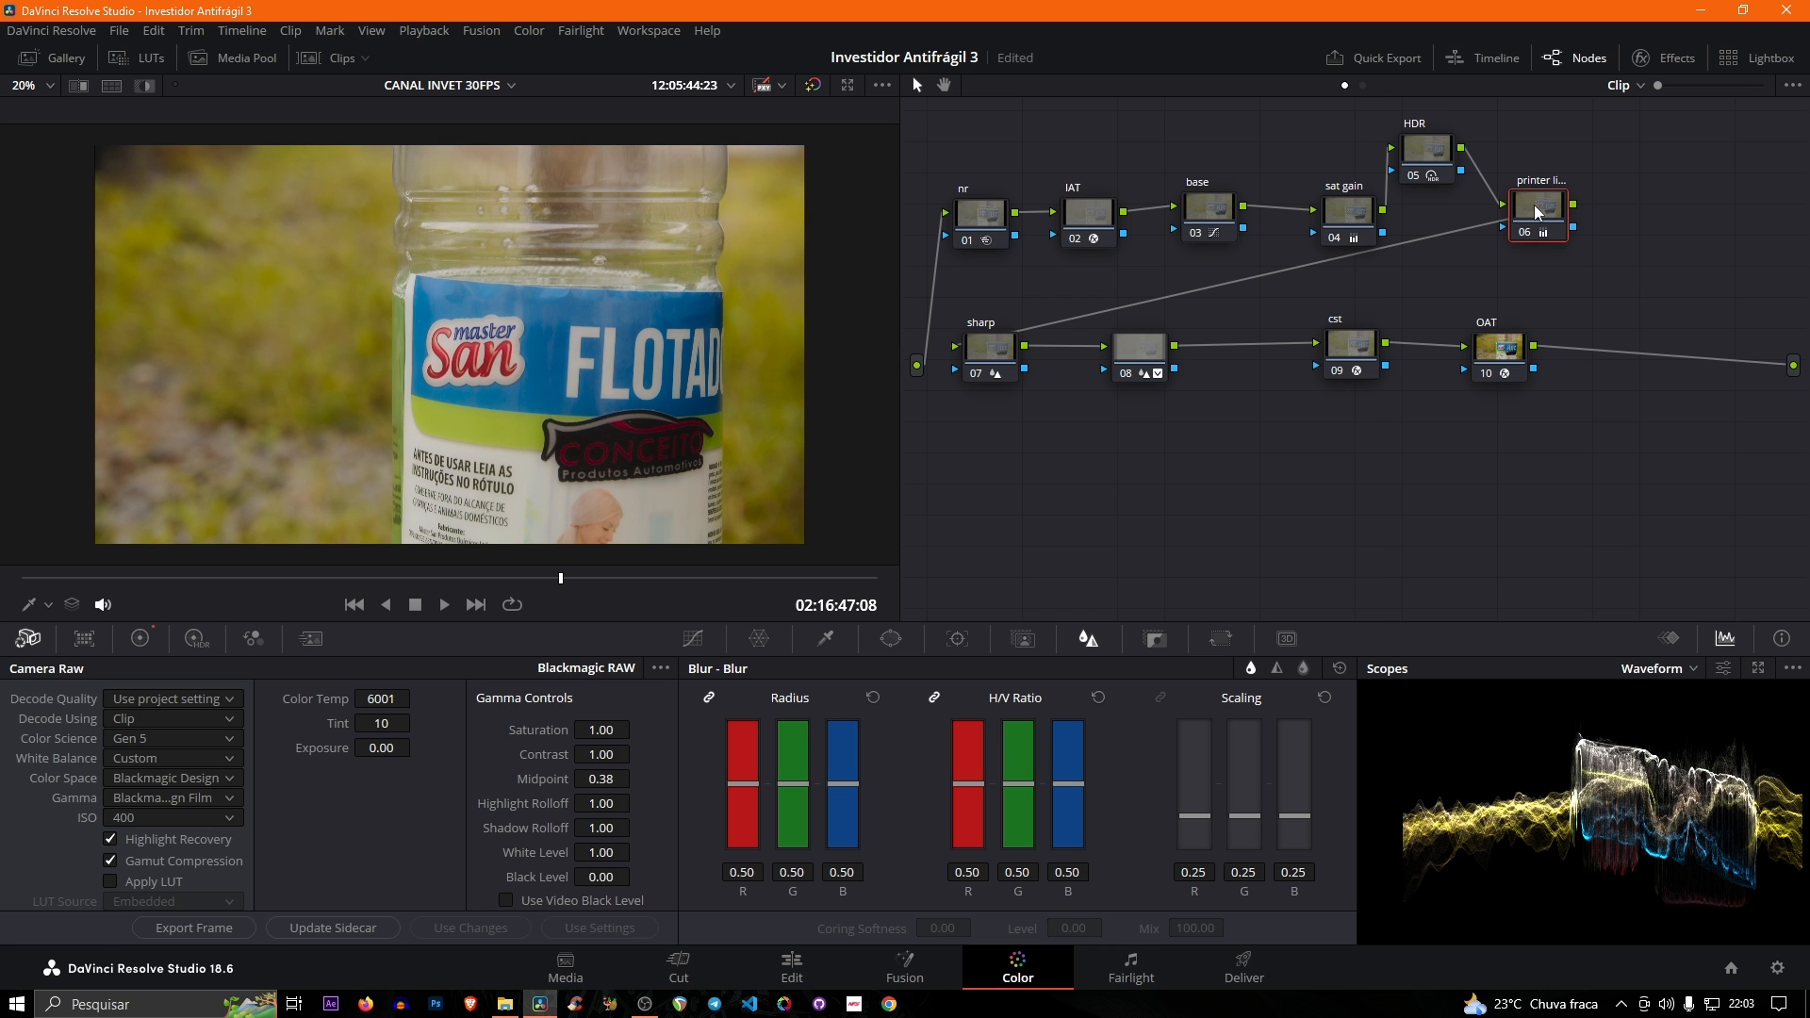
key("ctrl+s")
key("KP_5")
key("KP_5")
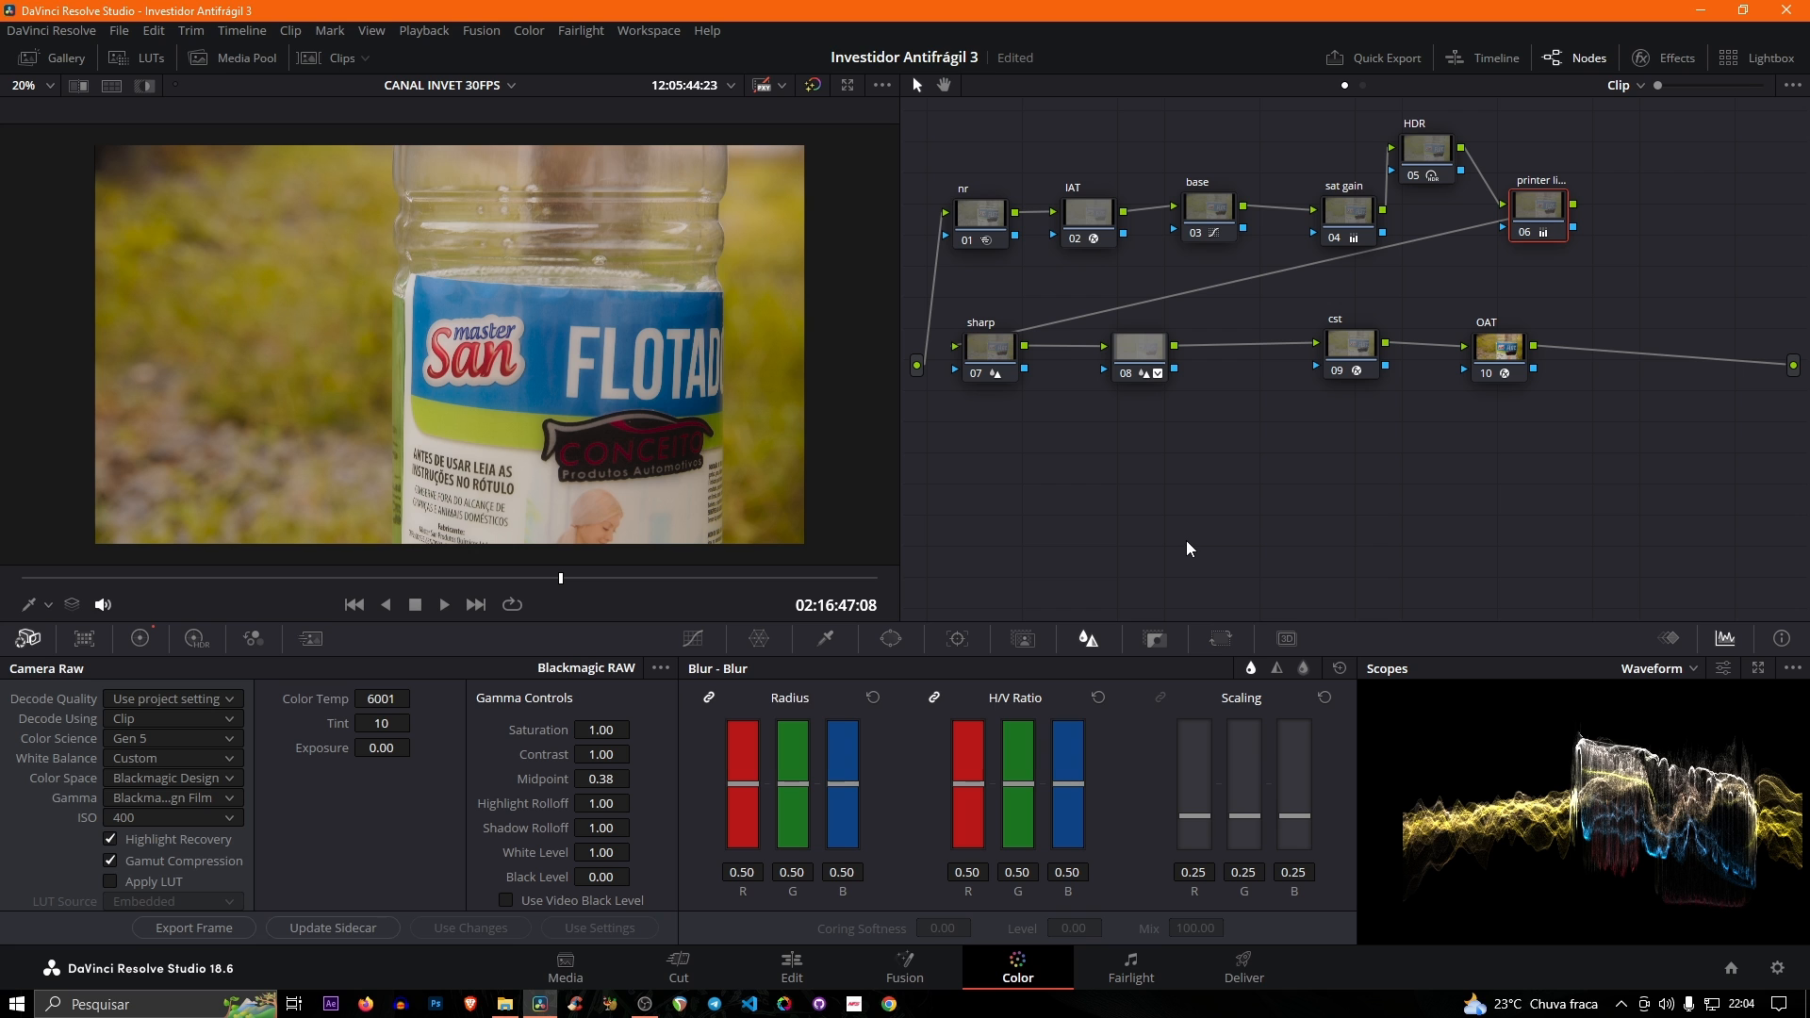
- Review the project's Master Settings from the Edit page, from timeline format to render cache and working folders, and leave without changes
key("shift+4")
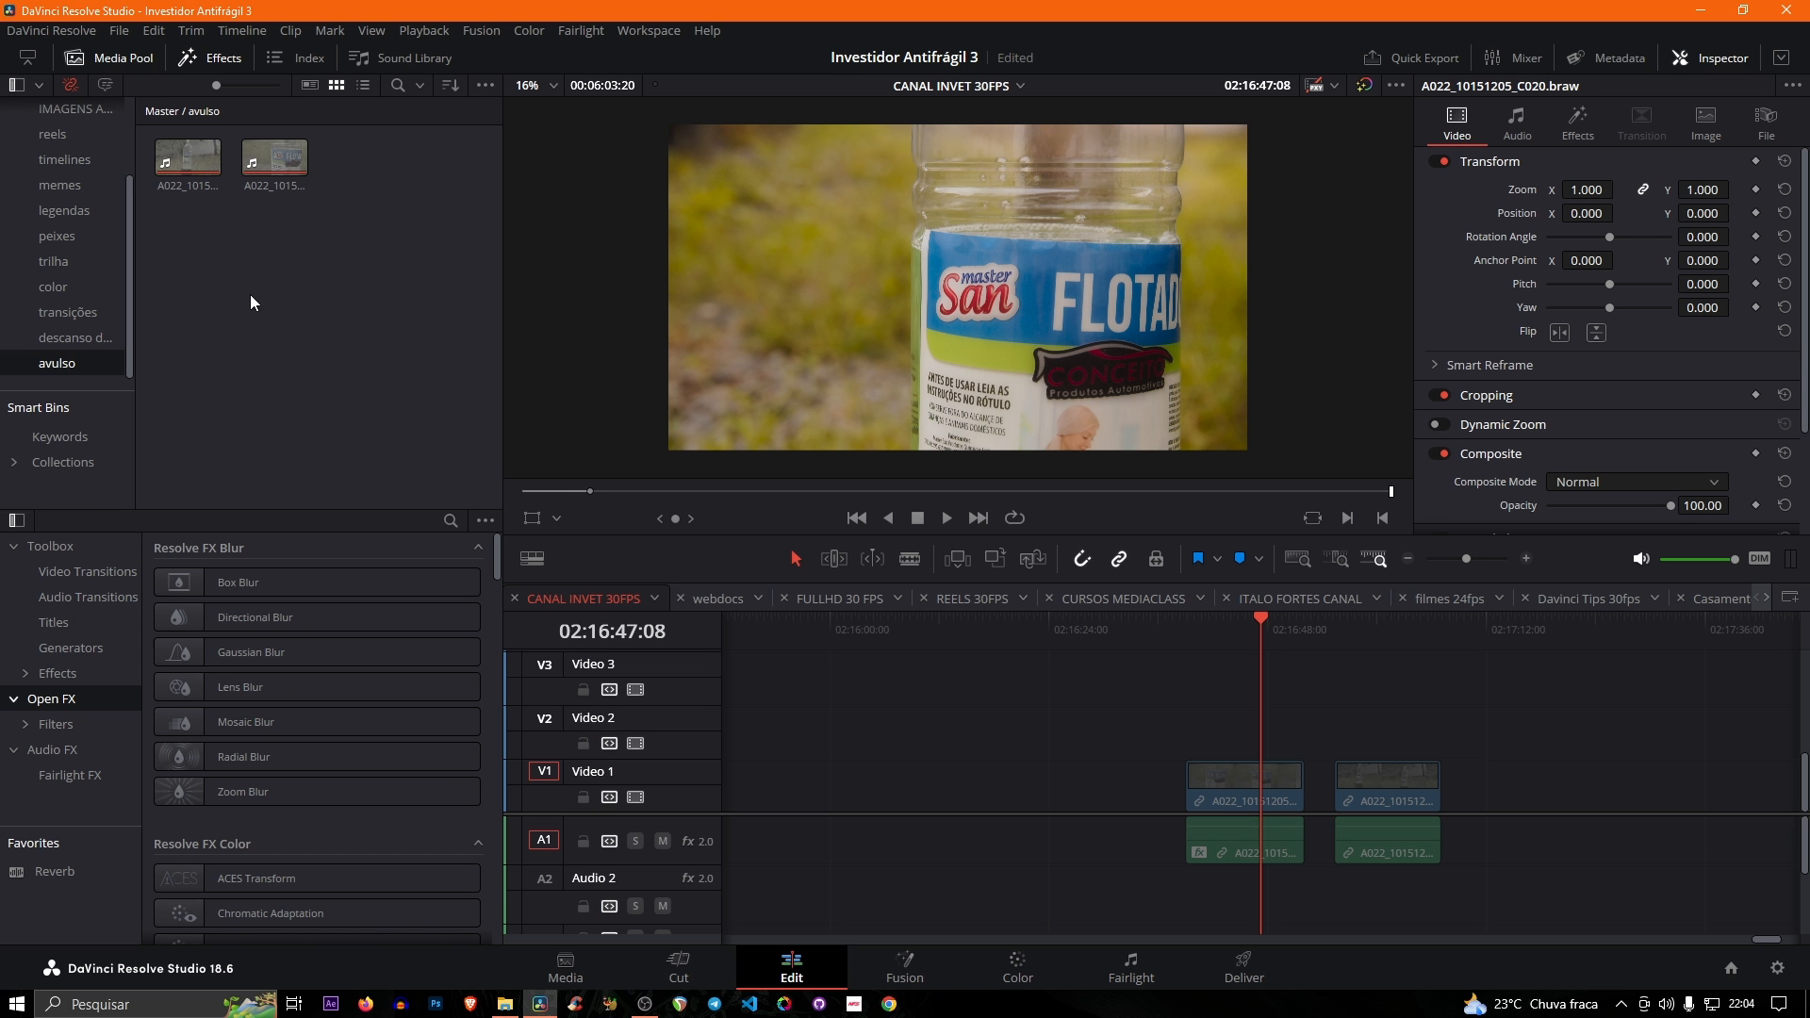
left_click(117, 30)
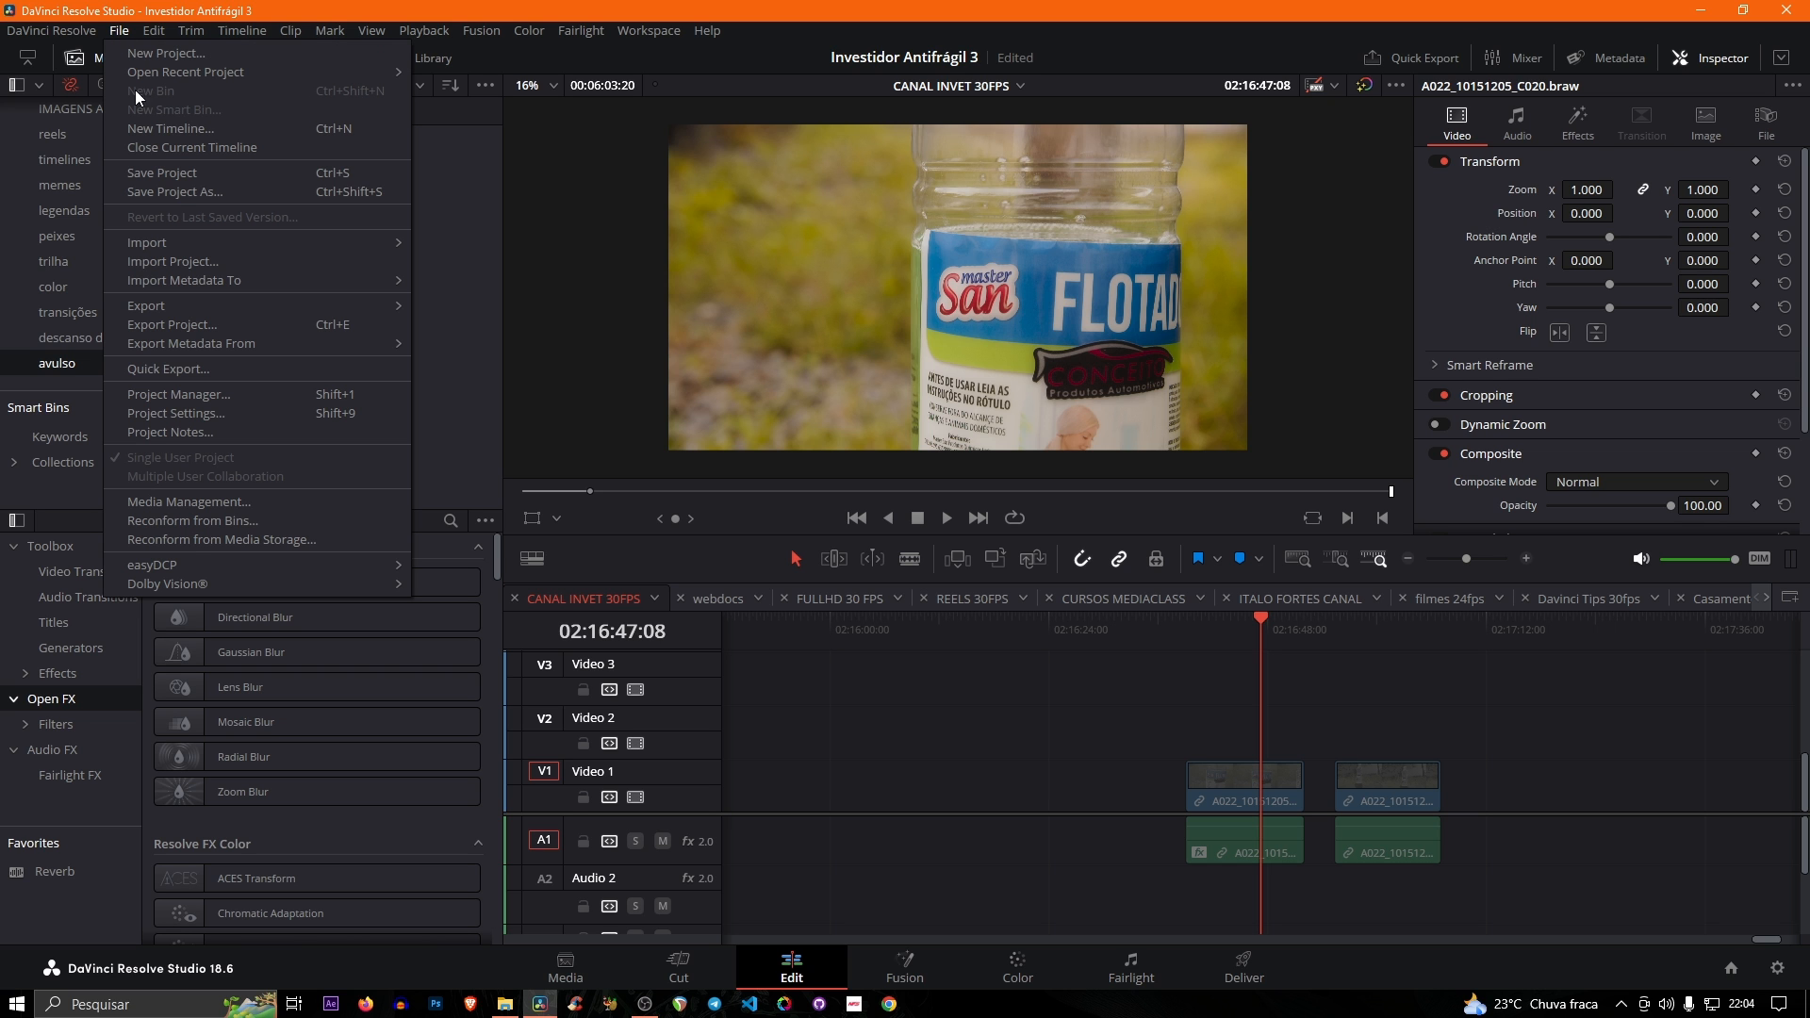
left_click(234, 417)
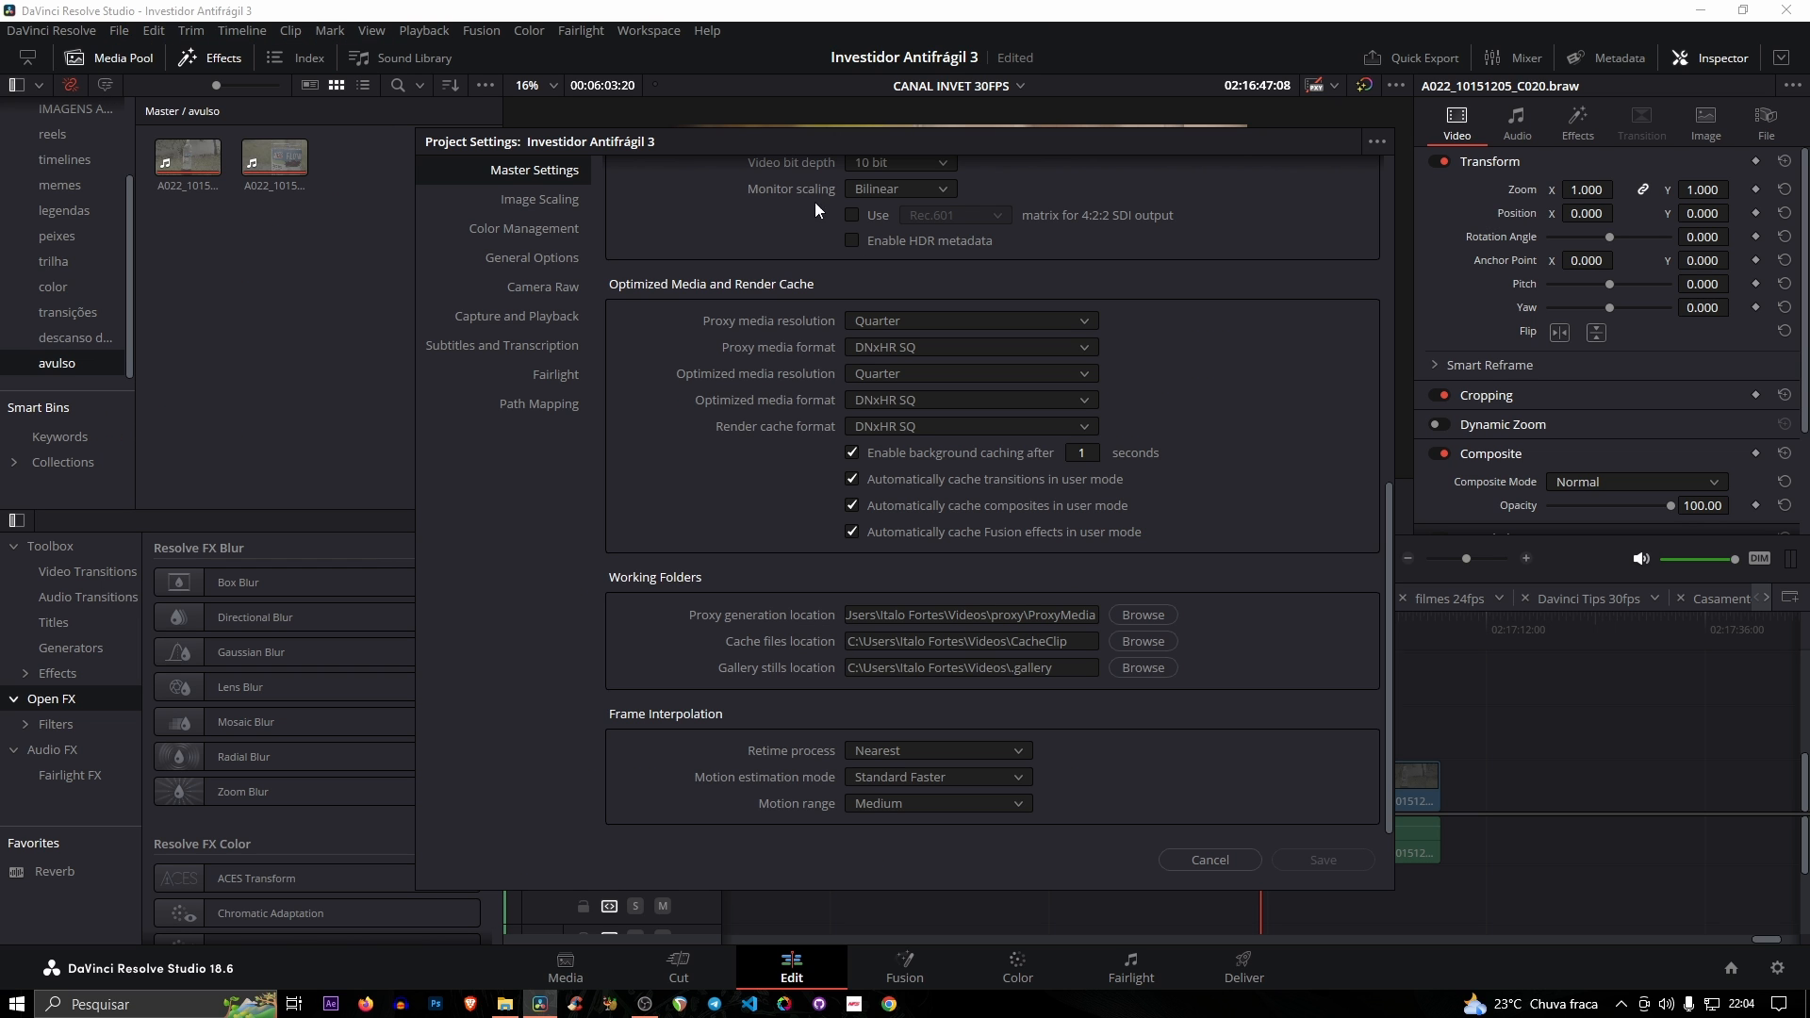
scroll(811, 477, "up", 8)
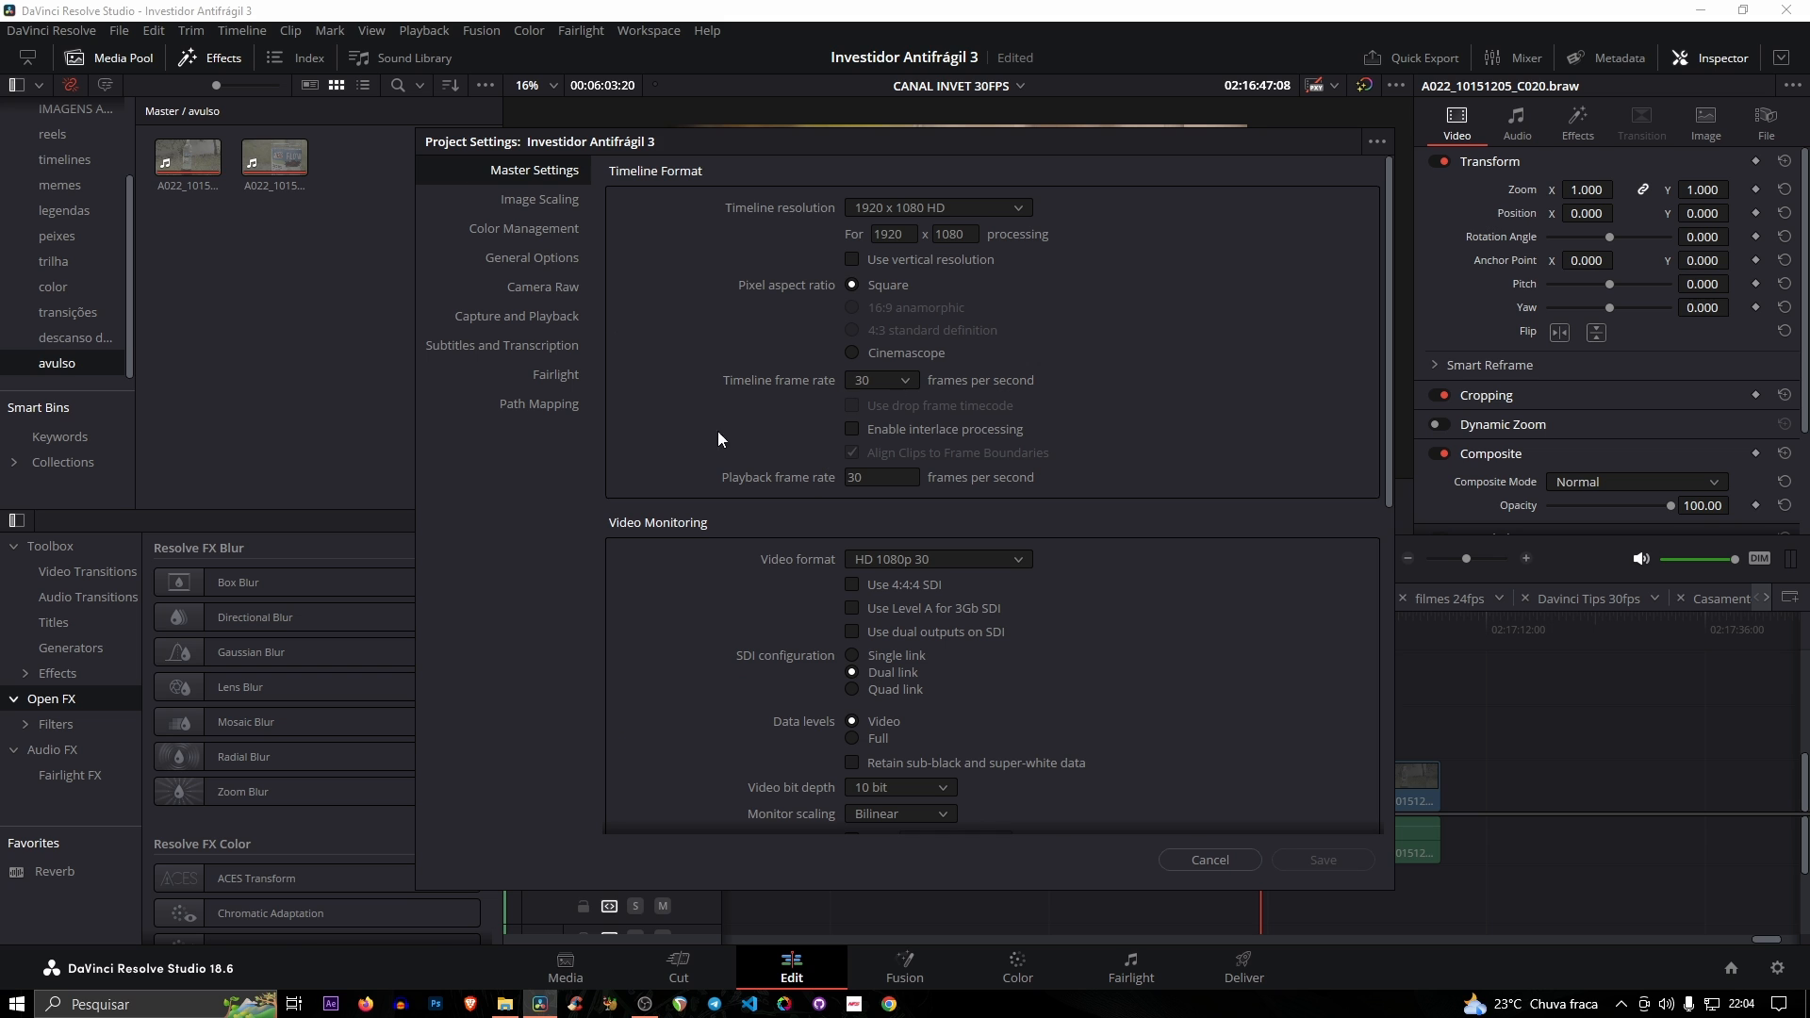
scroll(732, 403, "down", 8)
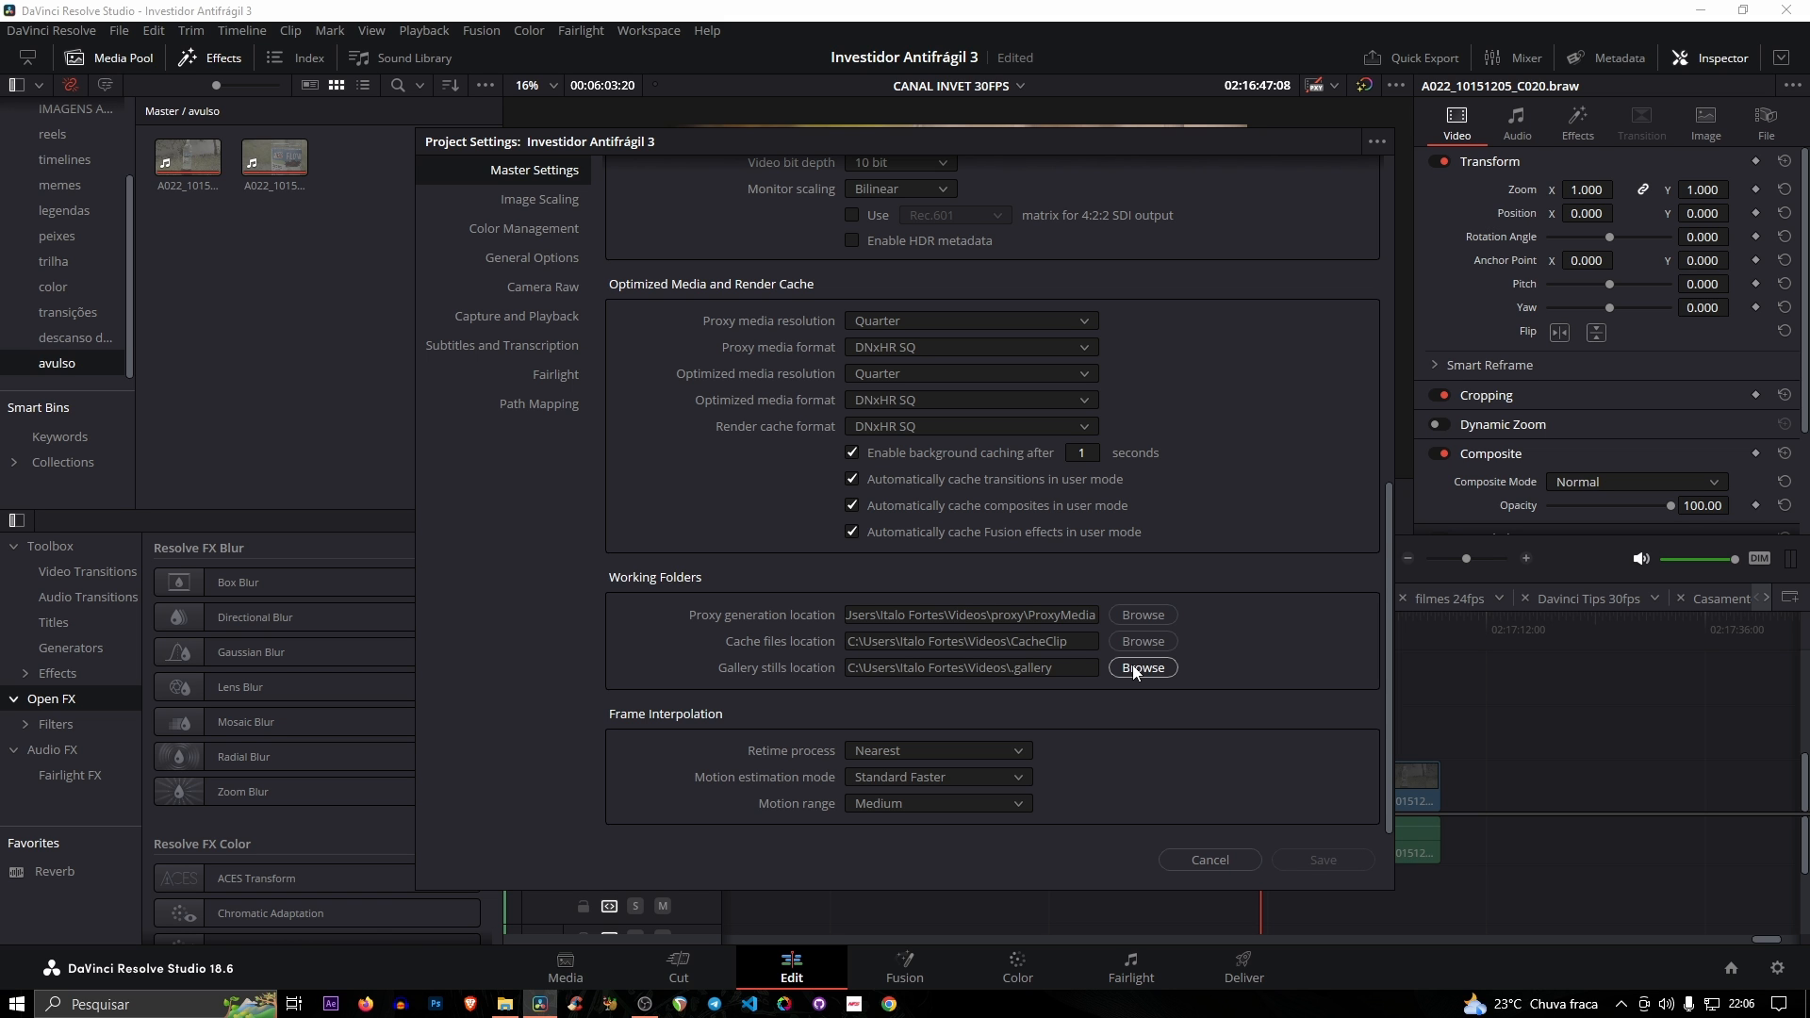
left_click(1209, 860)
- Grab a still of the graded bottle frame on the Color page and show it in the Gallery
left_click(1017, 968)
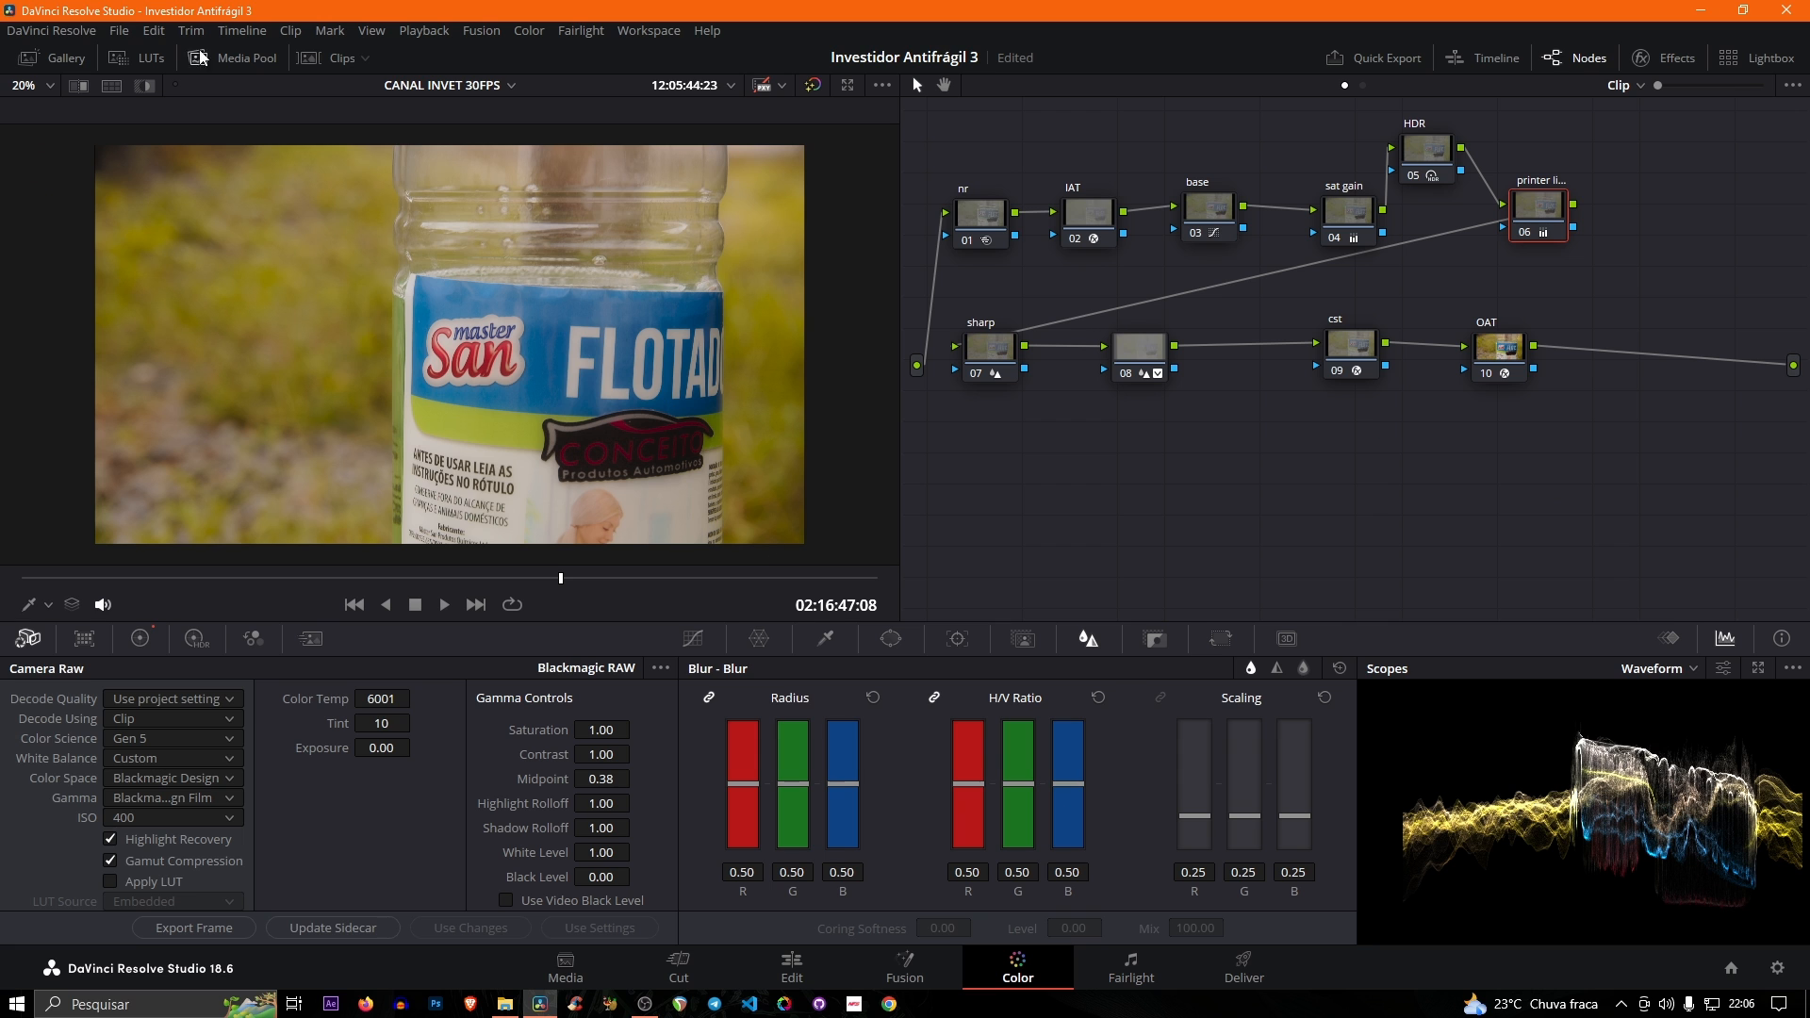
left_click(61, 58)
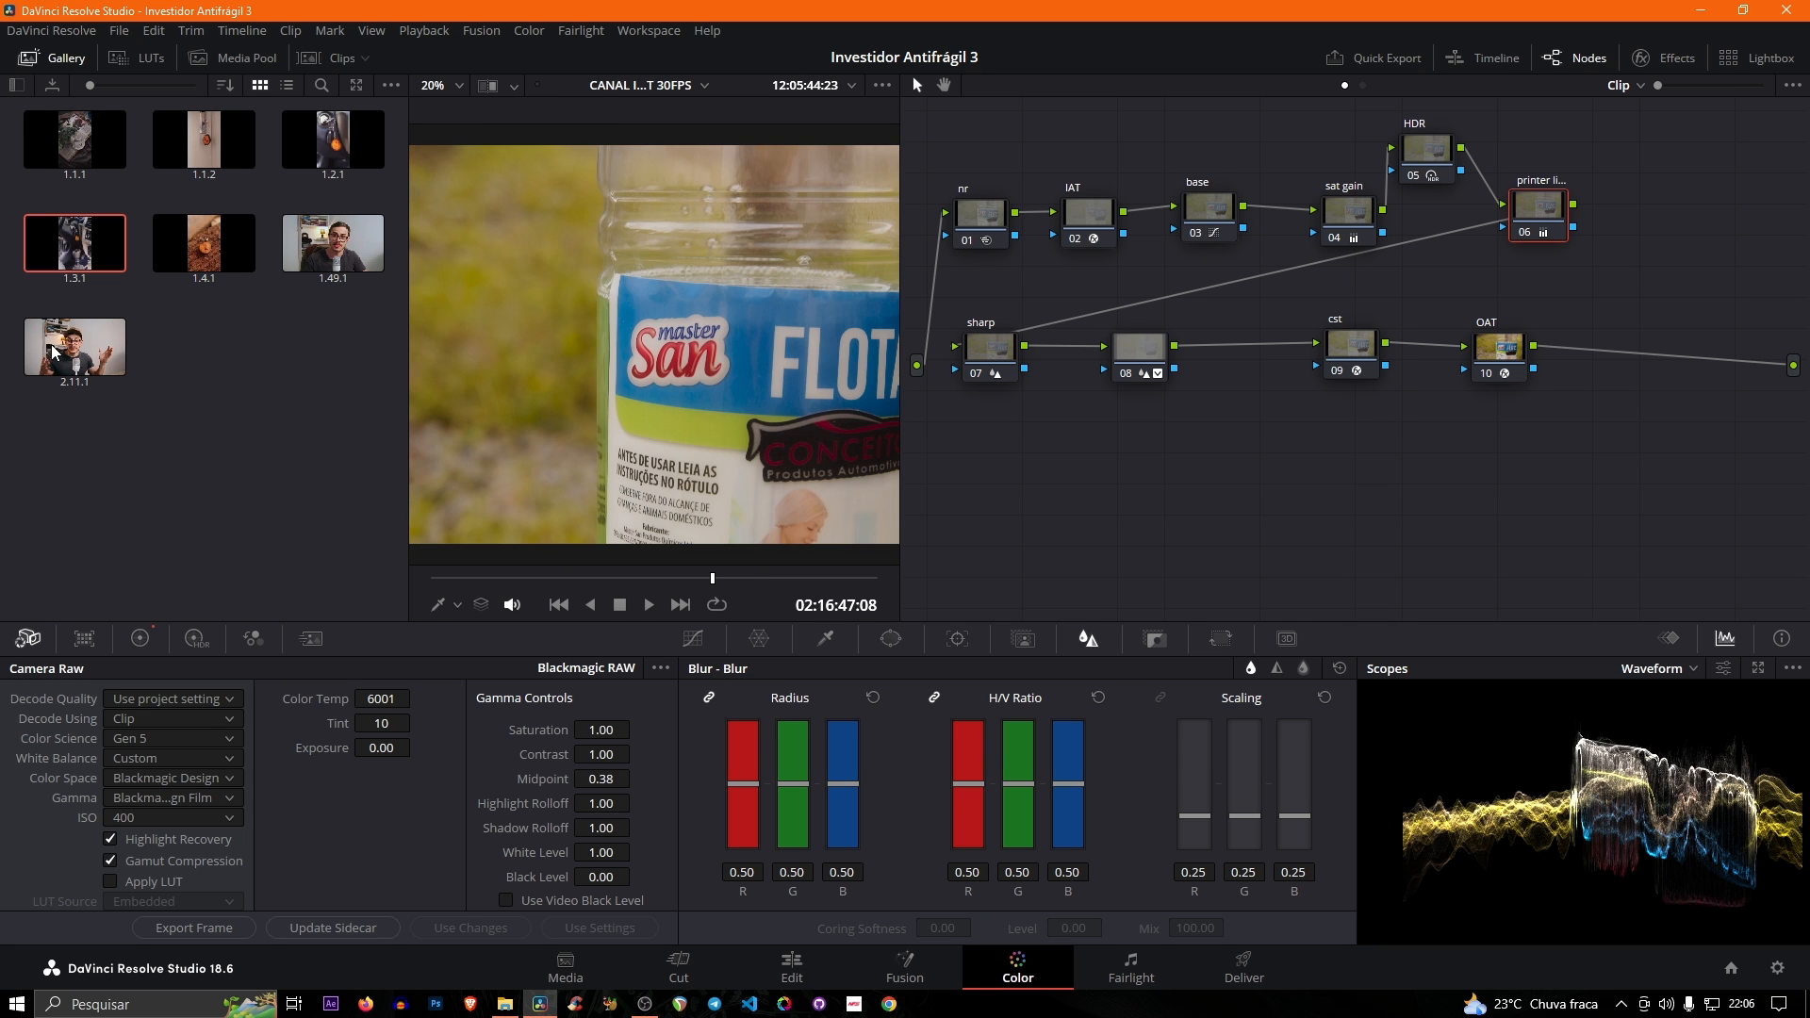
left_click(62, 61)
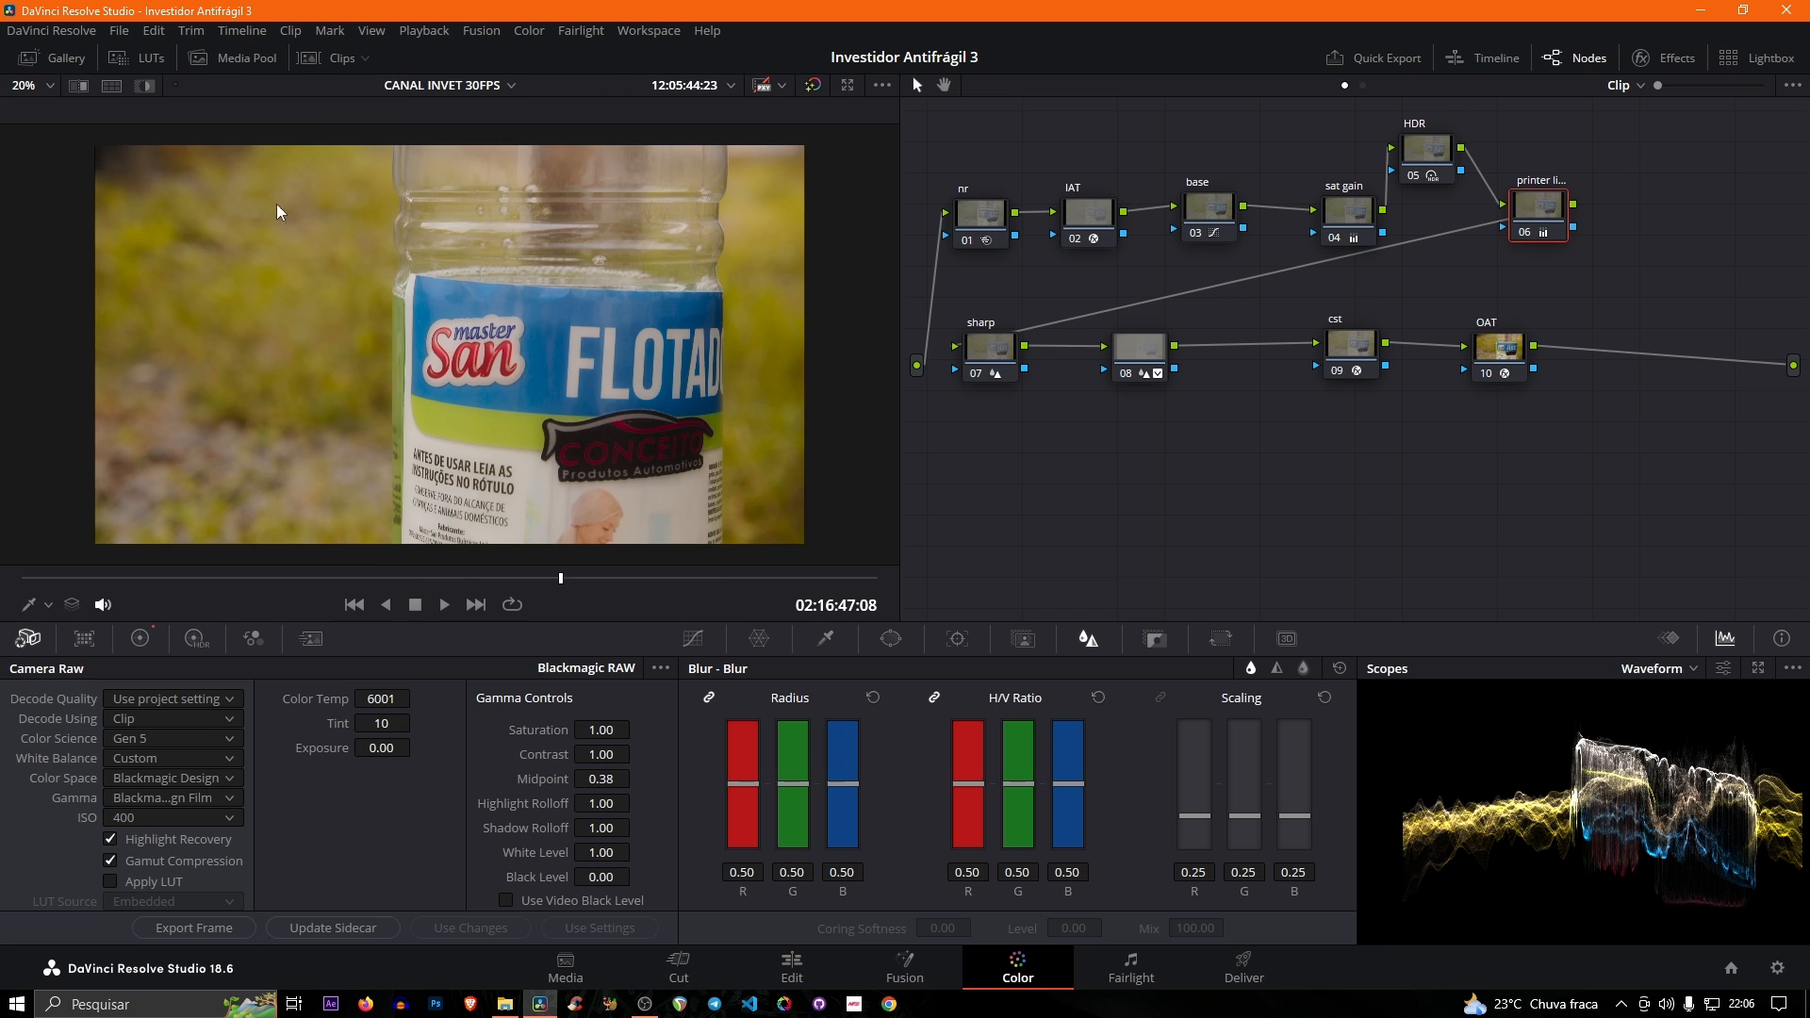
right_click(519, 264)
right_click(430, 255)
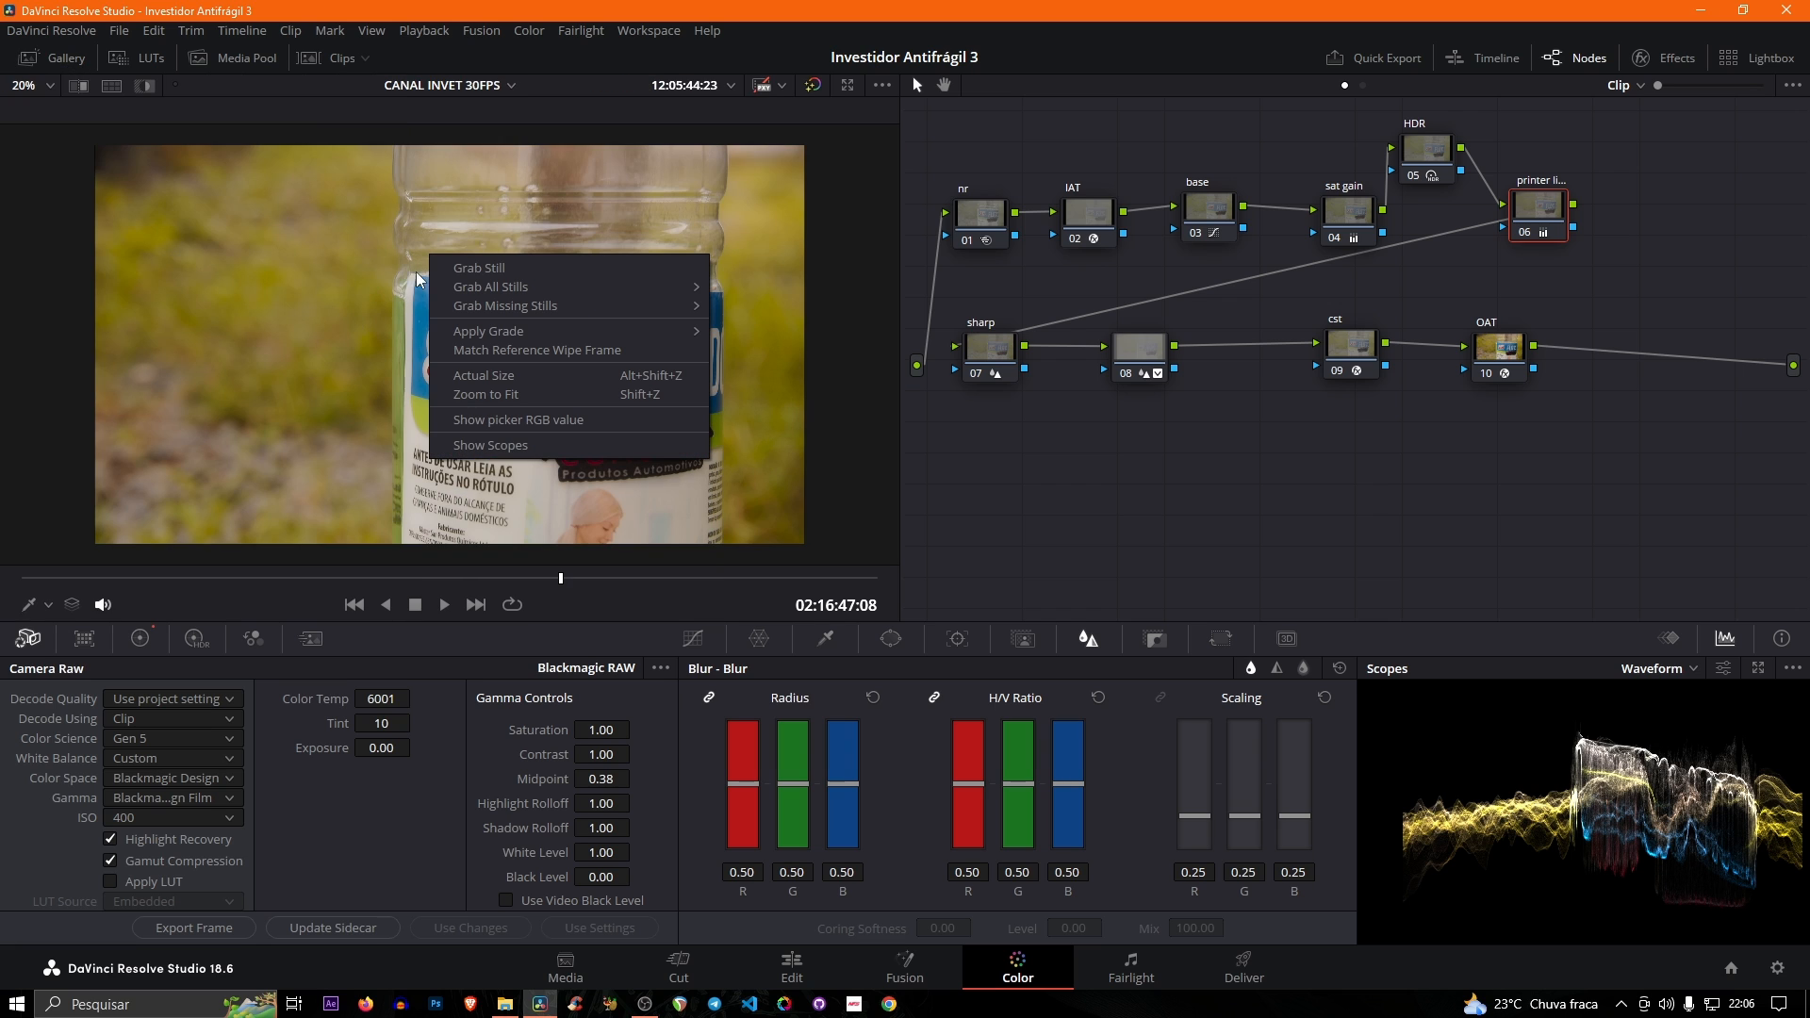
left_click(501, 268)
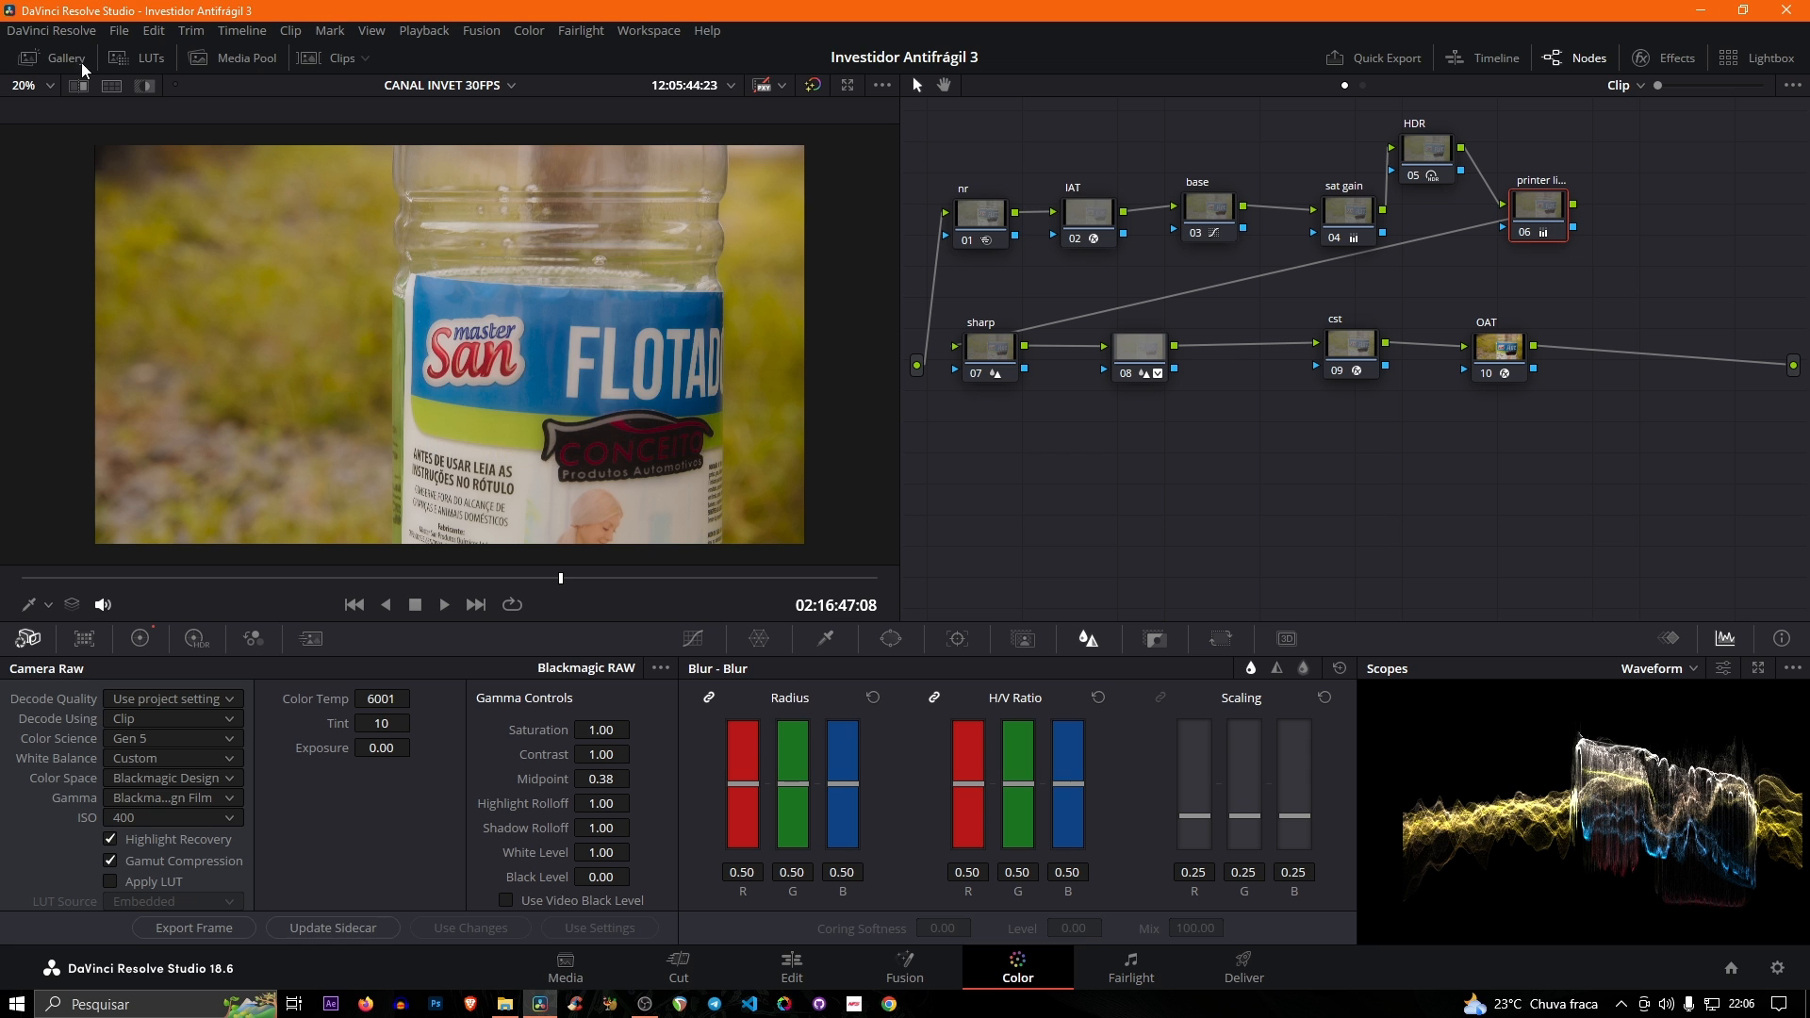
left_click(52, 58)
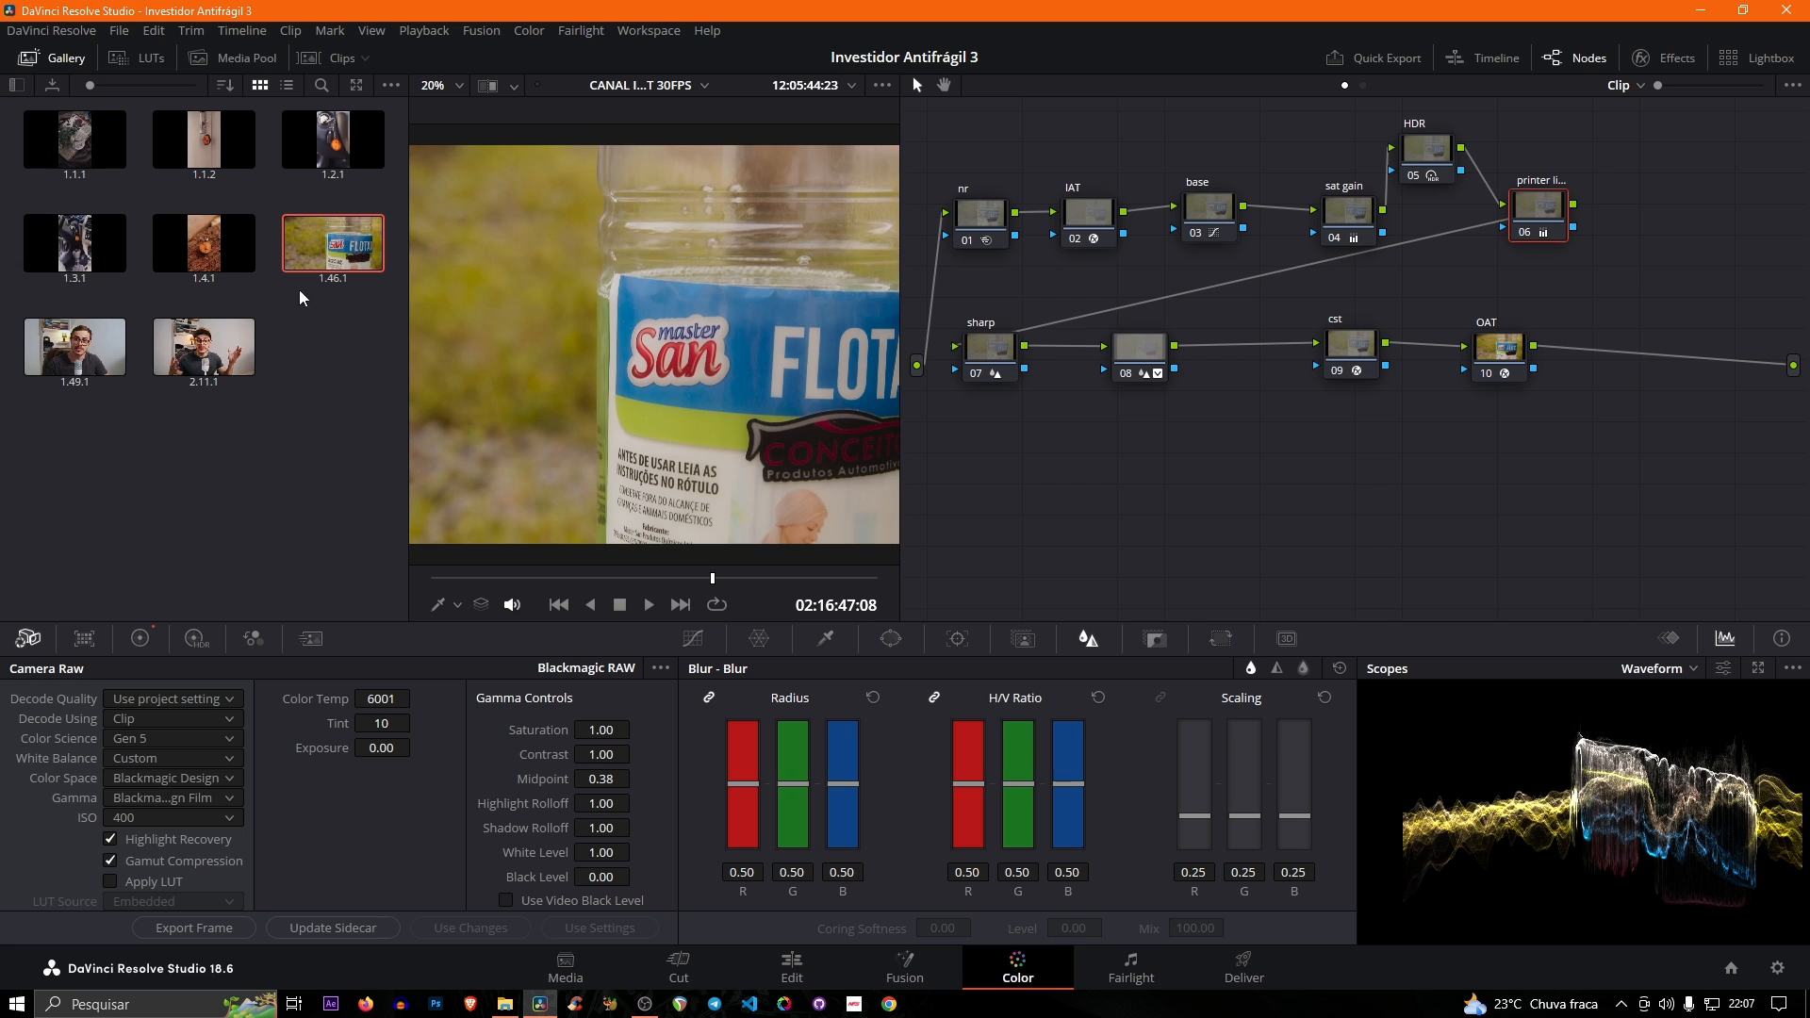
- Check the working folder paths in the project settings and locate the CacheClip and .gallery folders in File Explorer, returning to DaVinci Resolve
key("shift+9")
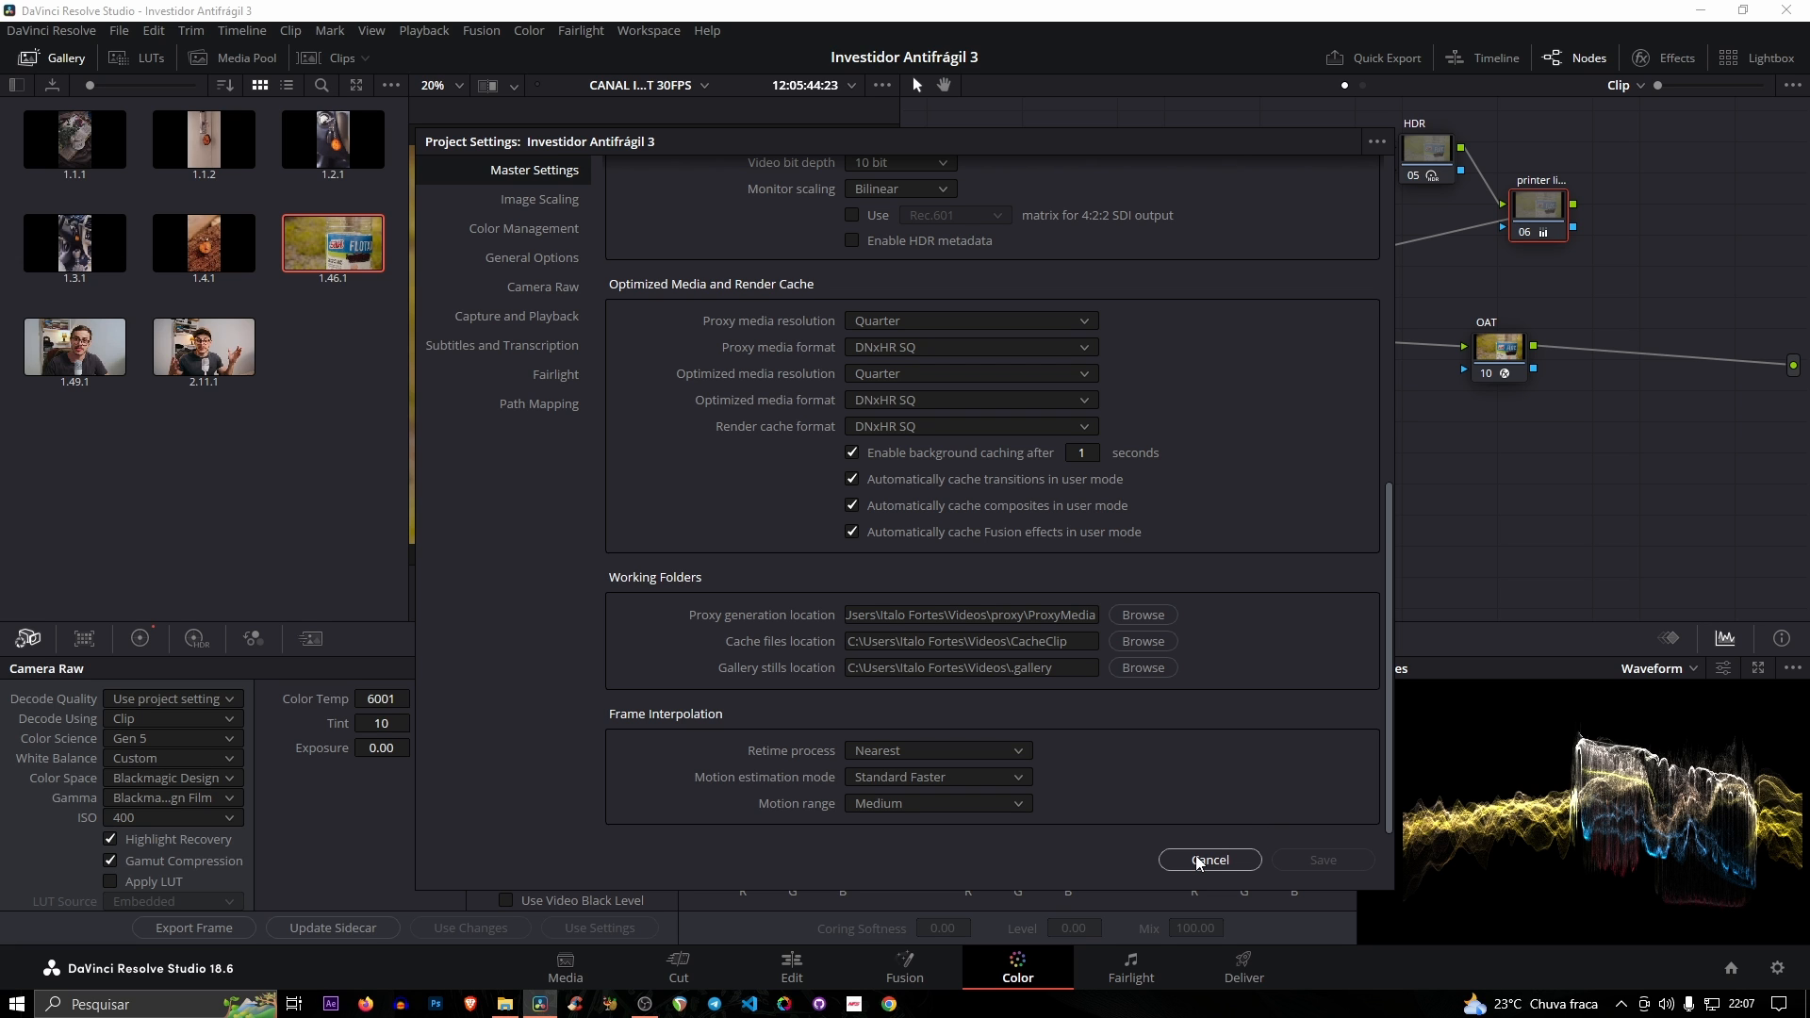
left_click(505, 1004)
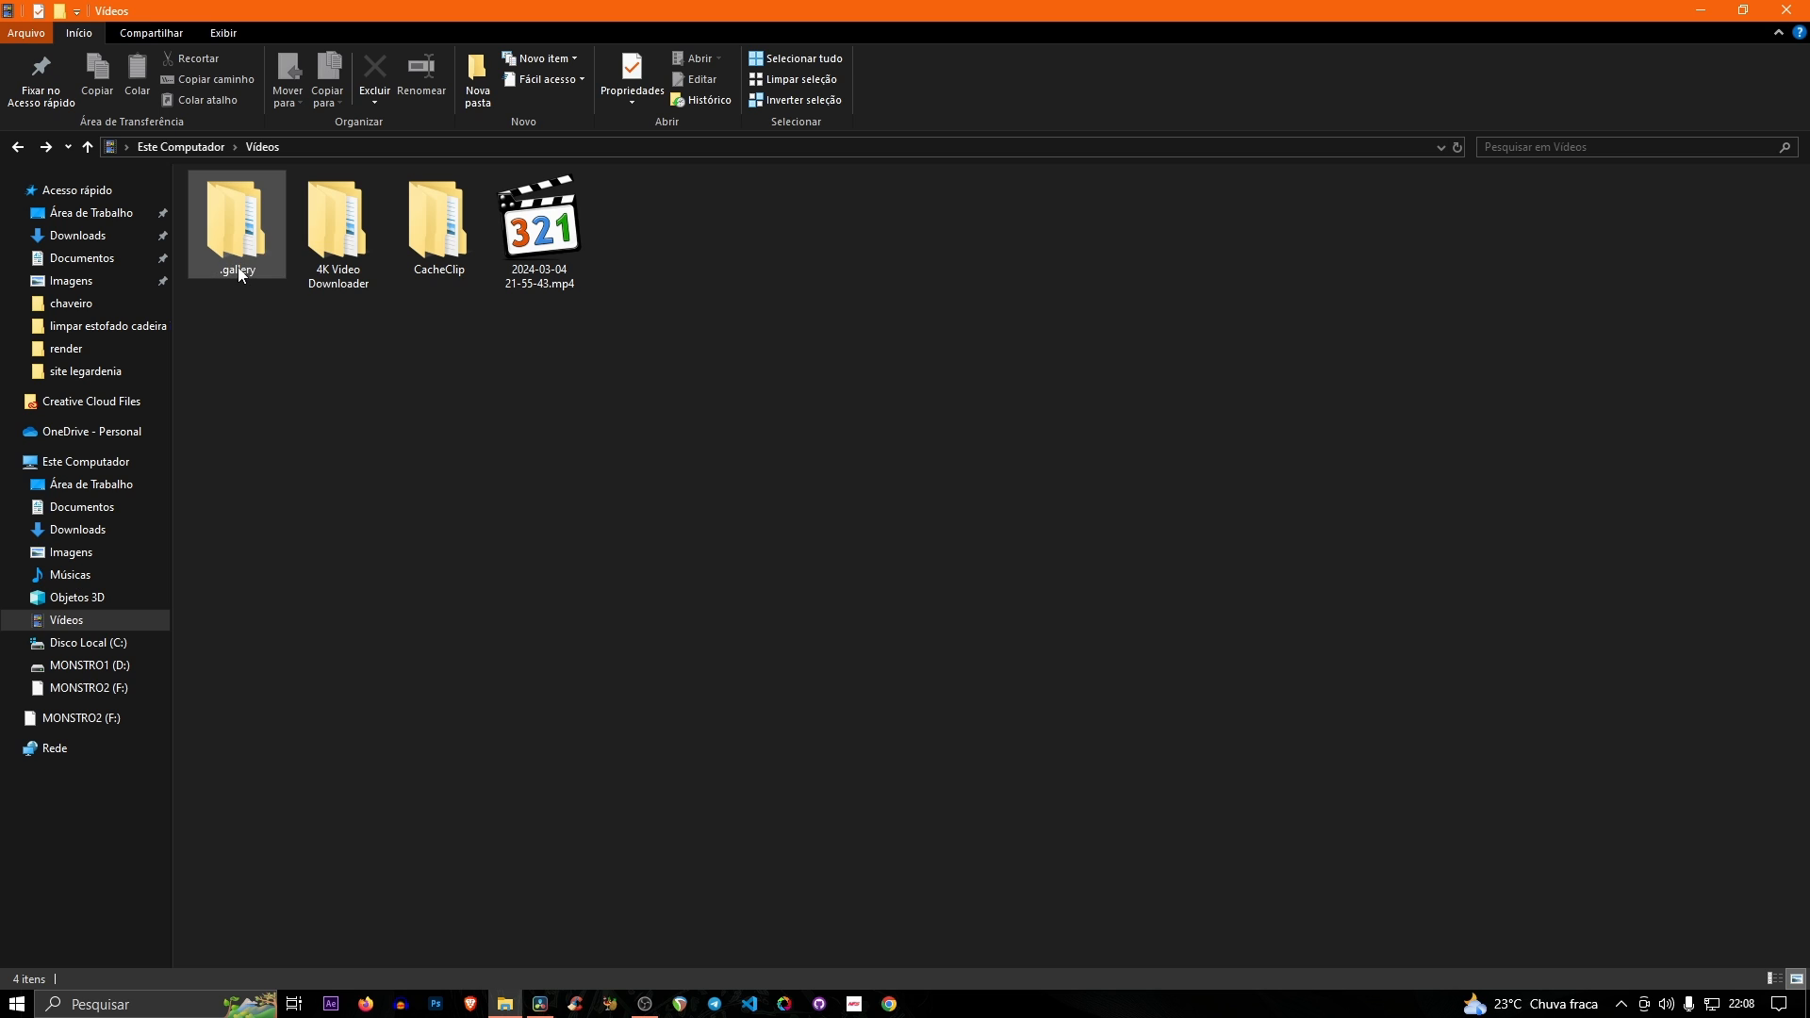
mouse_move(238, 272)
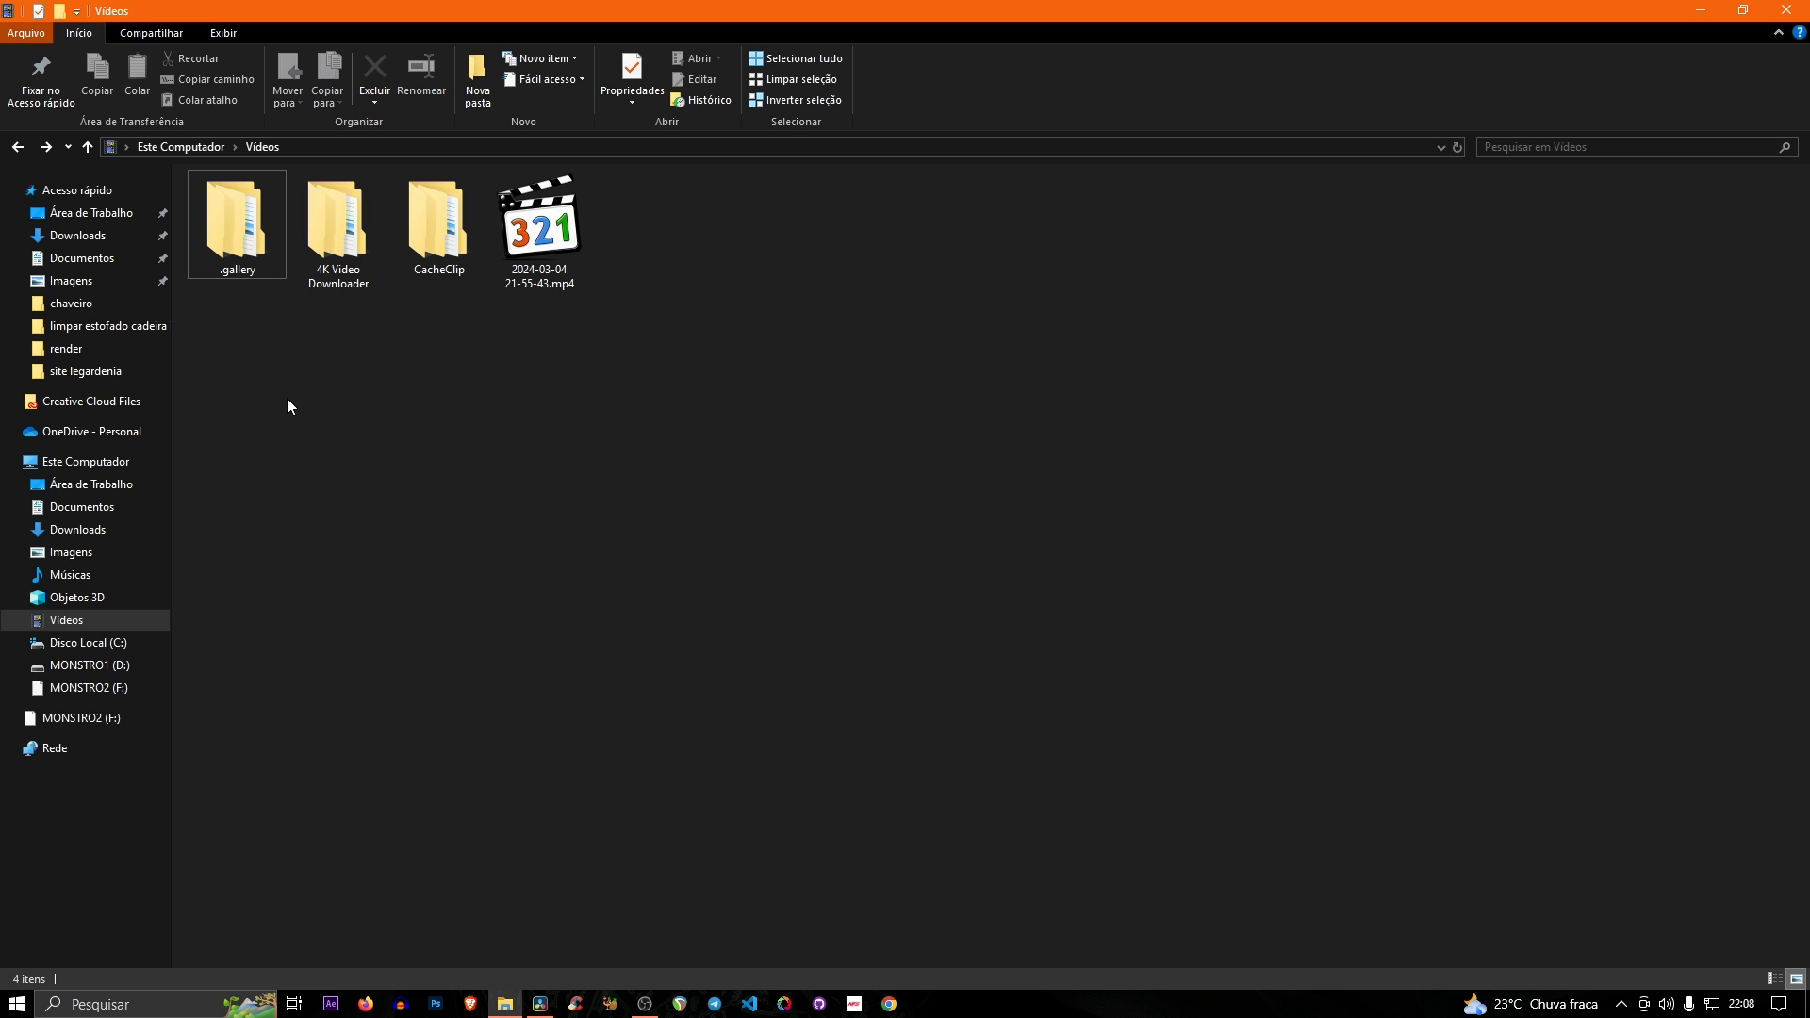
left_click(443, 249)
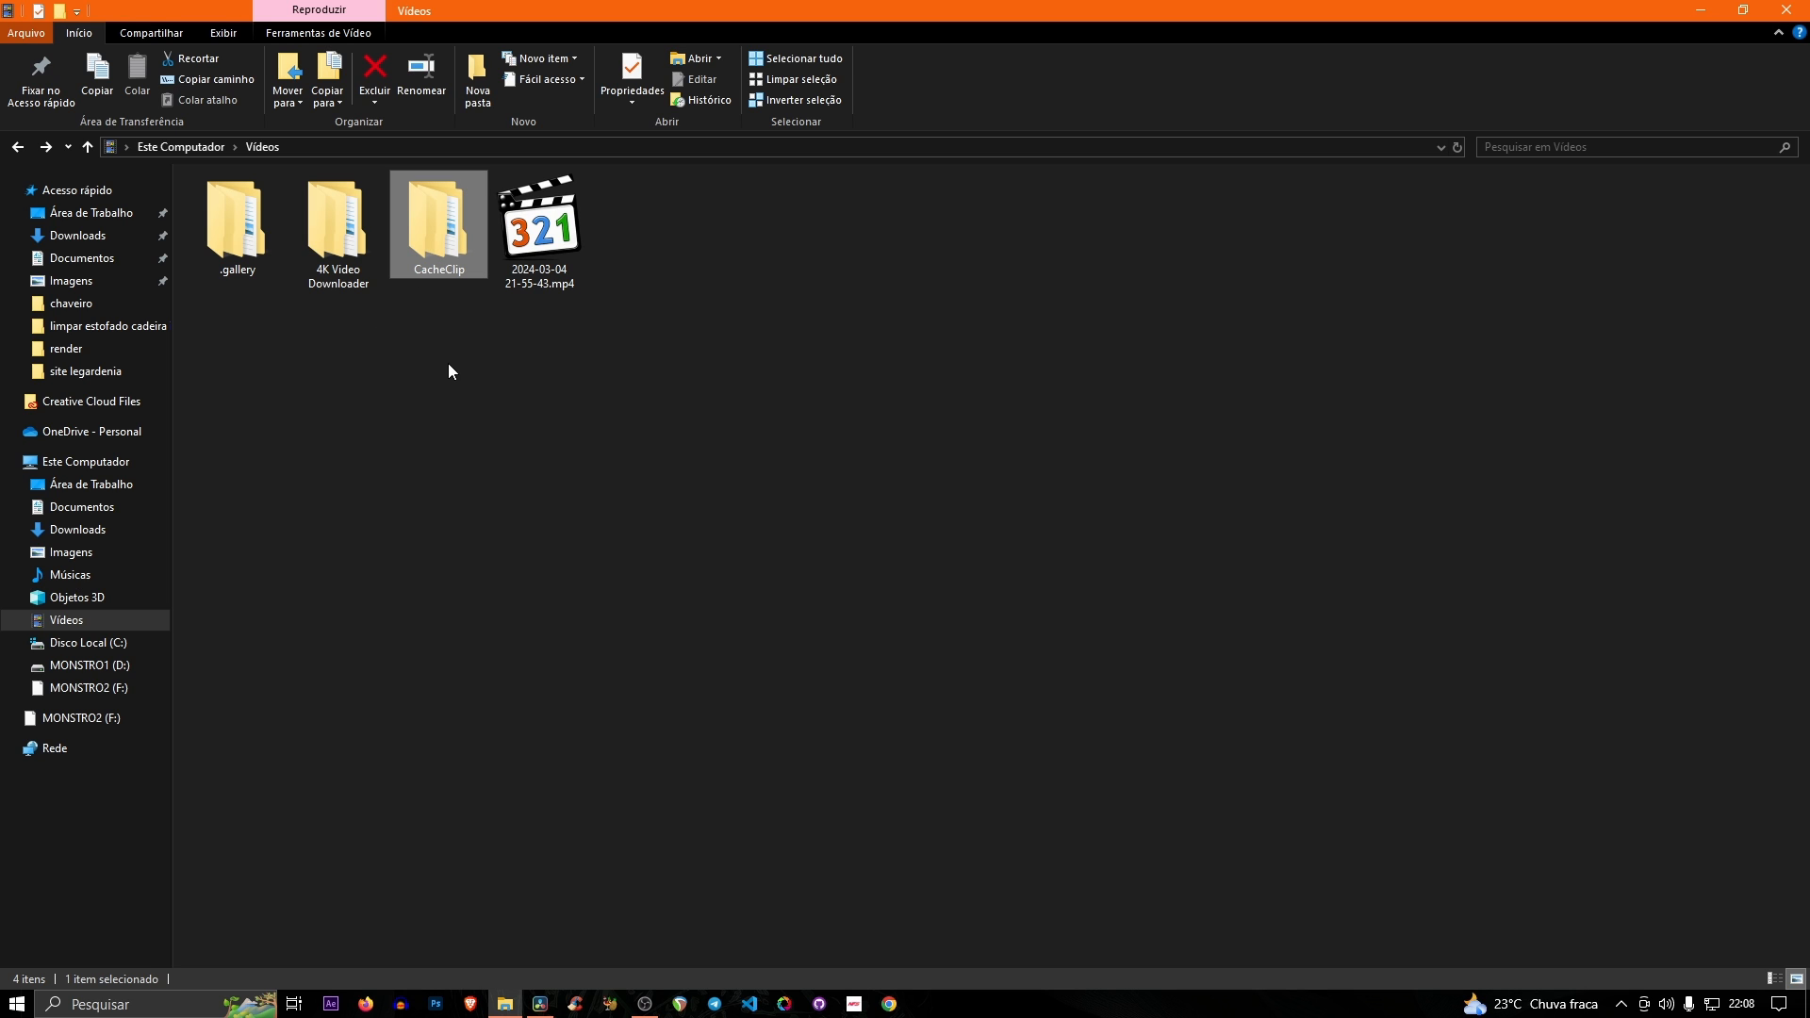
mouse_move(431, 236)
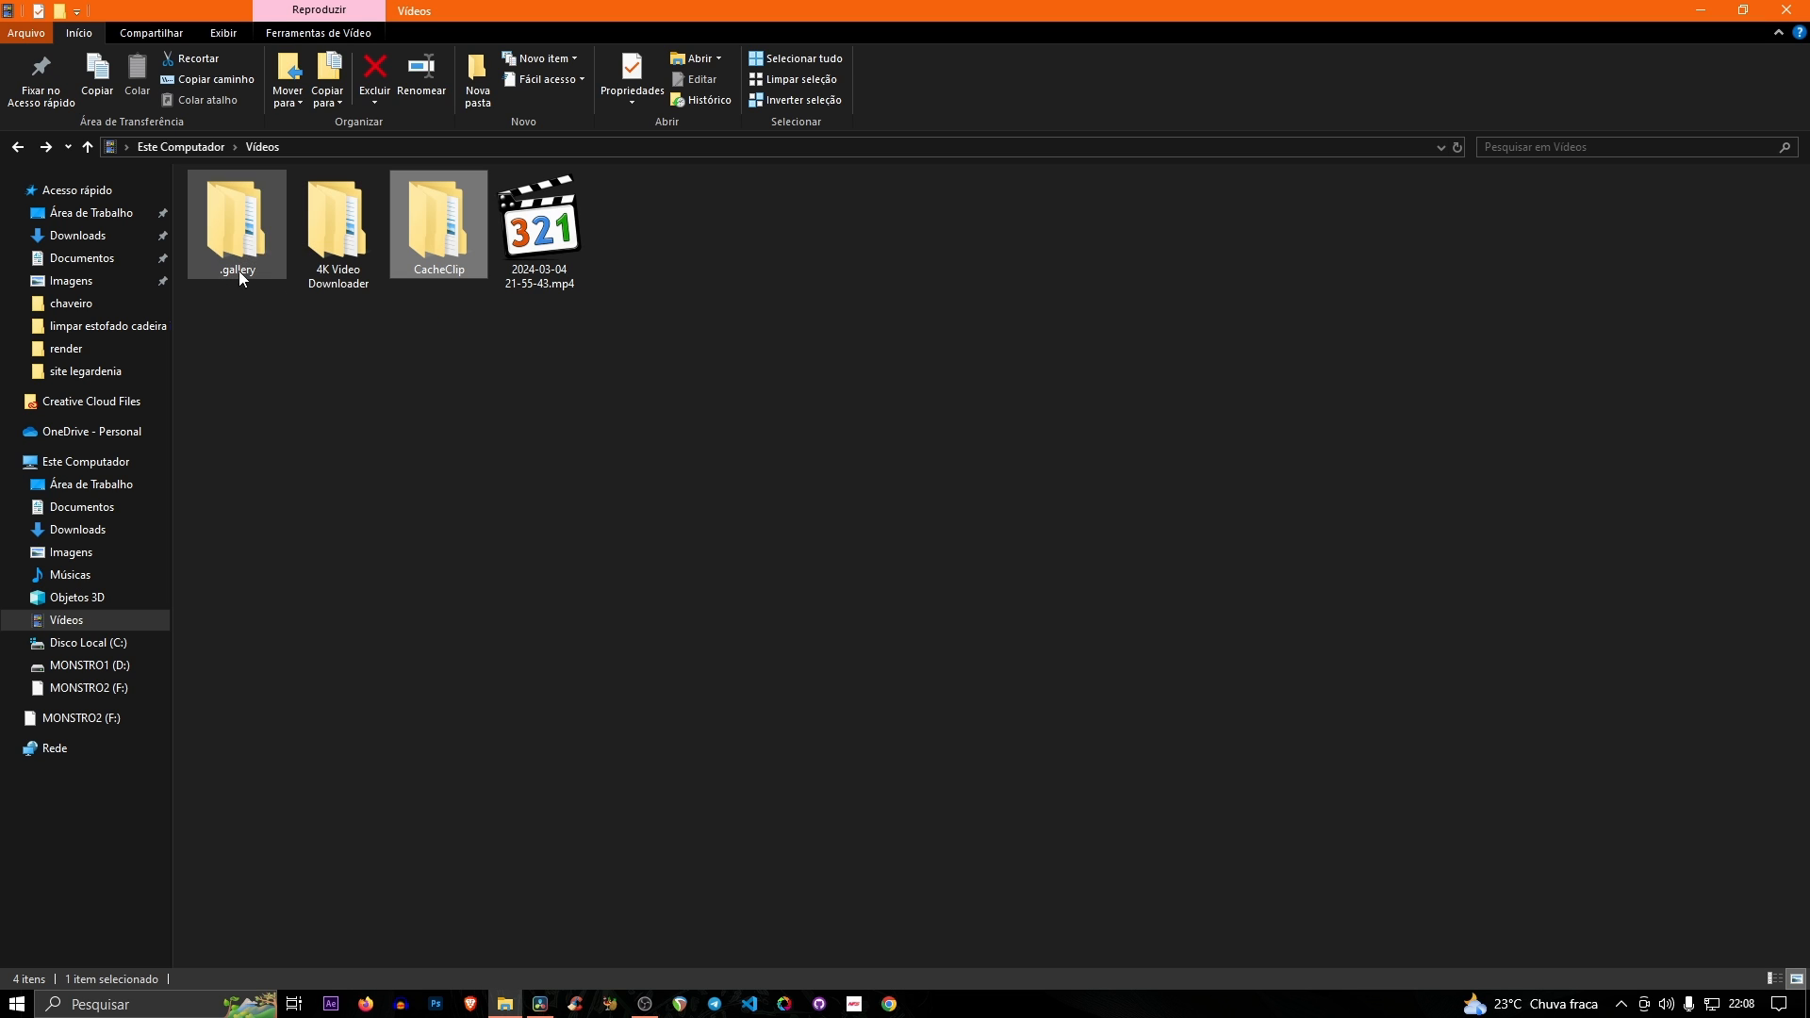
left_click(252, 239)
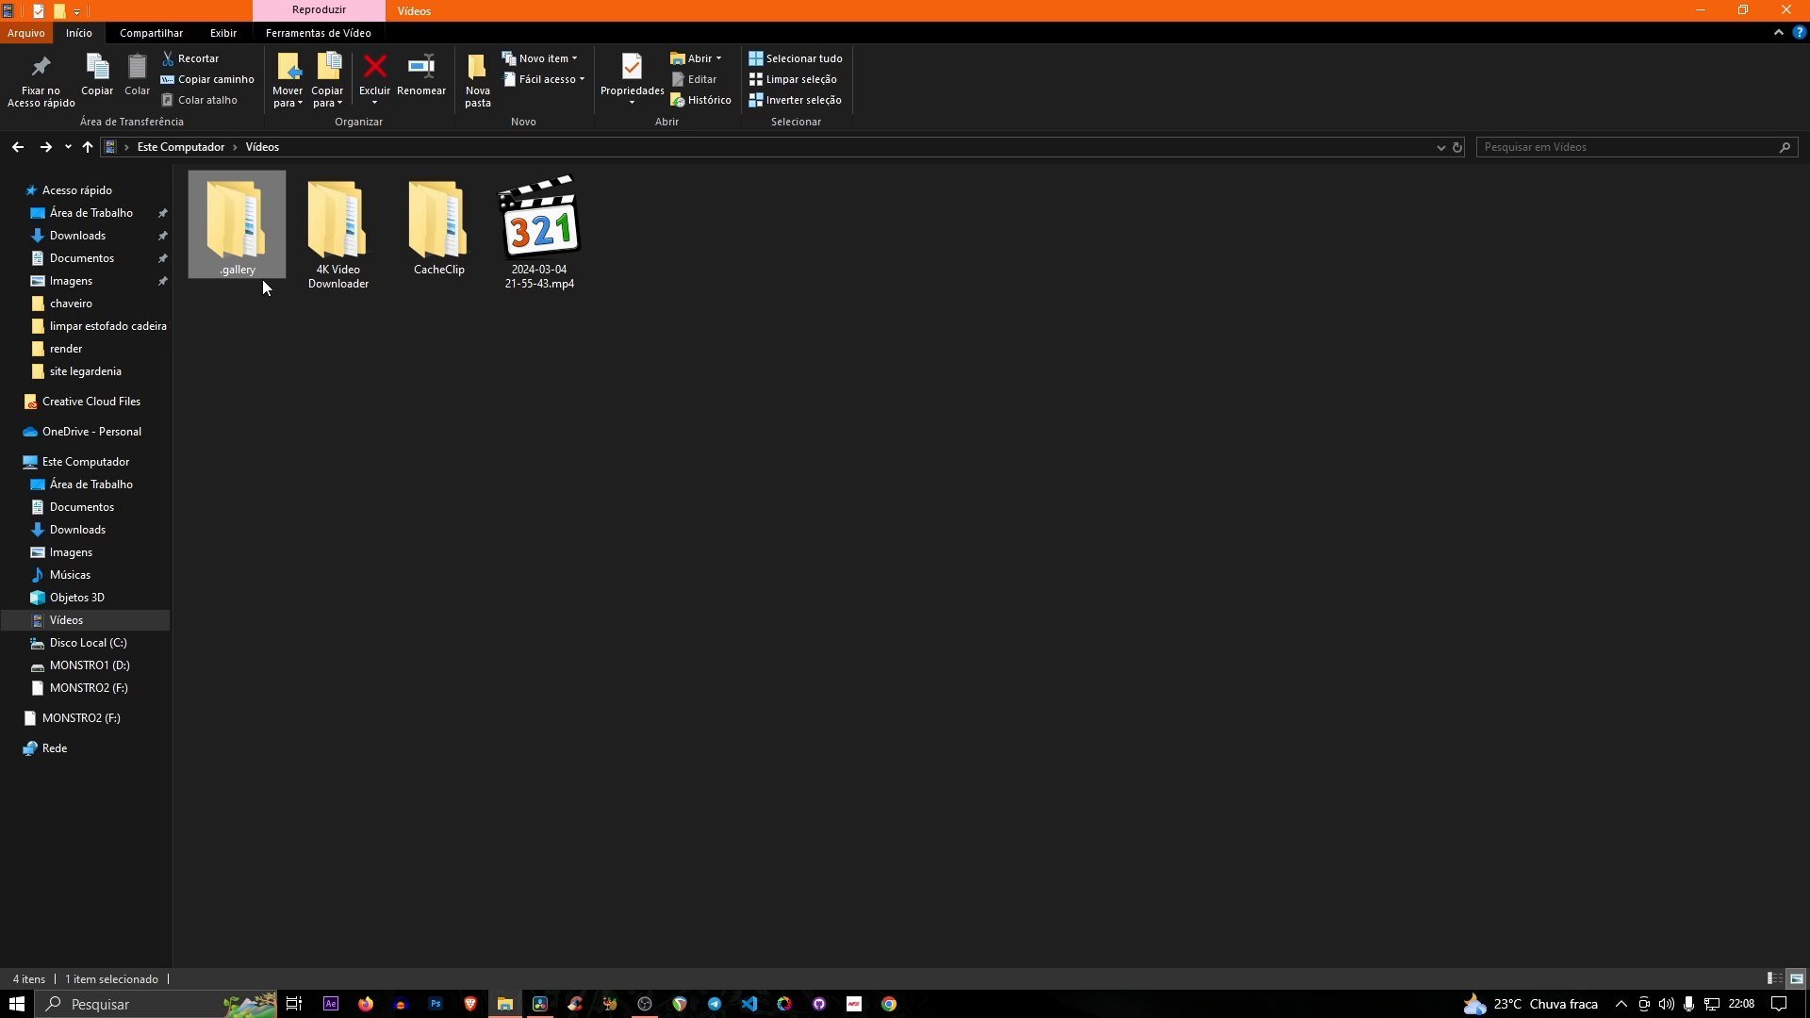
left_click(540, 1004)
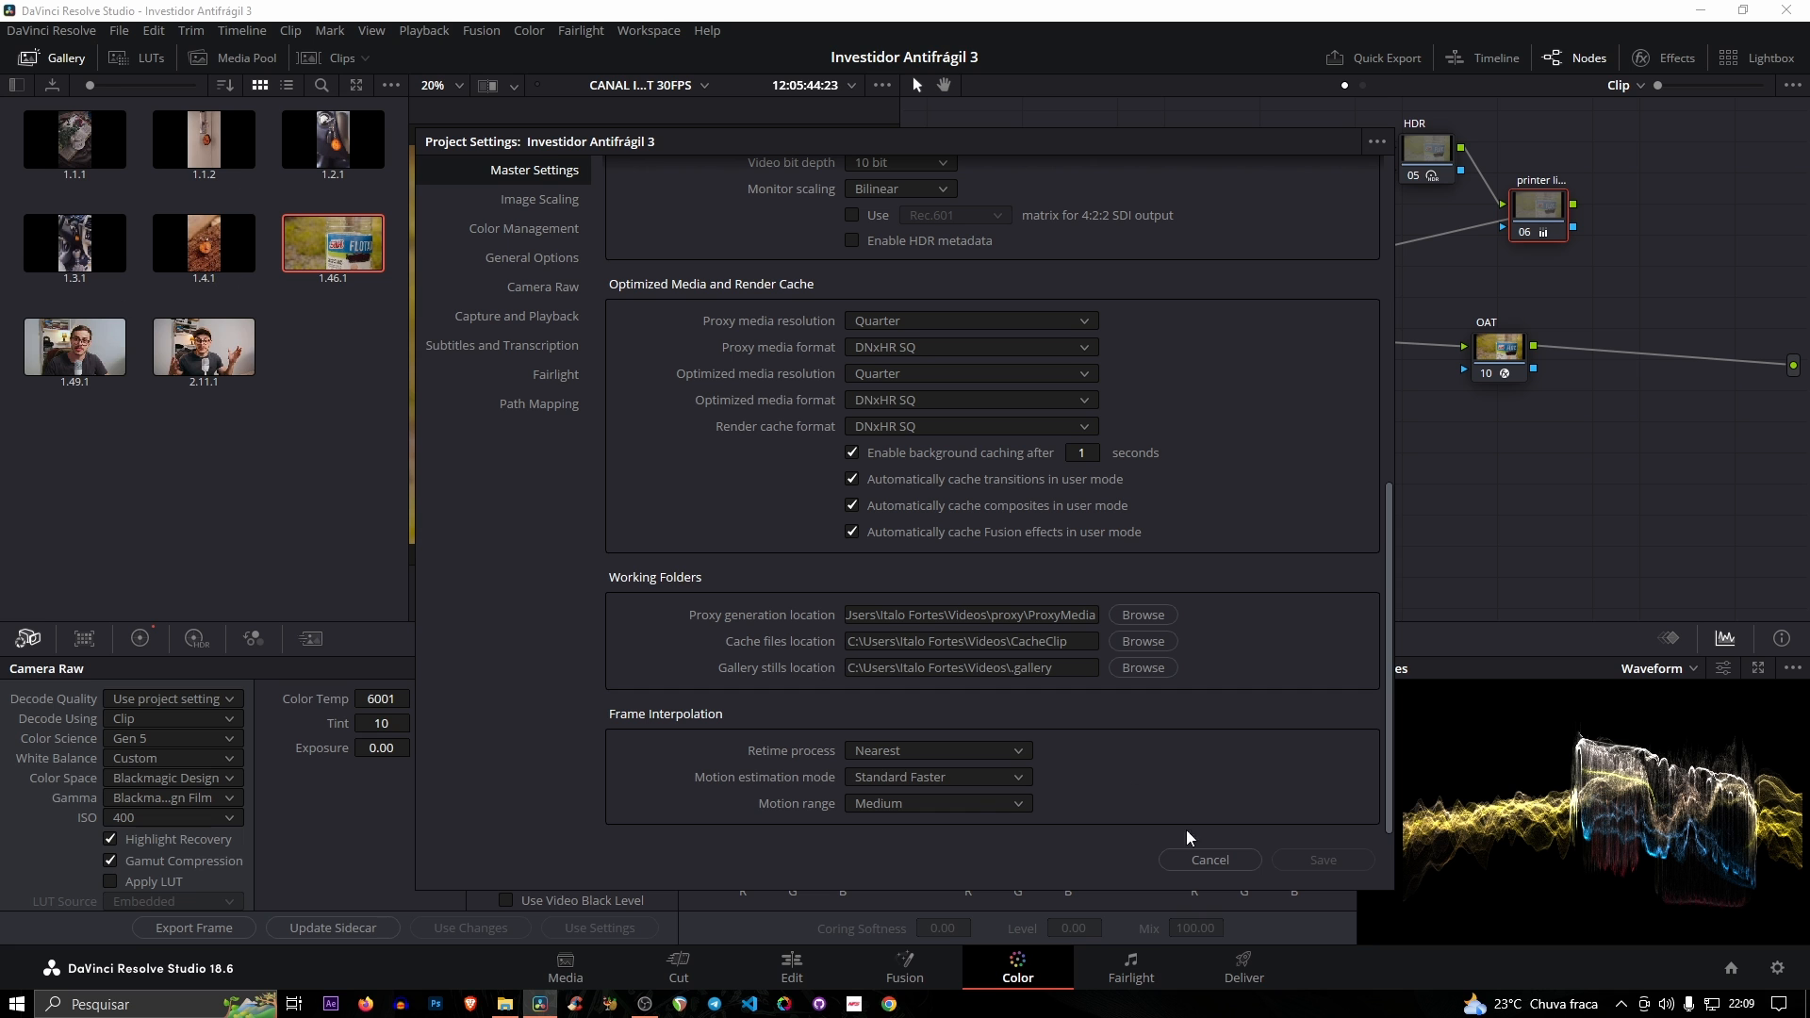
- Close the project settings, open the export dialog for the gallery's bottle still, browse to the Desktop folder, and leave without exporting
left_click(1210, 860)
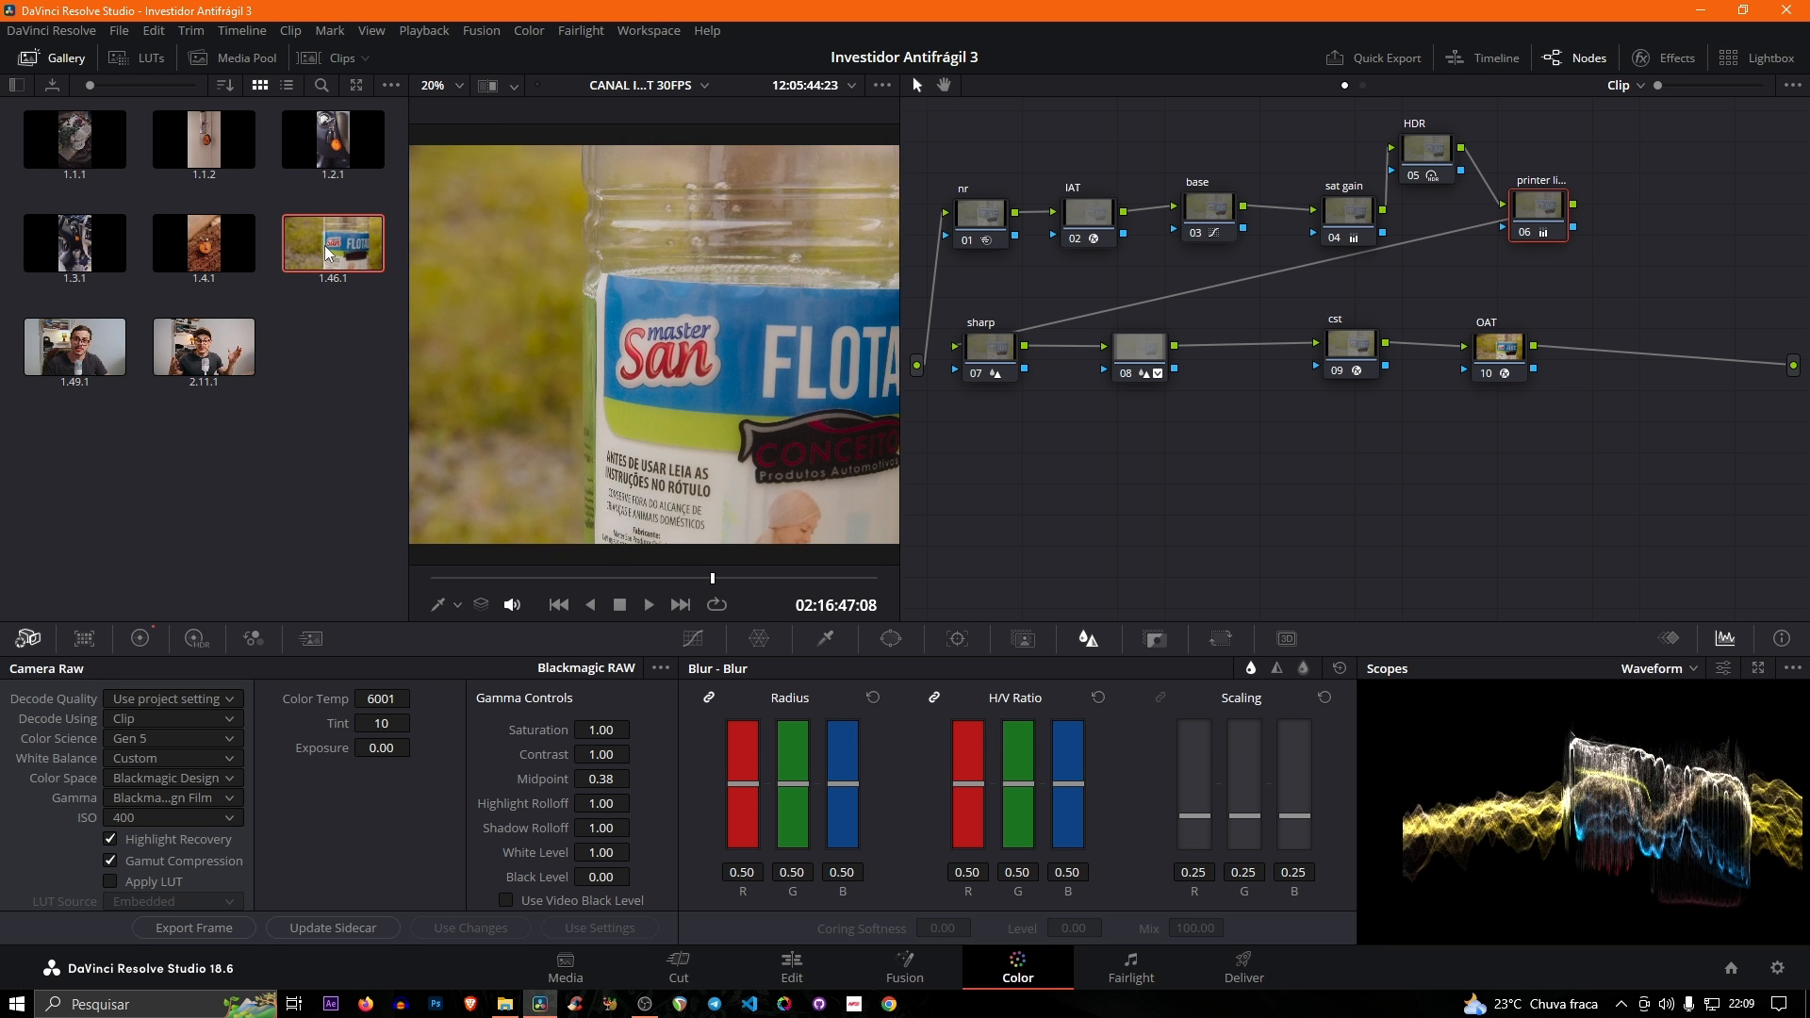
right_click(327, 251)
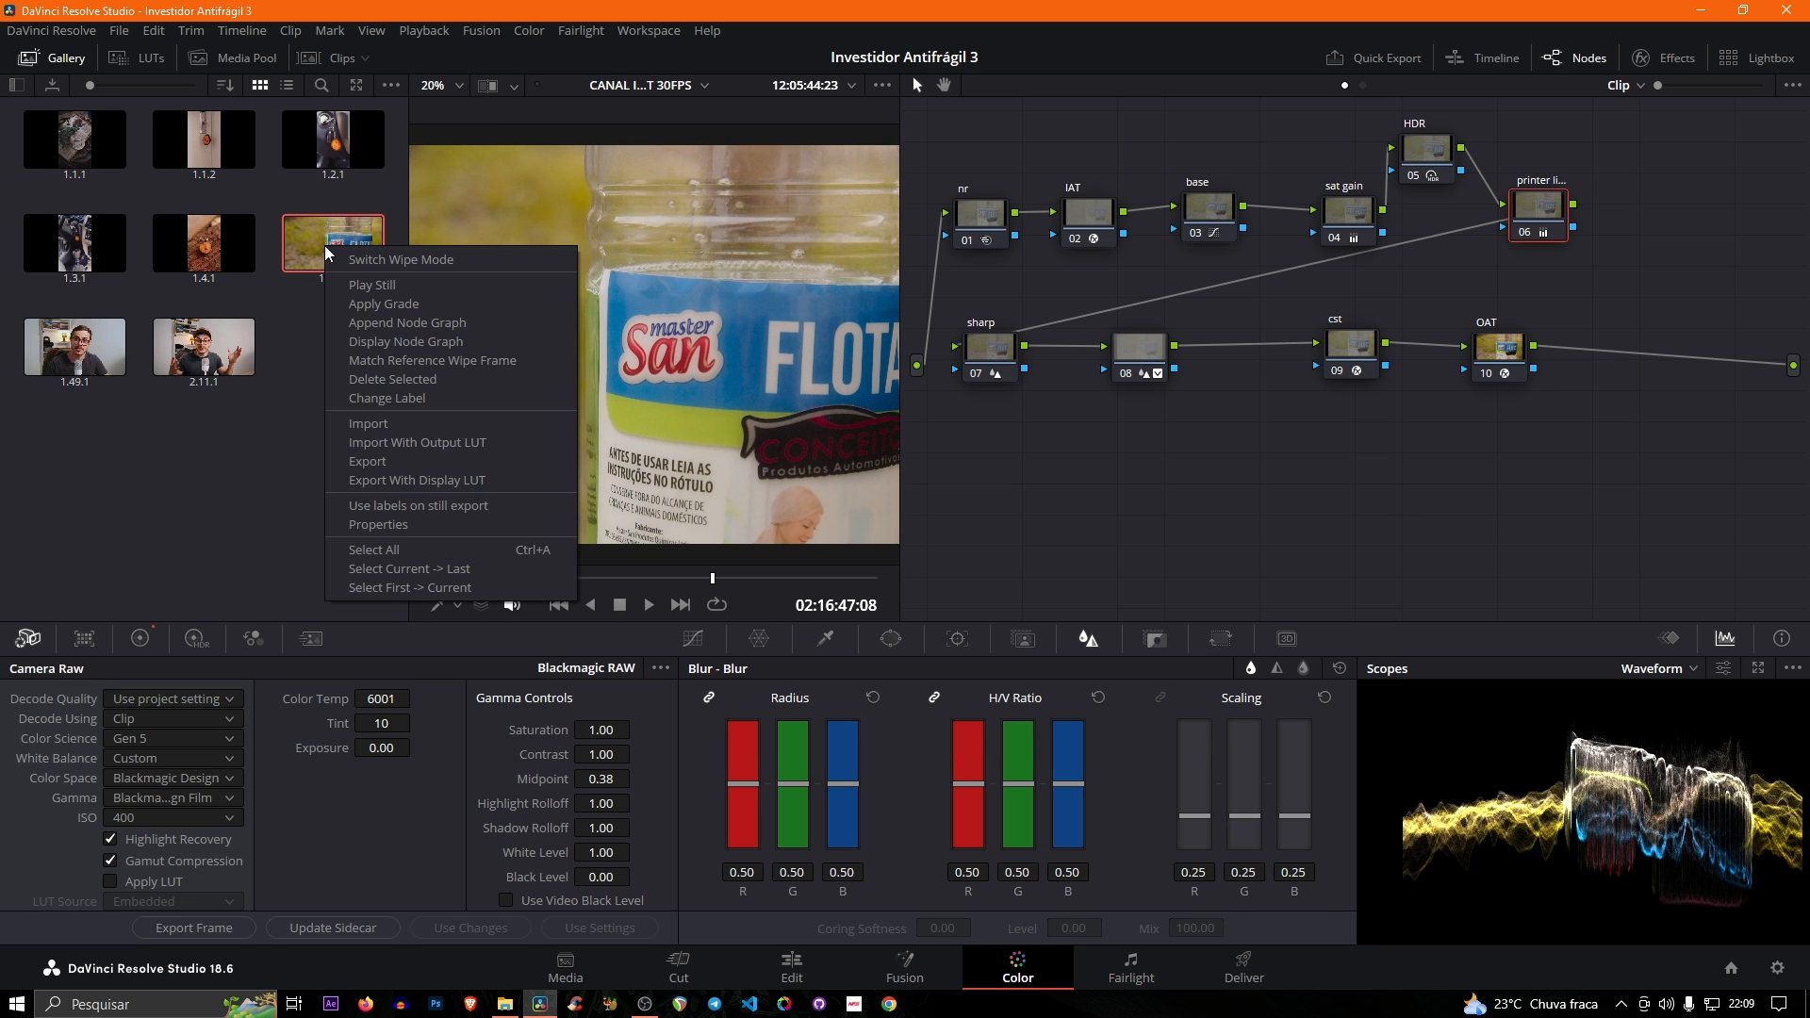
left_click(398, 461)
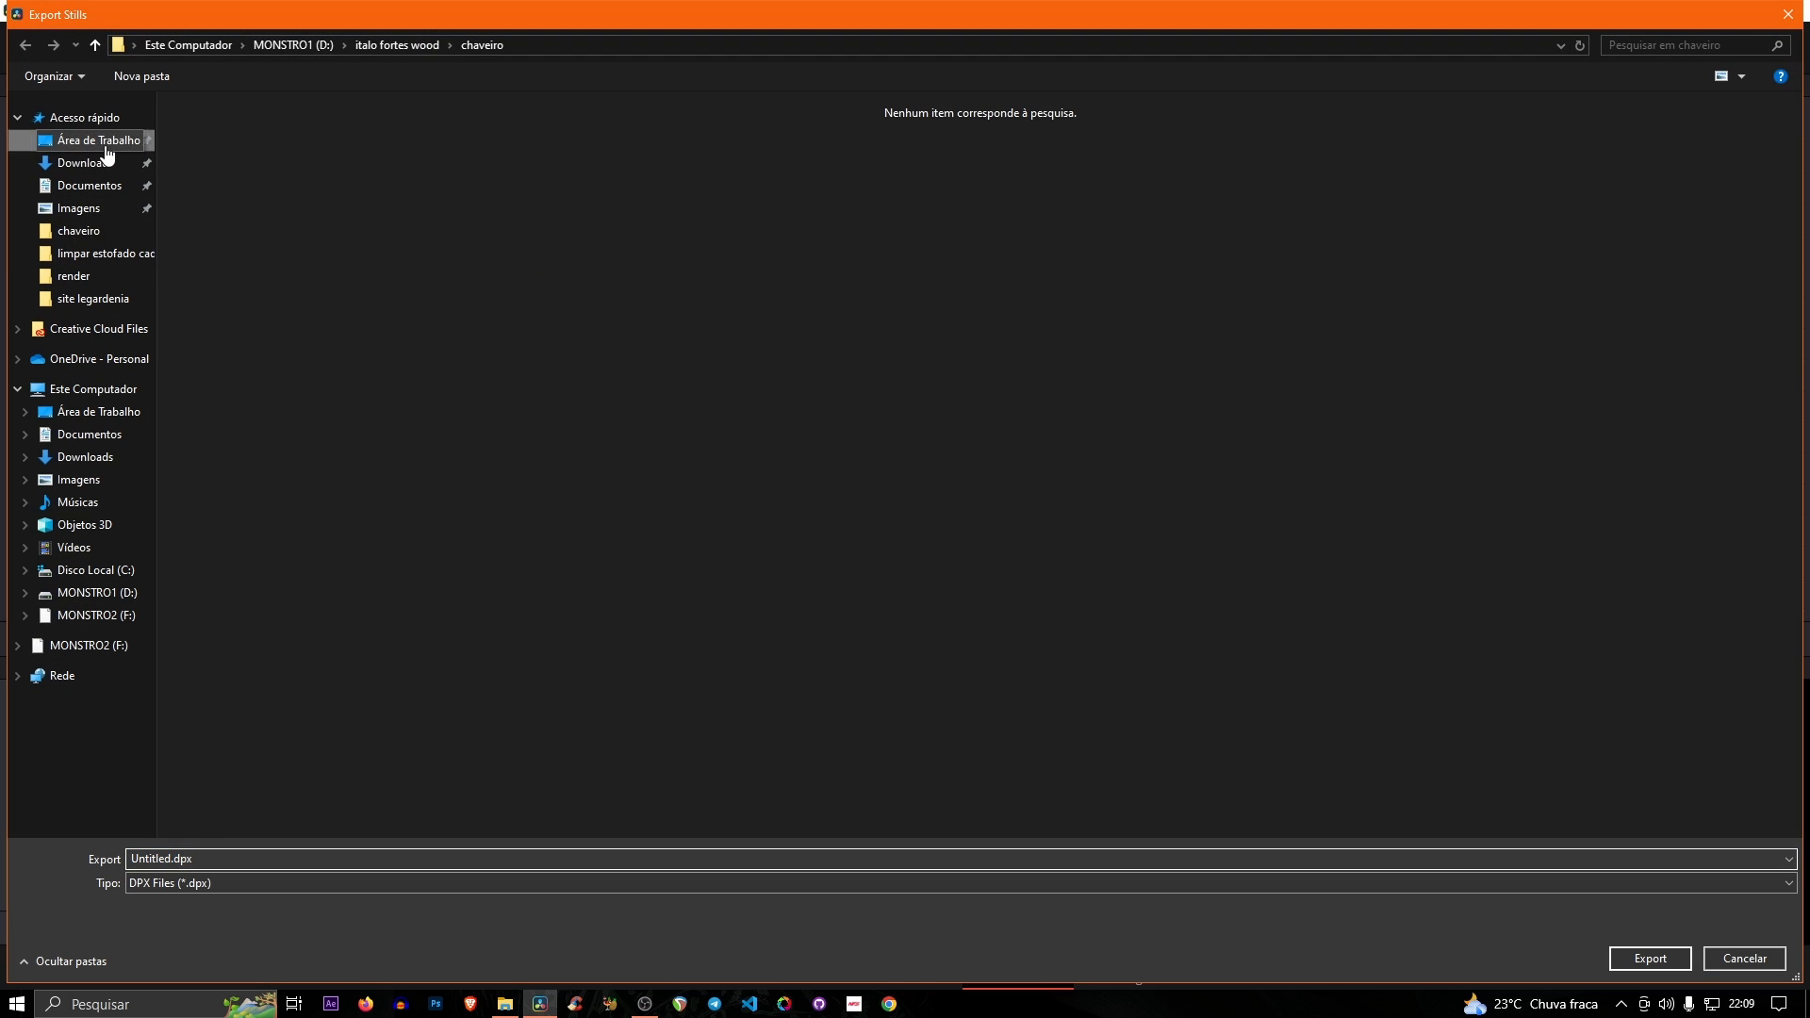
left_click(106, 149)
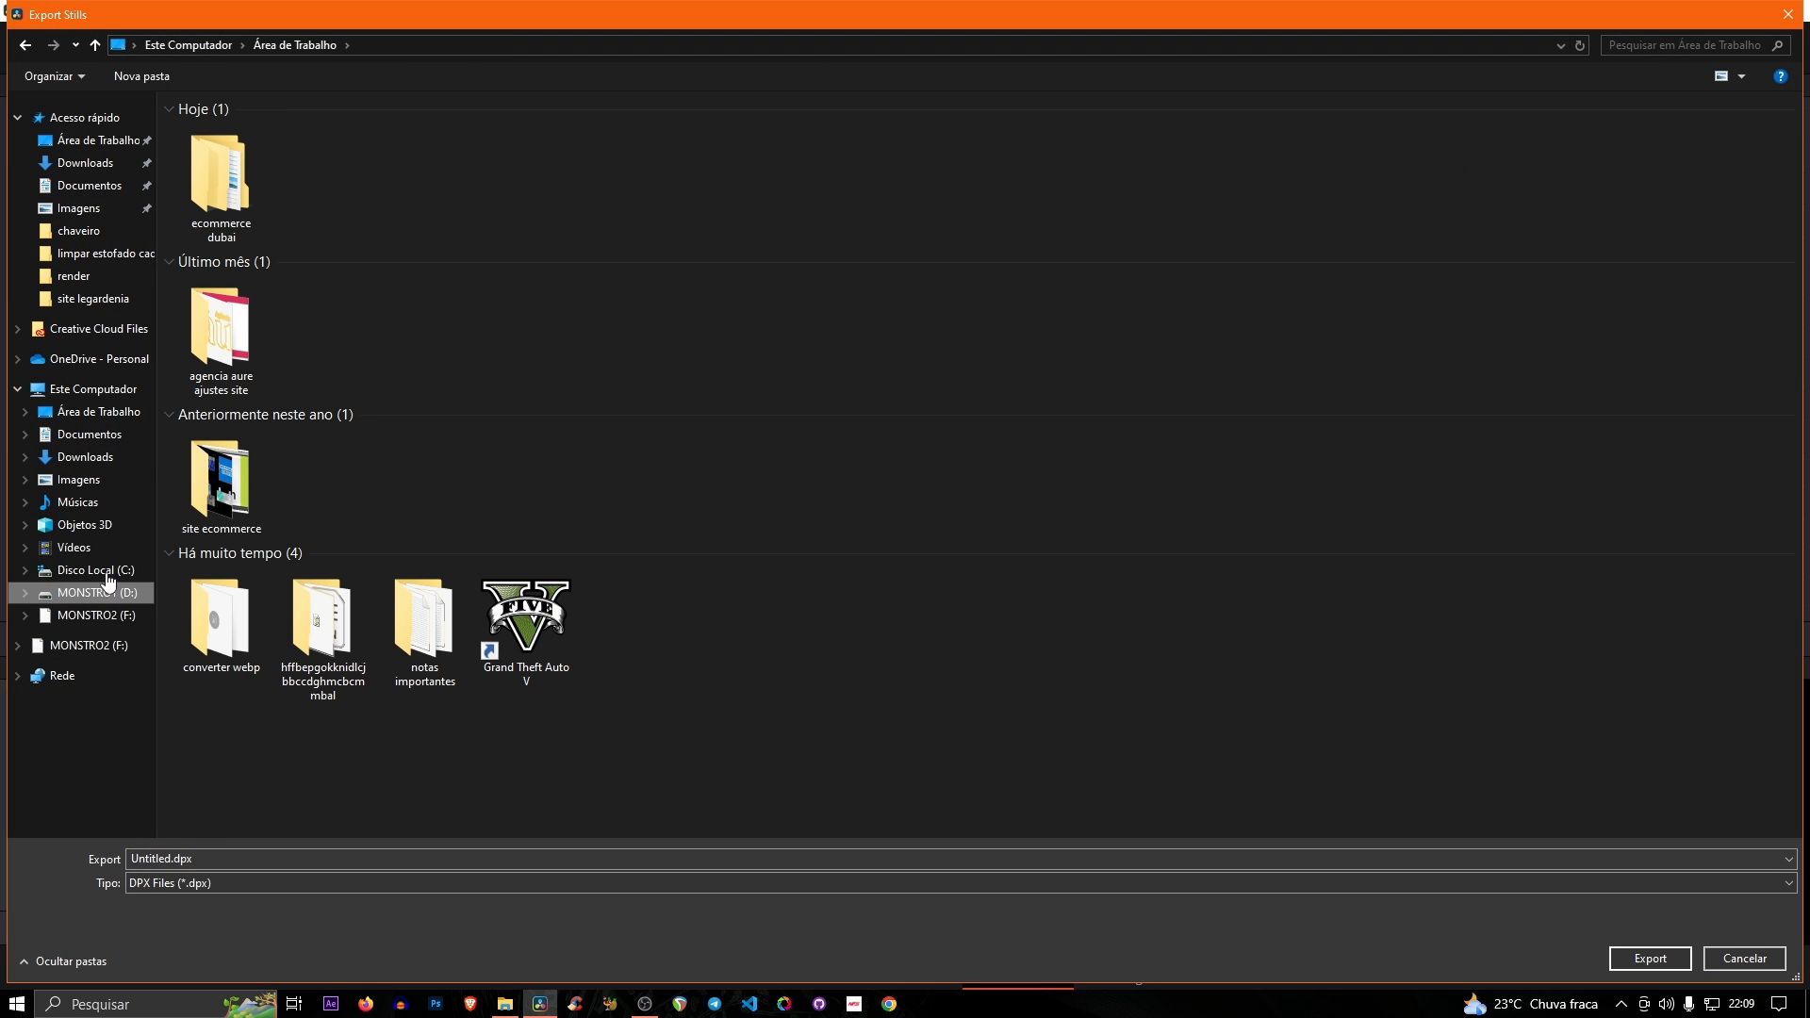
left_click(106, 590)
left_click(98, 411)
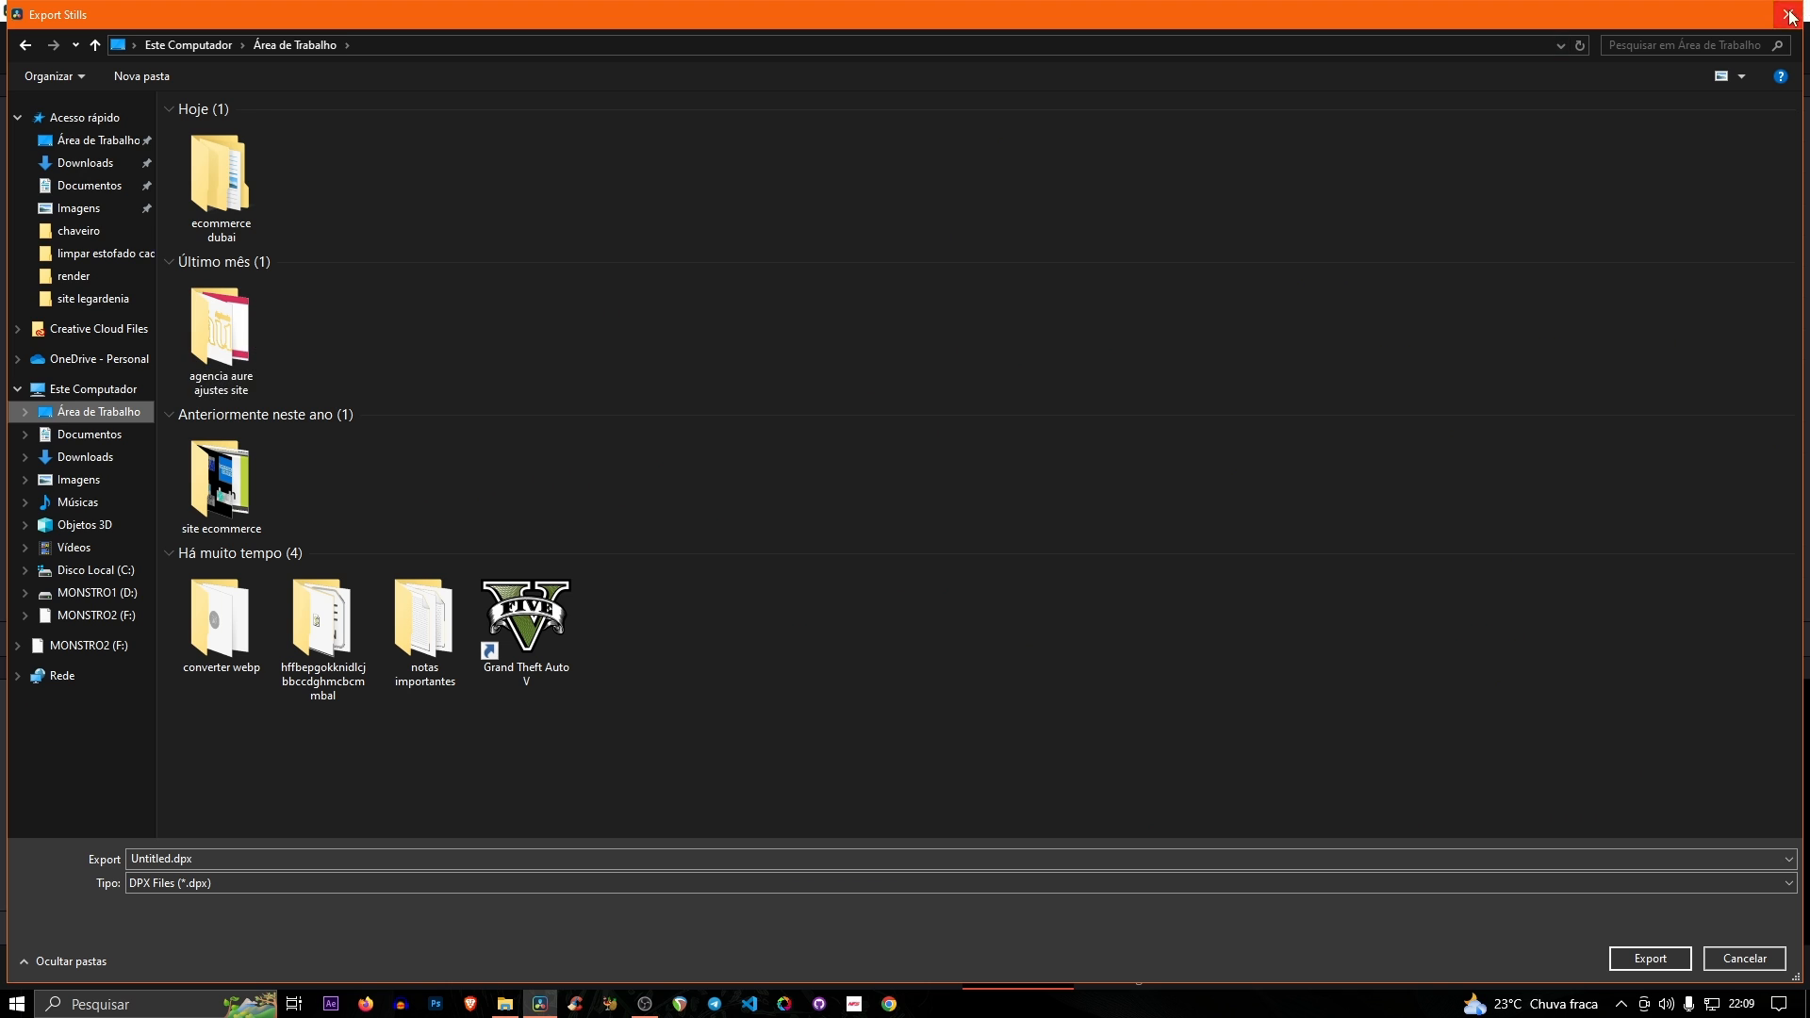
left_click(1789, 14)
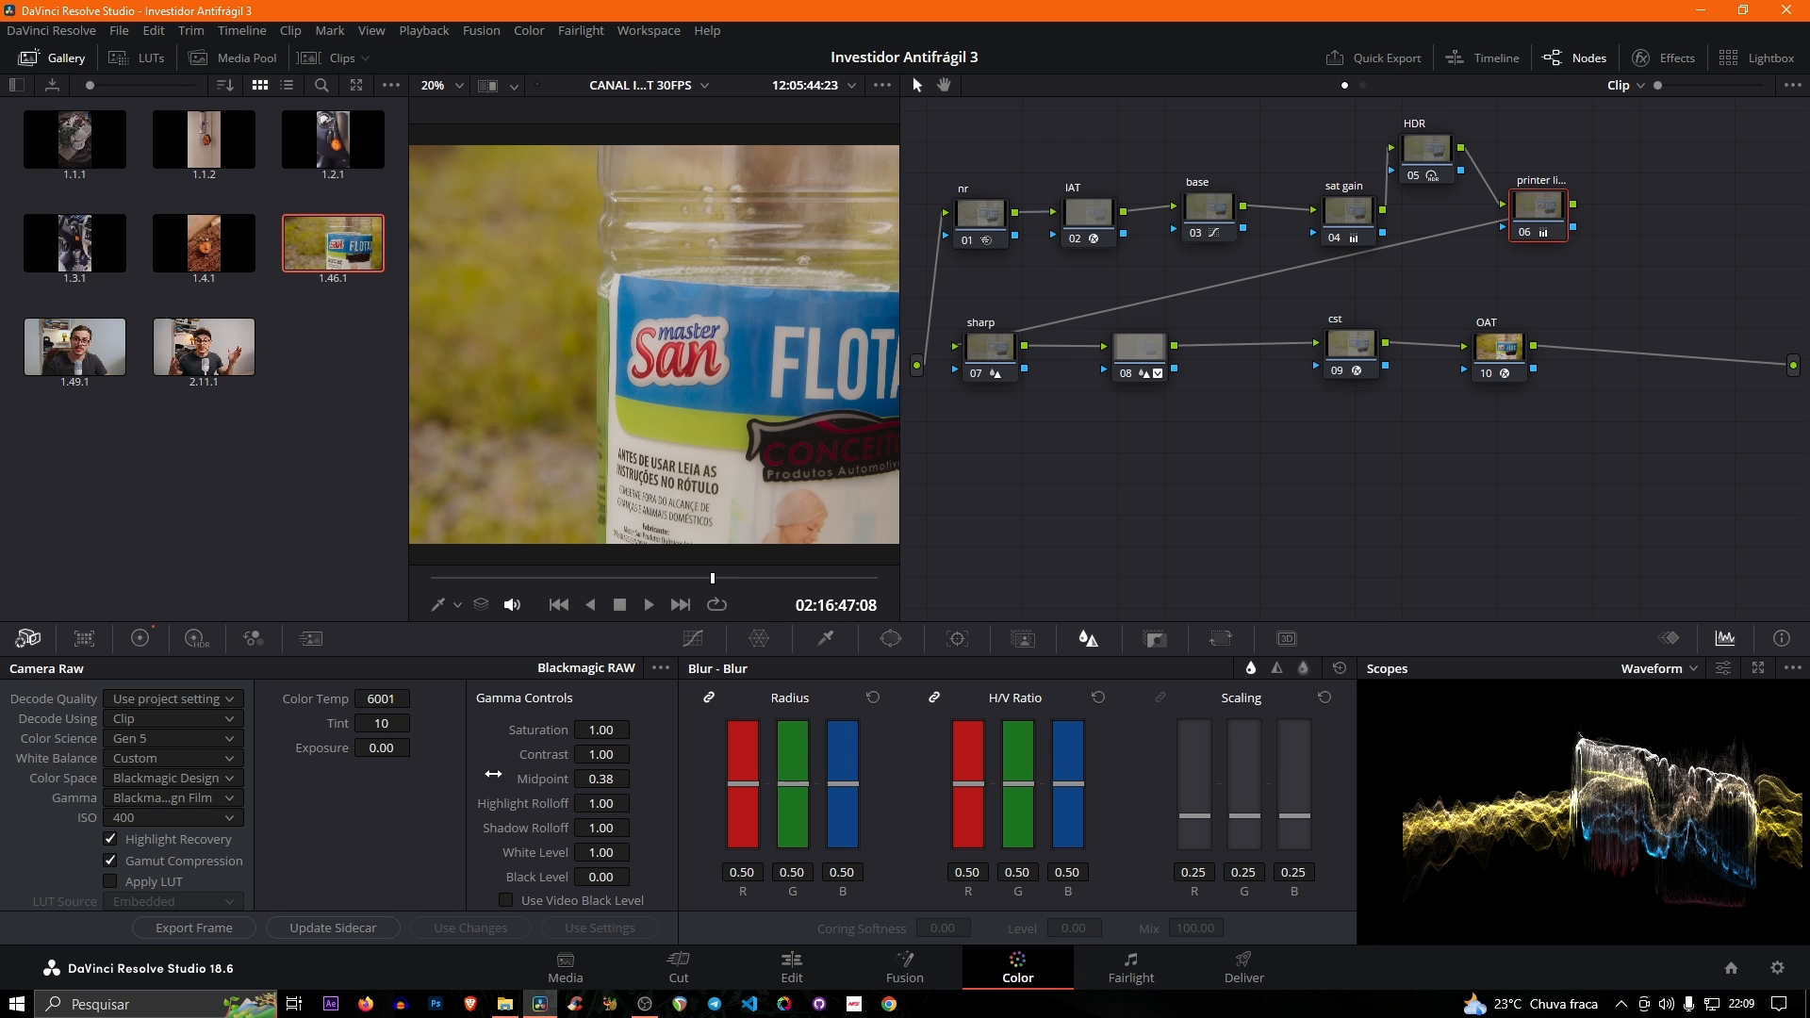
- Point out the .gallery and CacheClip folders inside Vídeos in File Explorer, and return to DaVinci Resolve
left_click(505, 1004)
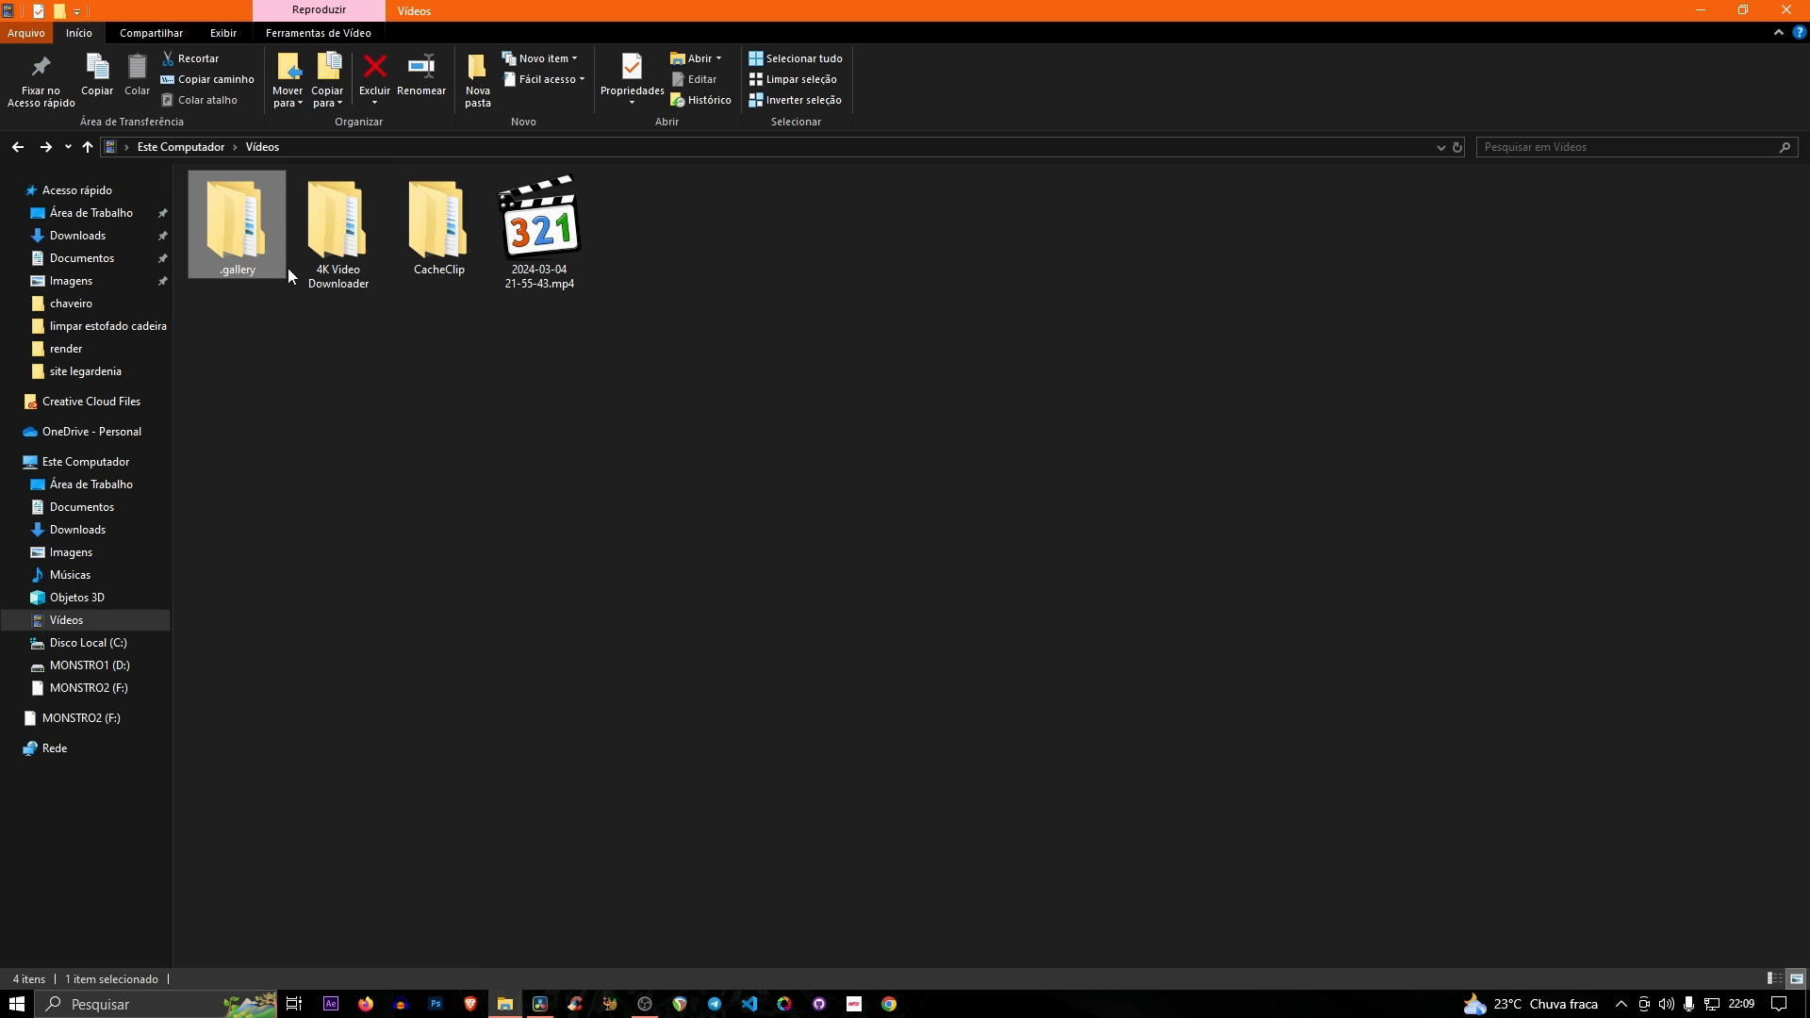
left_click(540, 1004)
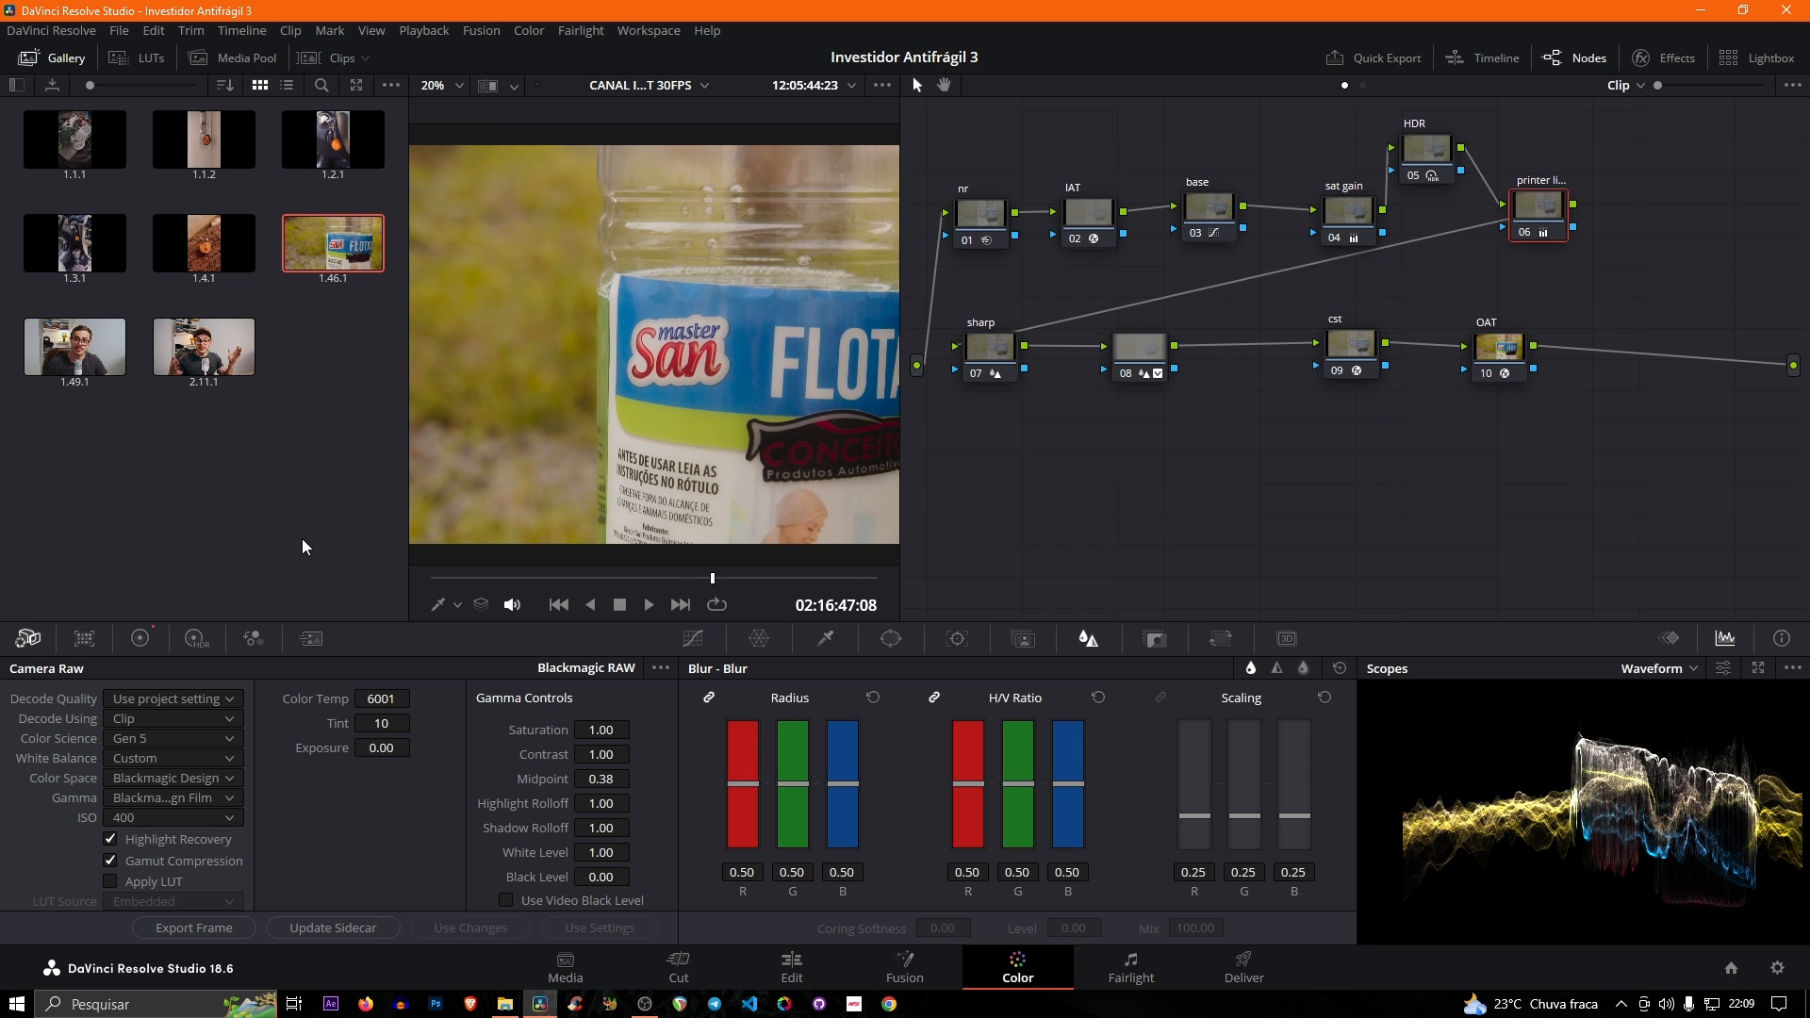
left_click(506, 1004)
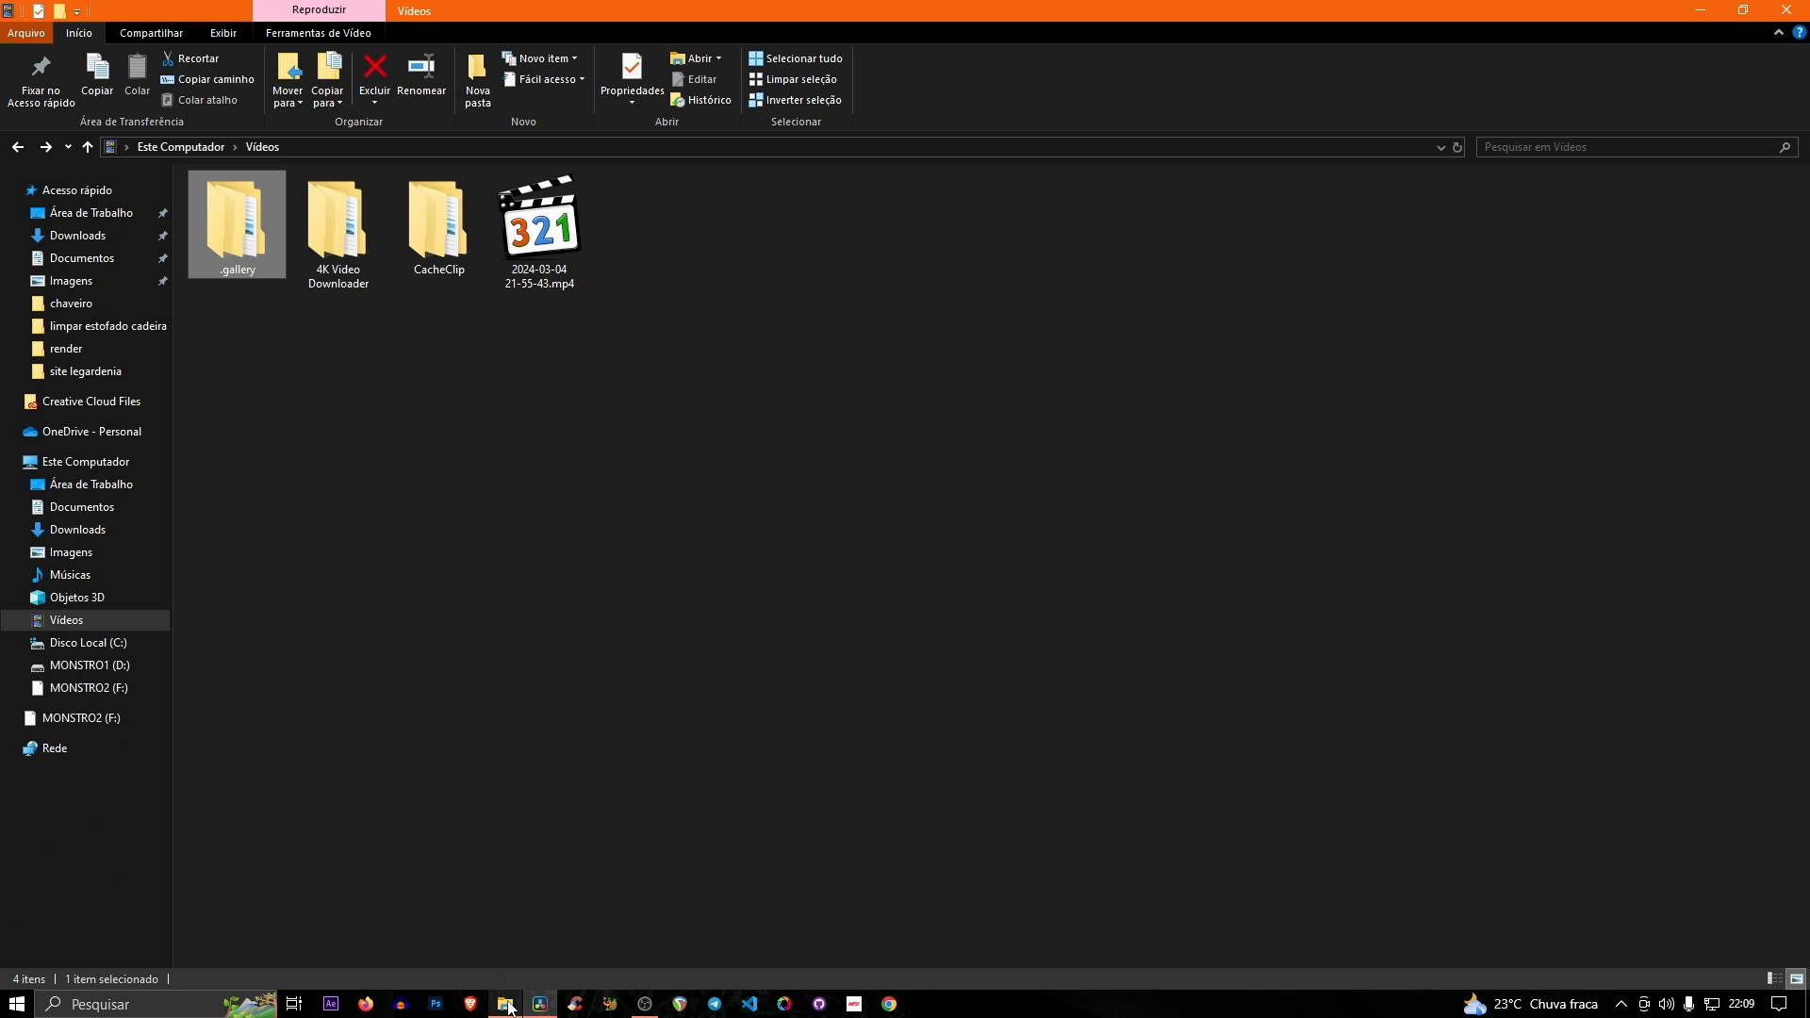
left_click(422, 230)
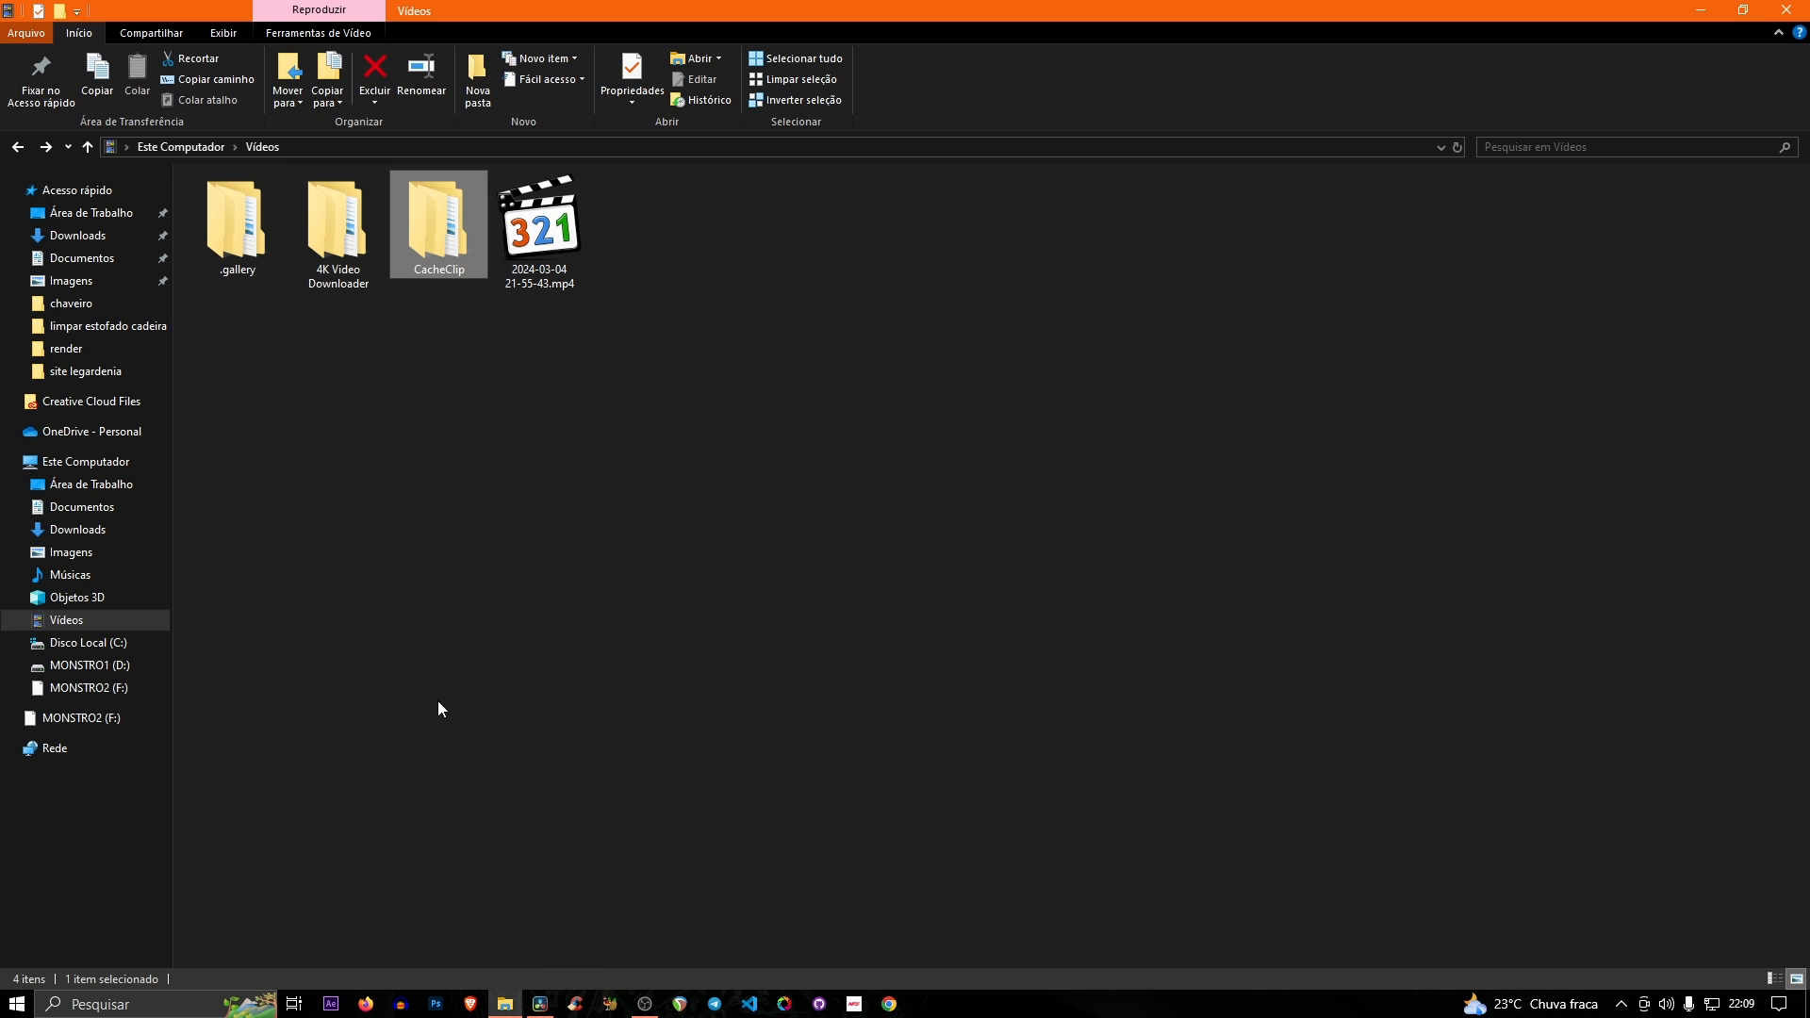
left_click(540, 1009)
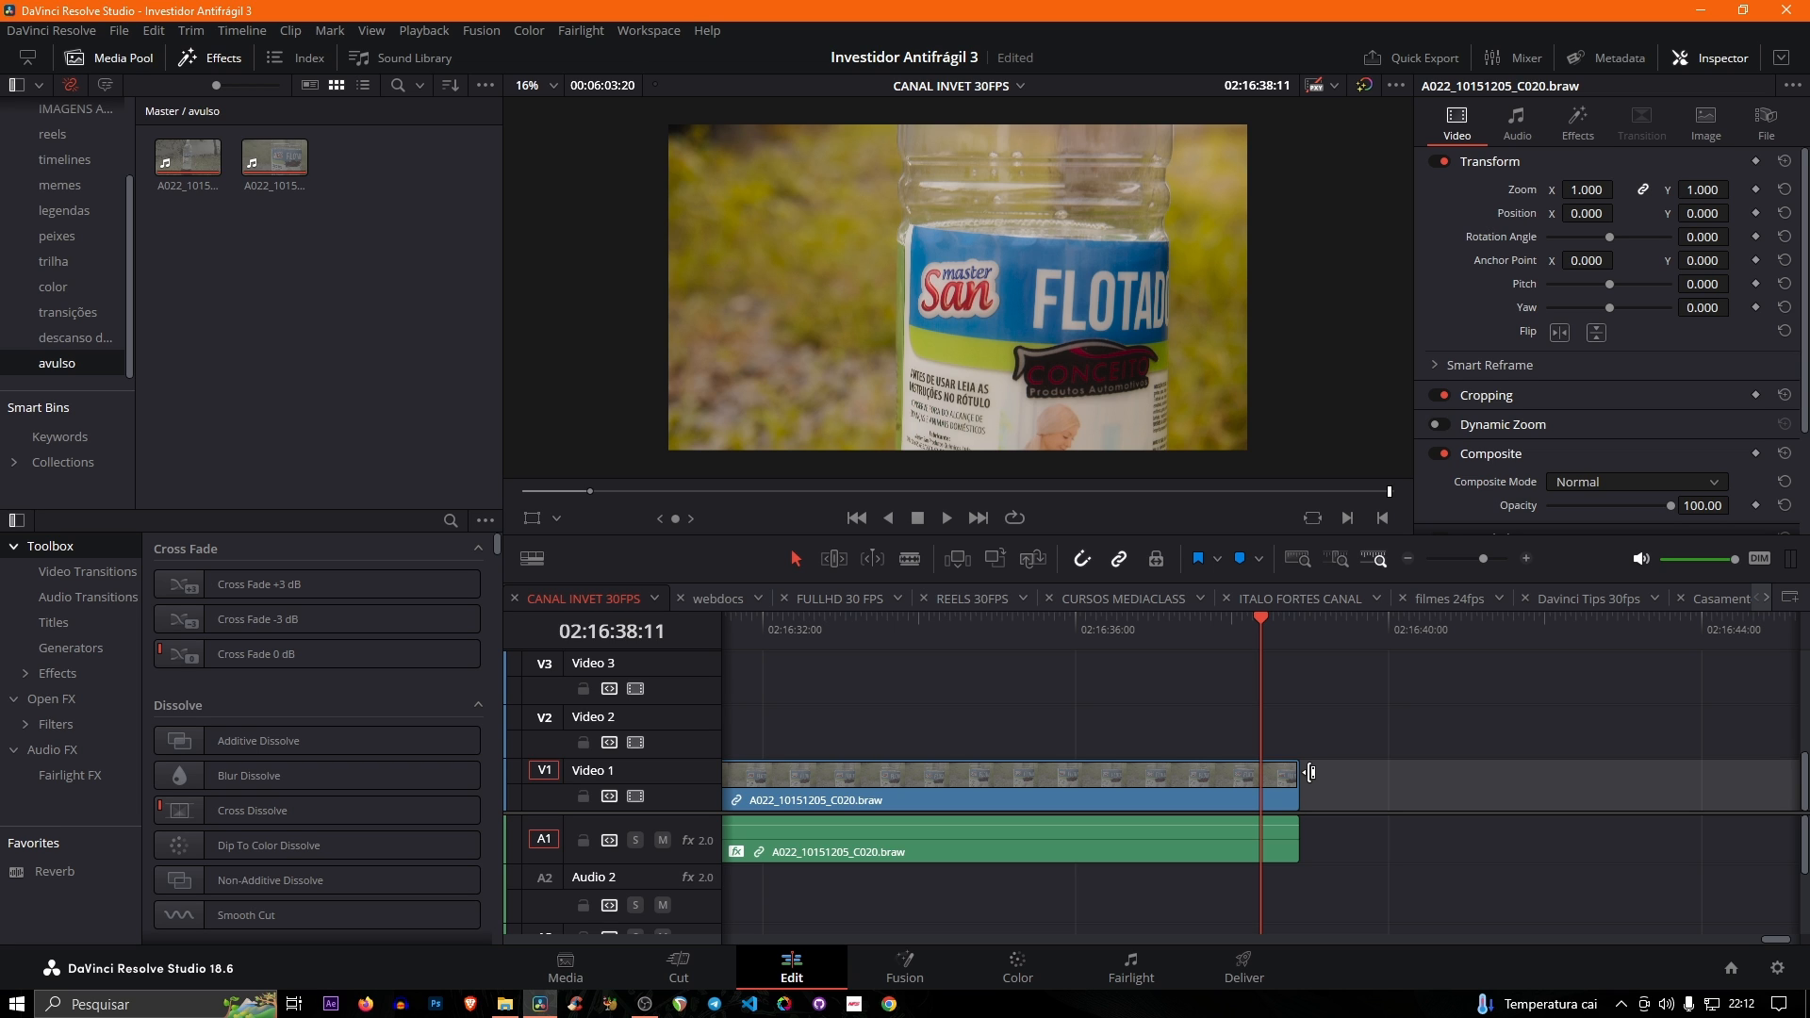
- Add a Cross Dissolve and audio cross fade at the end of the bottle clip on Video 1, and play the transition back
left_click_drag(1285, 783, 1332, 790)
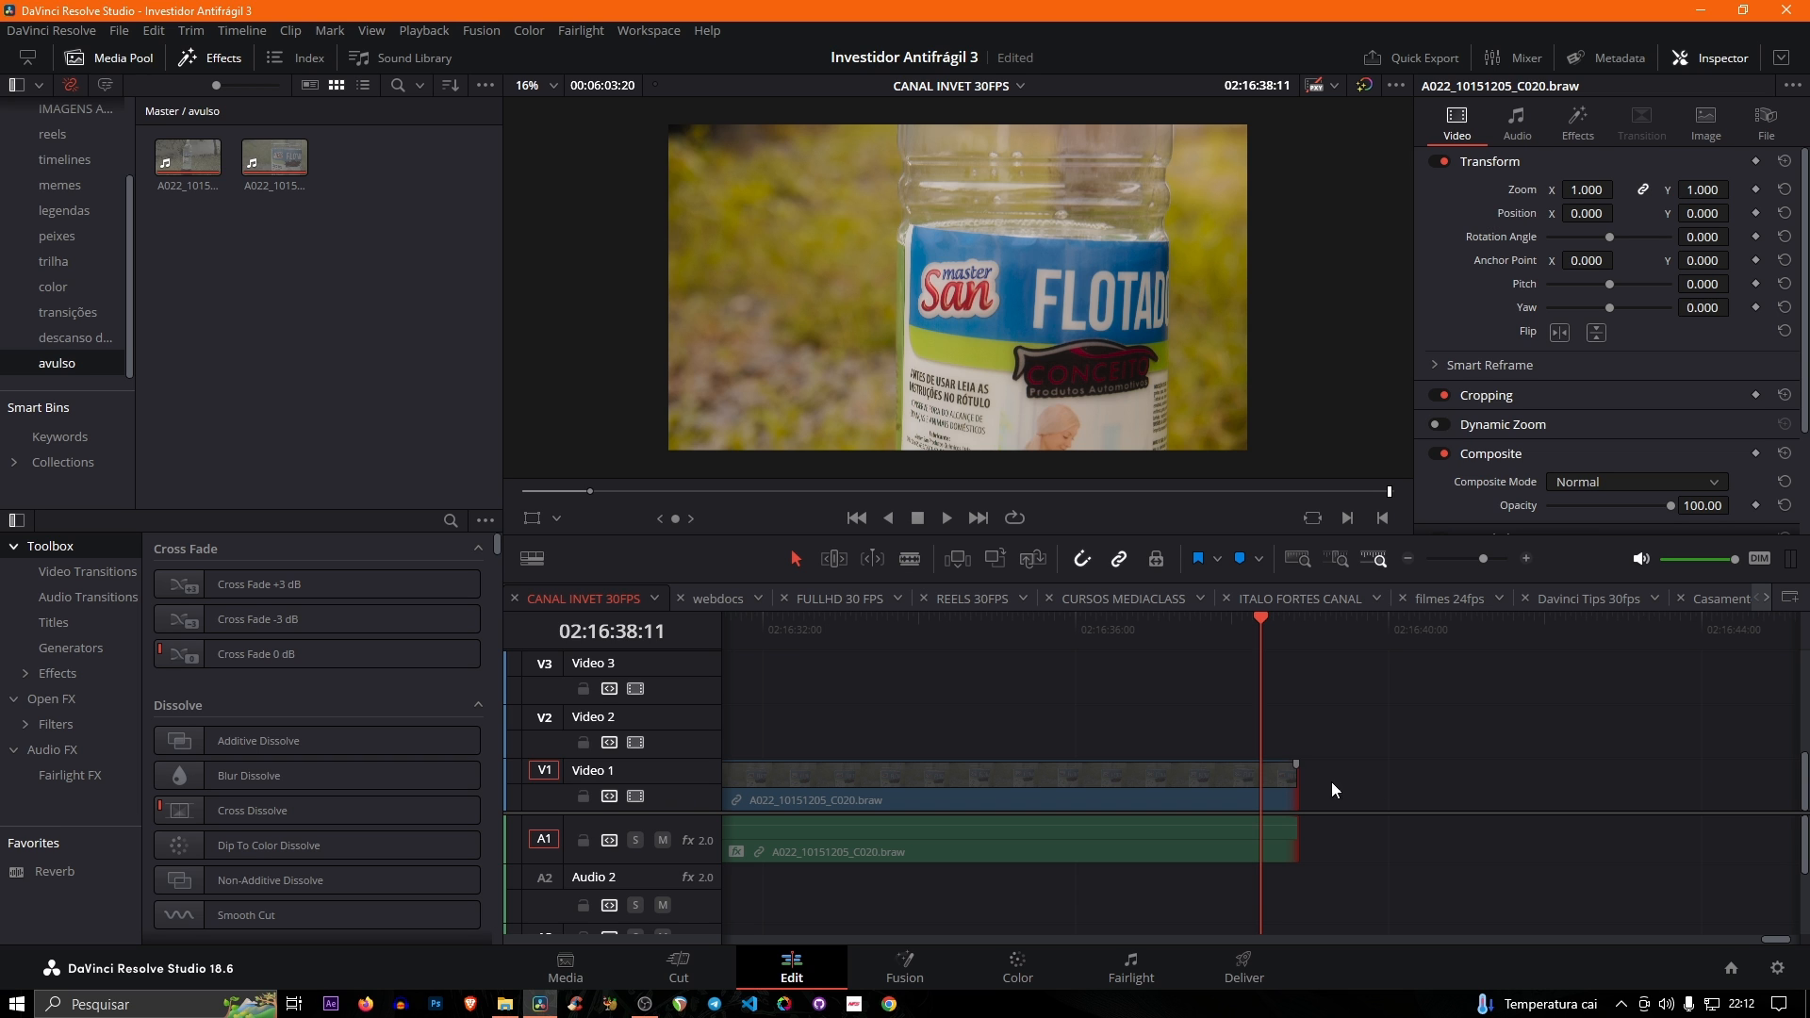
key("ctrl+t")
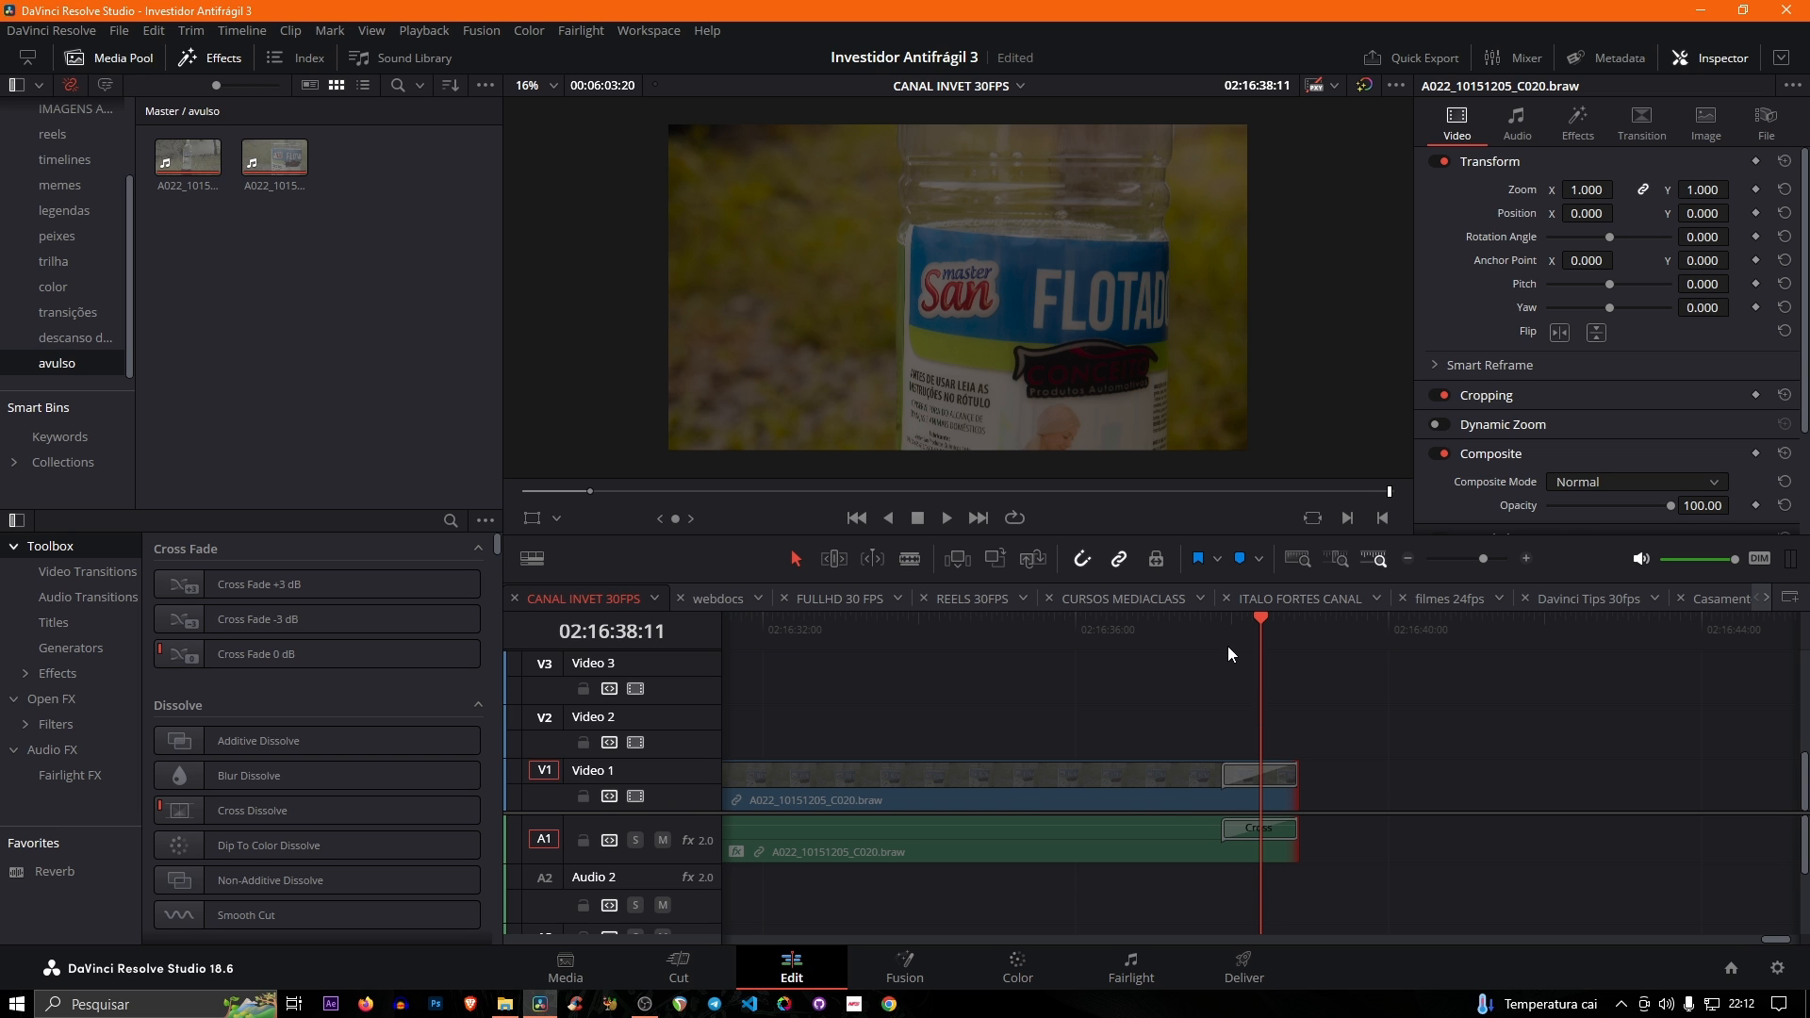
left_click(1221, 636)
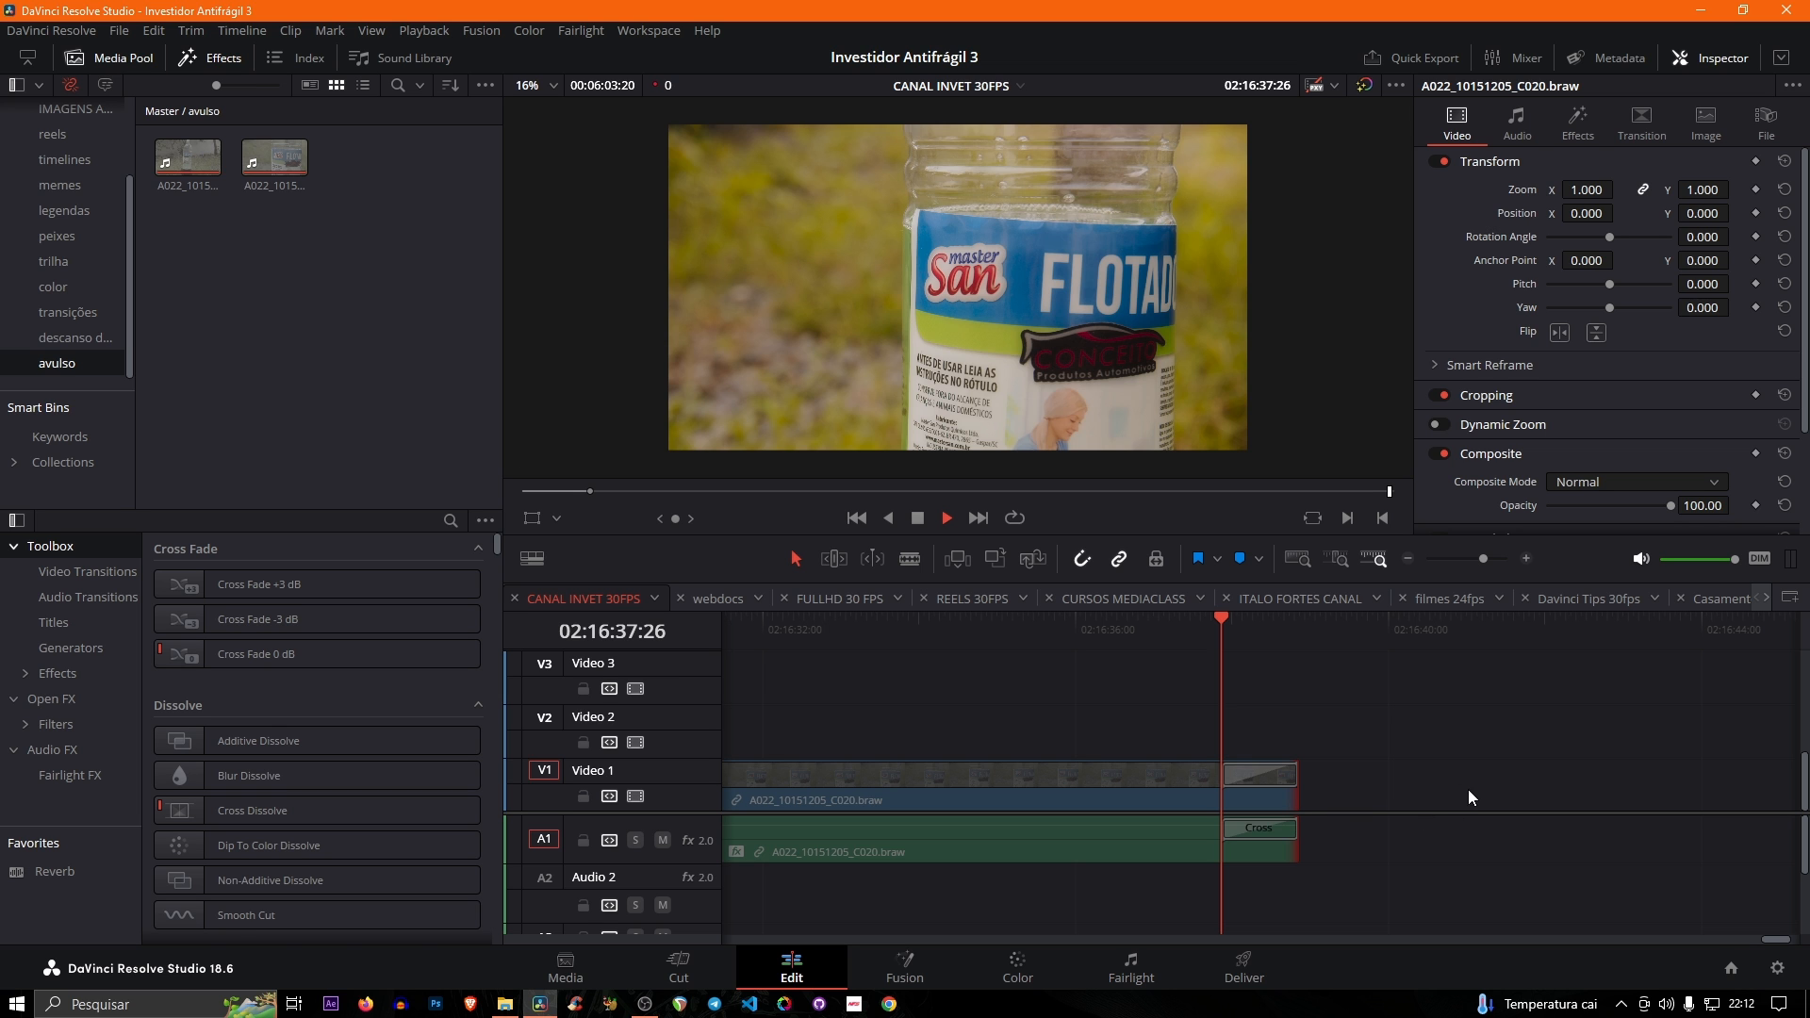
key("Right")
key("Right")
key("space")
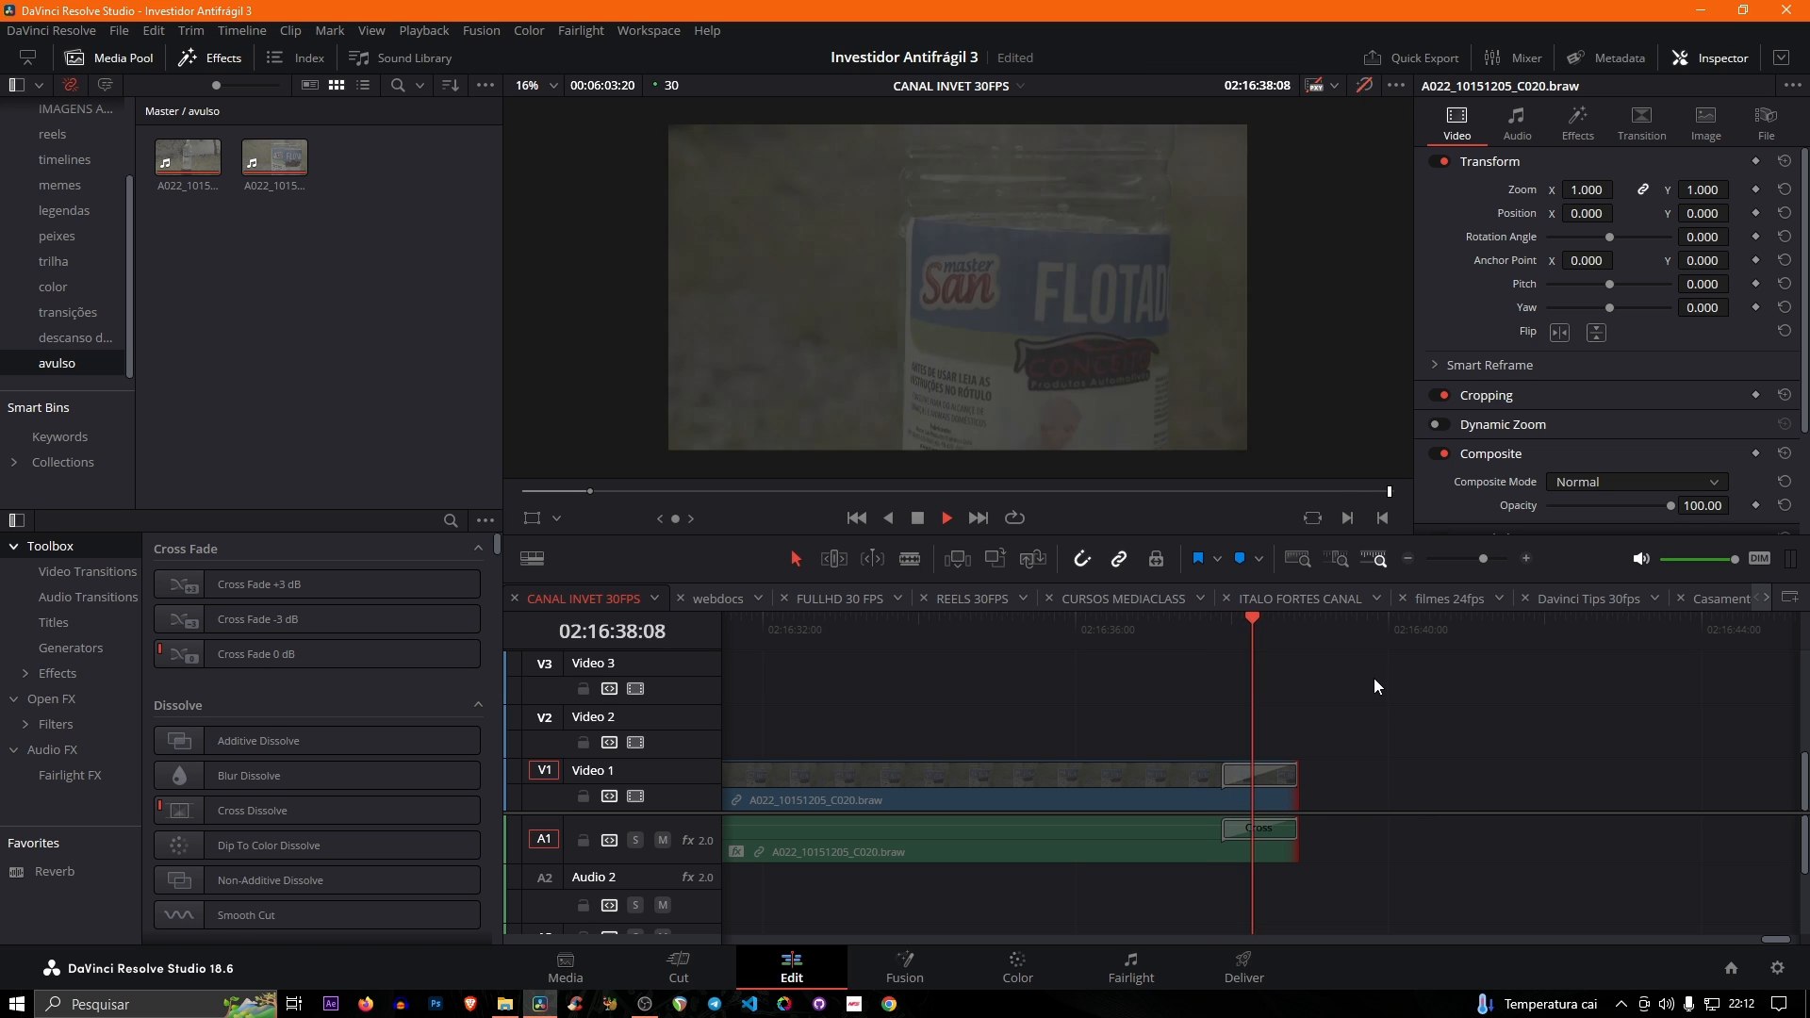
left_click(1226, 636)
- Delete the video and audio transitions from the end of the bottle clip
left_click(1259, 767)
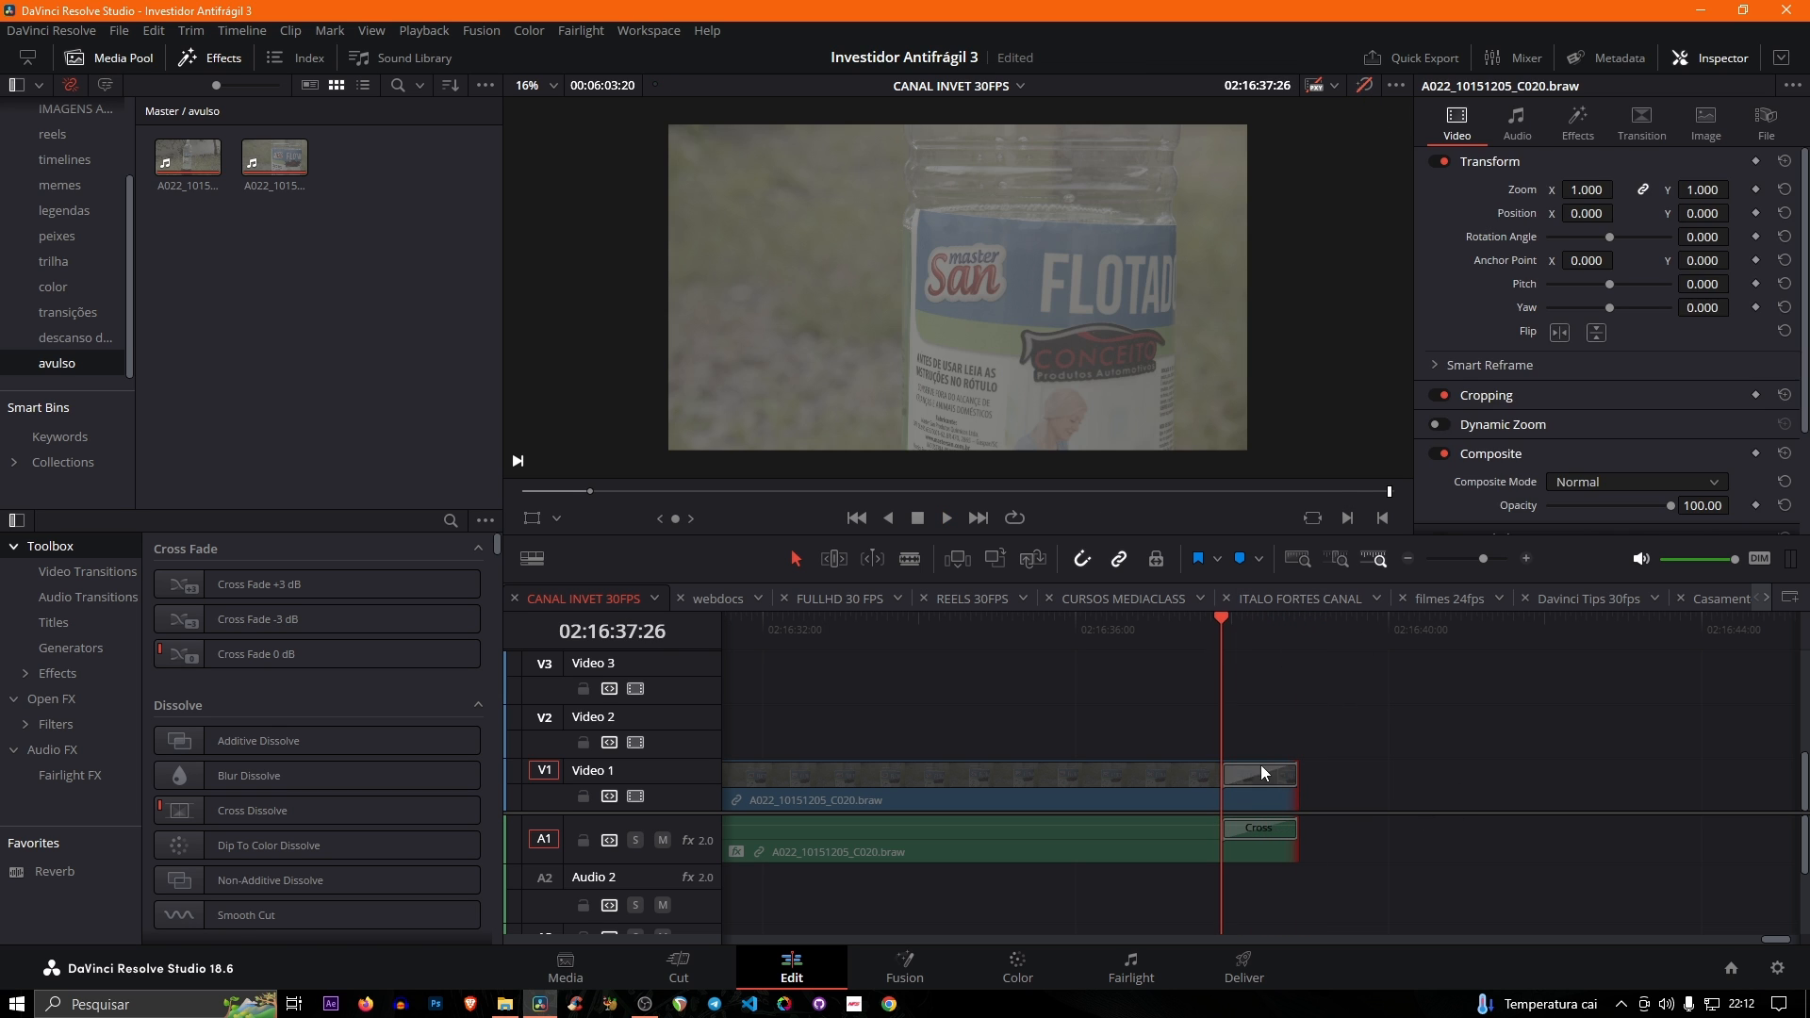
right_click(1268, 781)
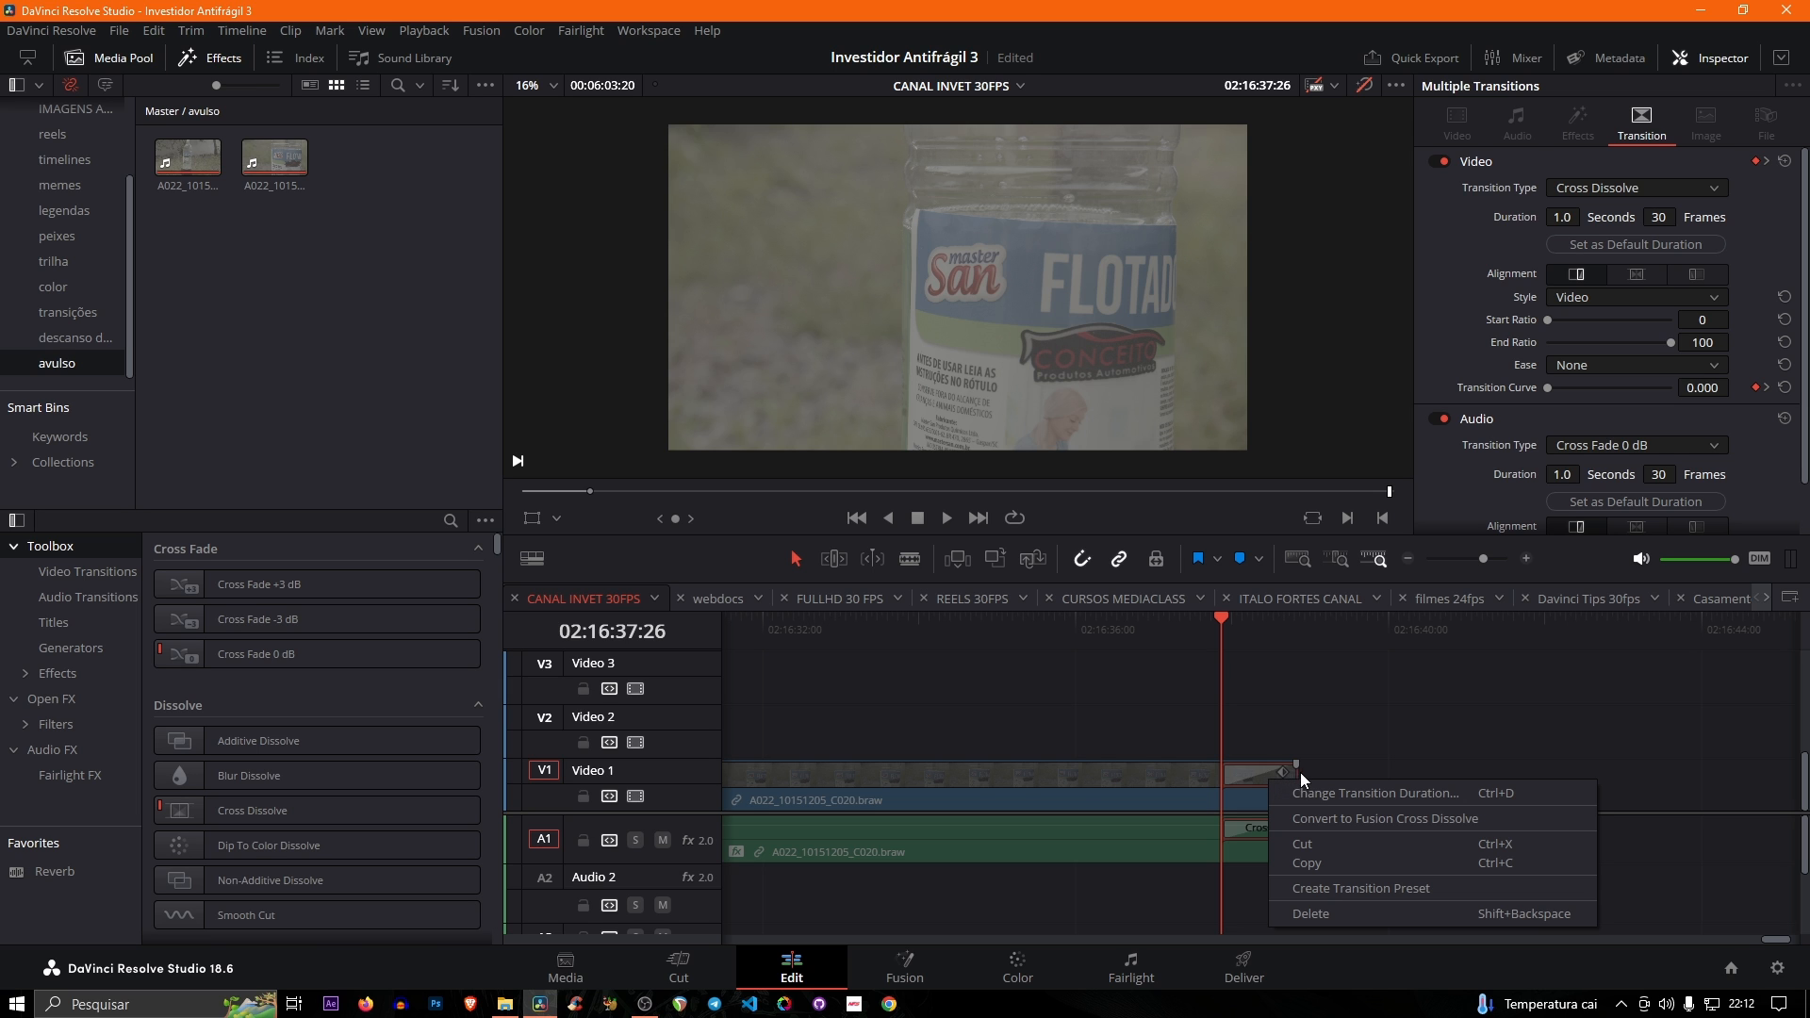
left_click(1301, 911)
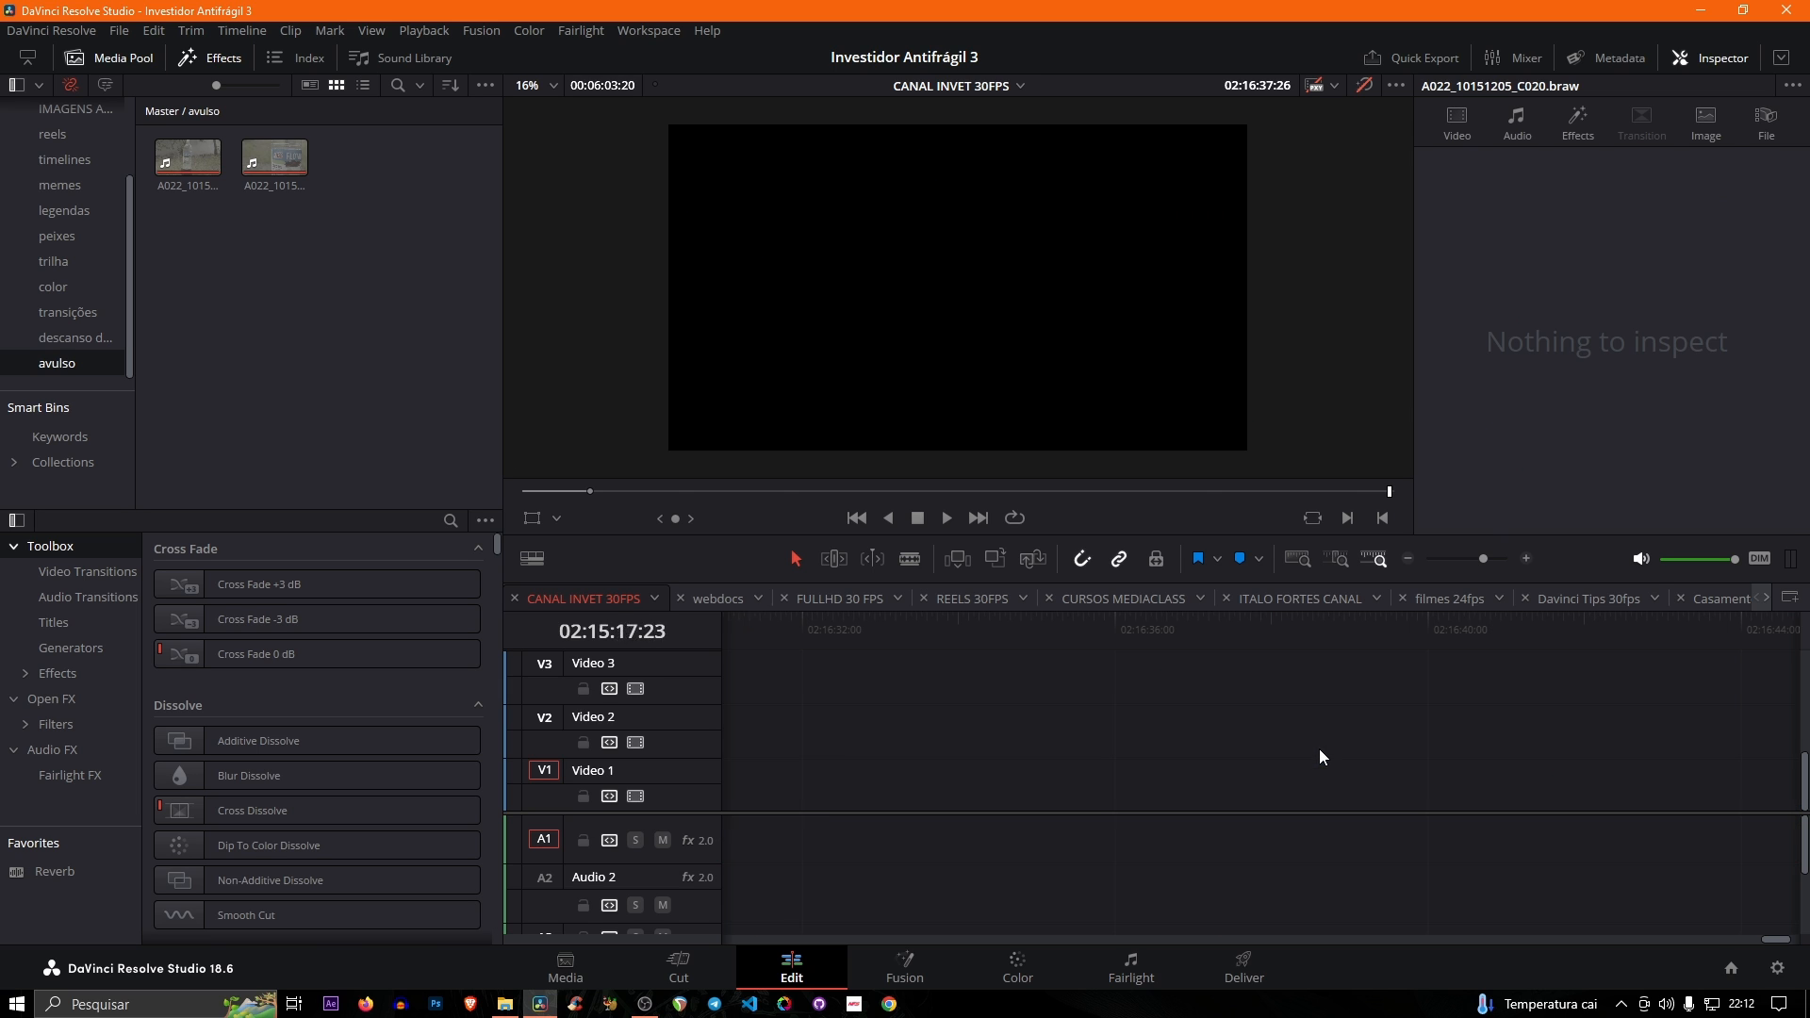
- Select the bottle clip, position the playhead at 02:16:38:02, and view its available clip commands, including New Compound Clip, without applying any
left_click(1304, 801)
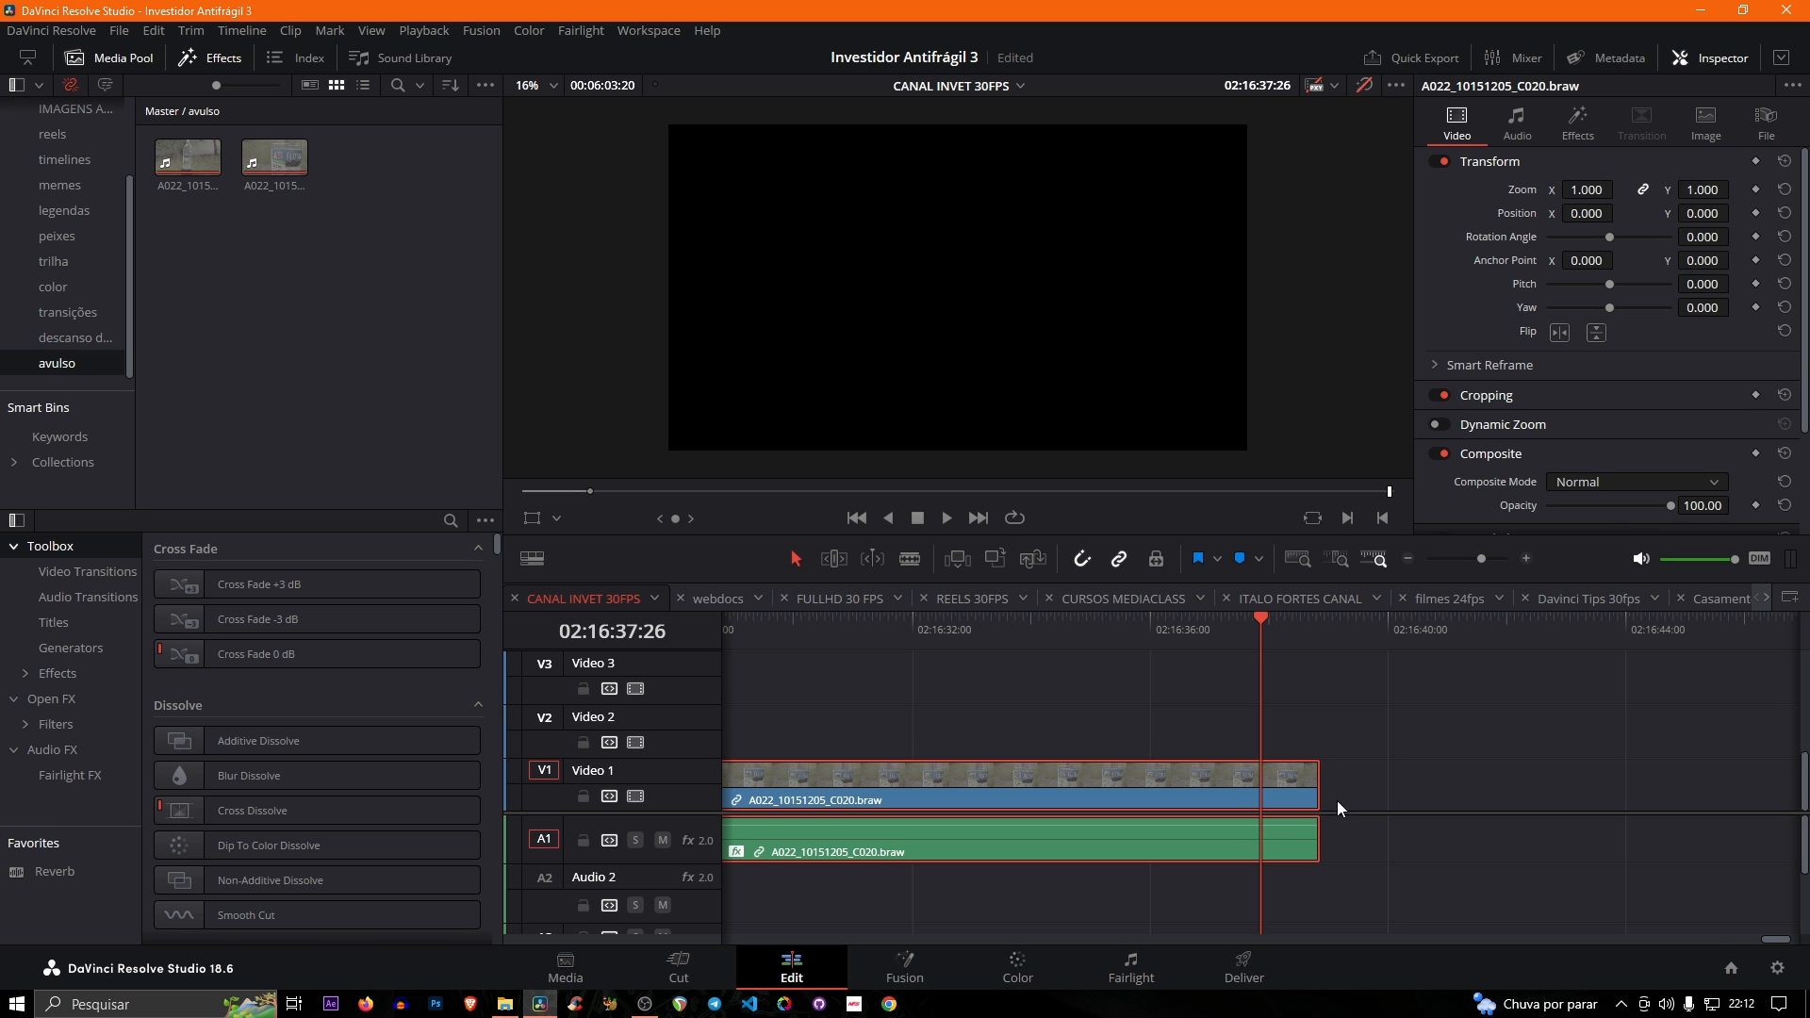
left_click_drag(1243, 646, 1275, 647)
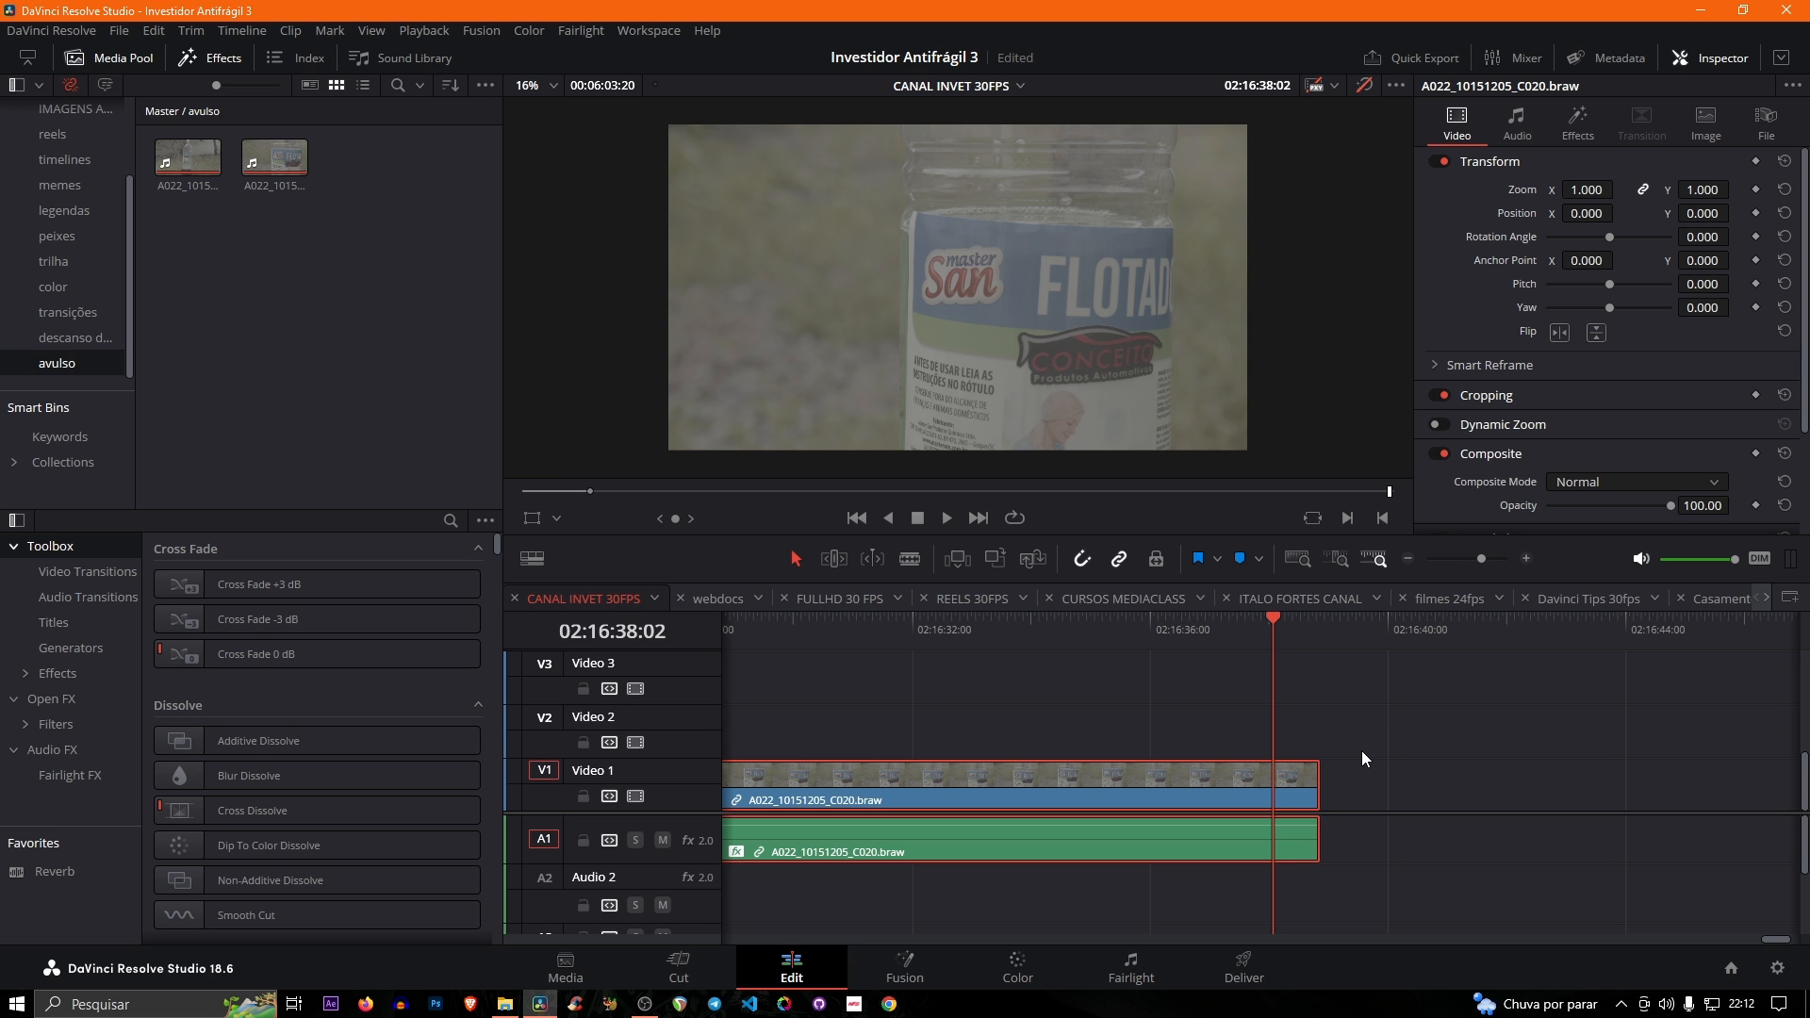
right_click(1257, 838)
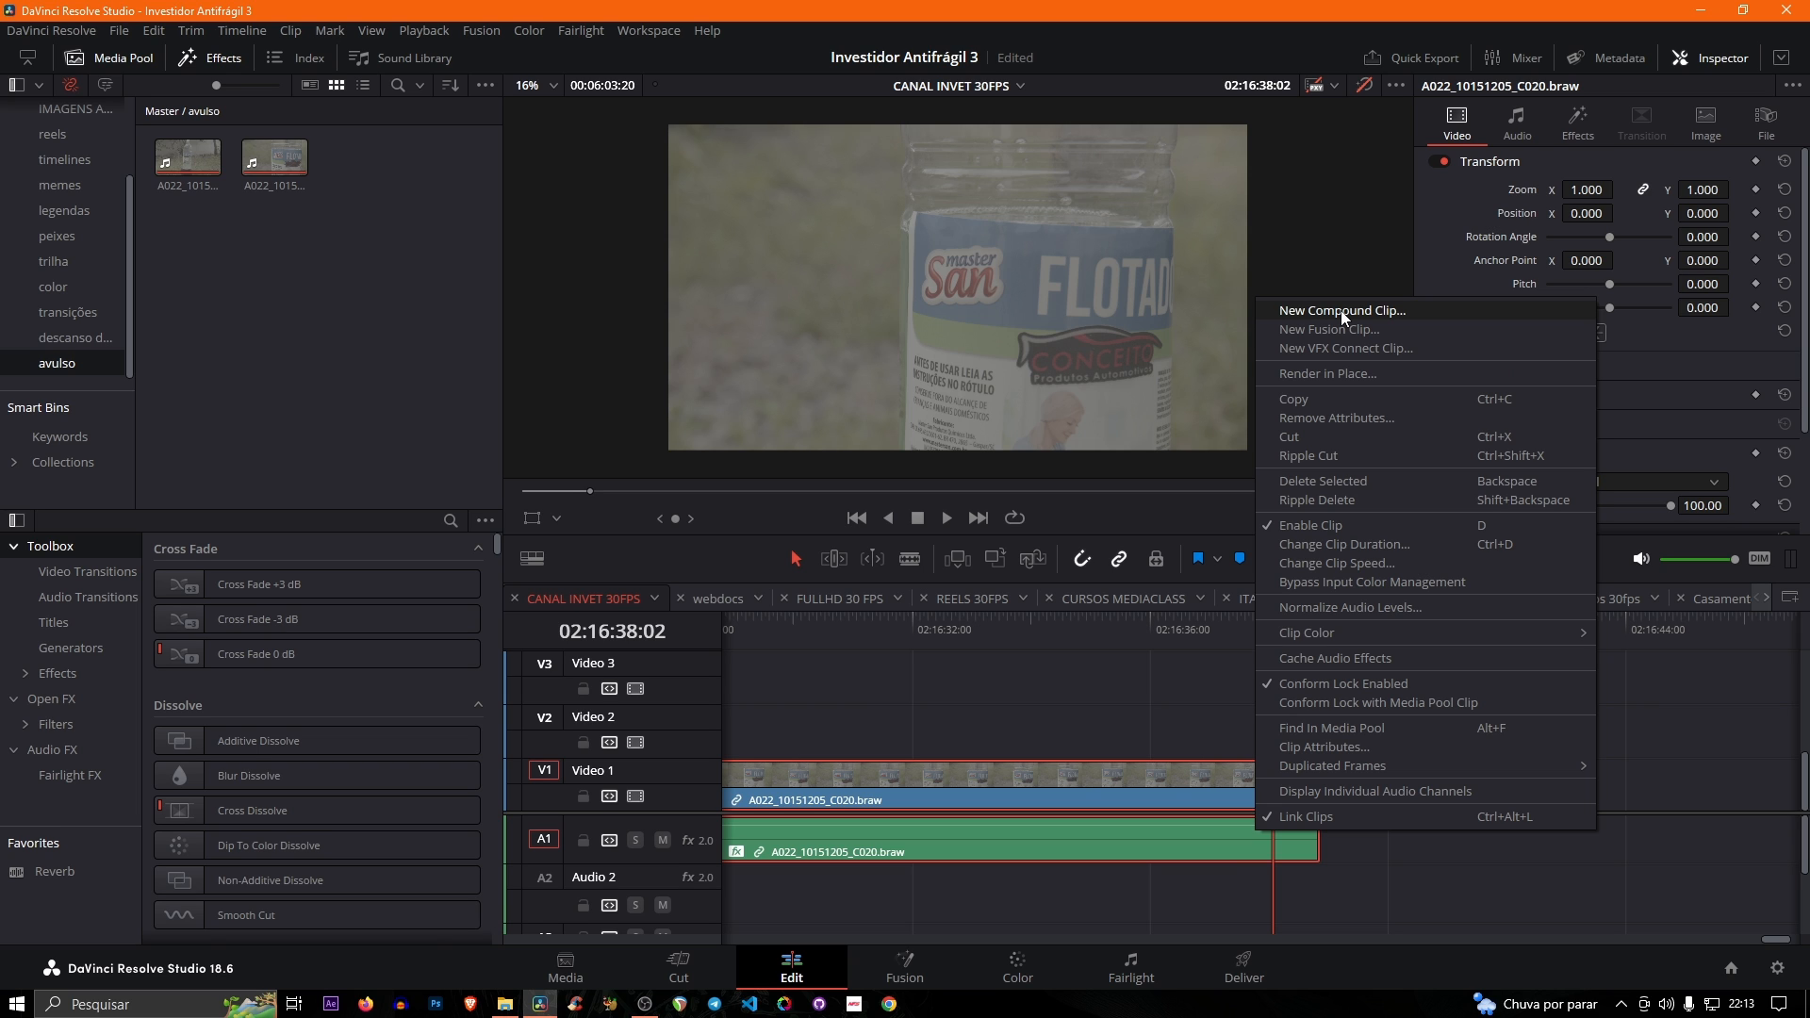
left_click(1228, 807)
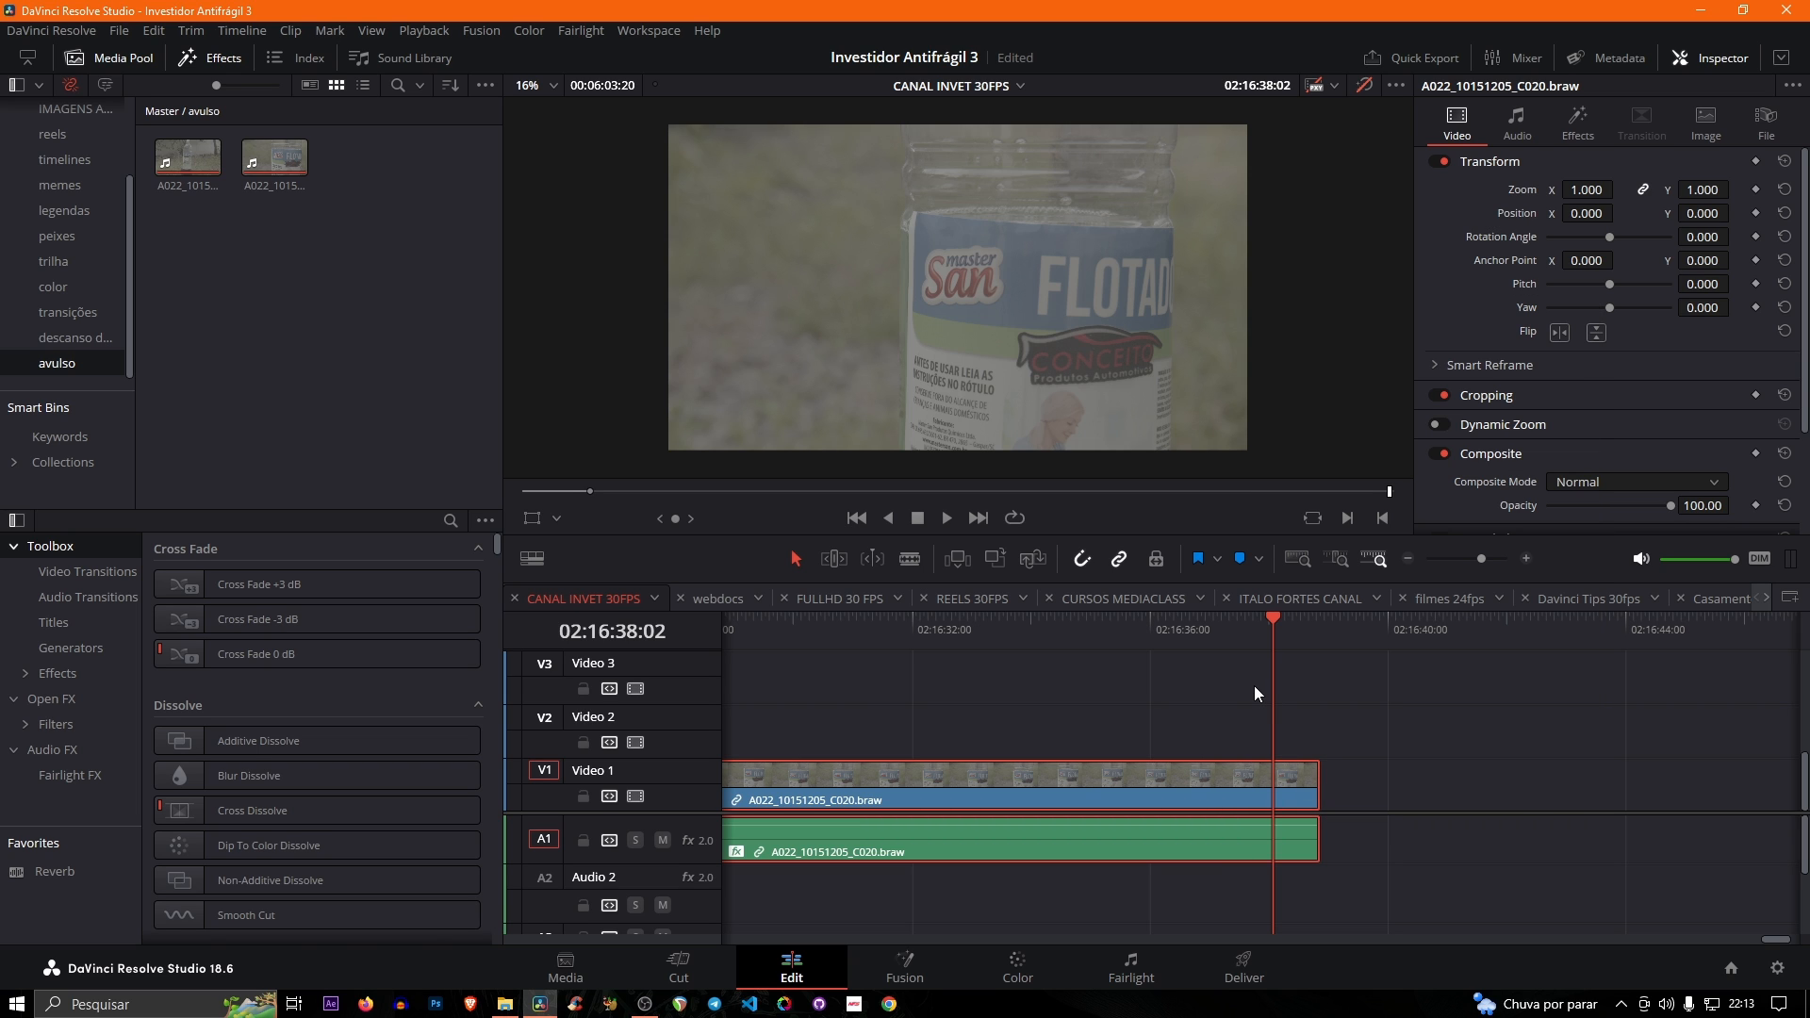
scroll(1247, 698, "down", 2)
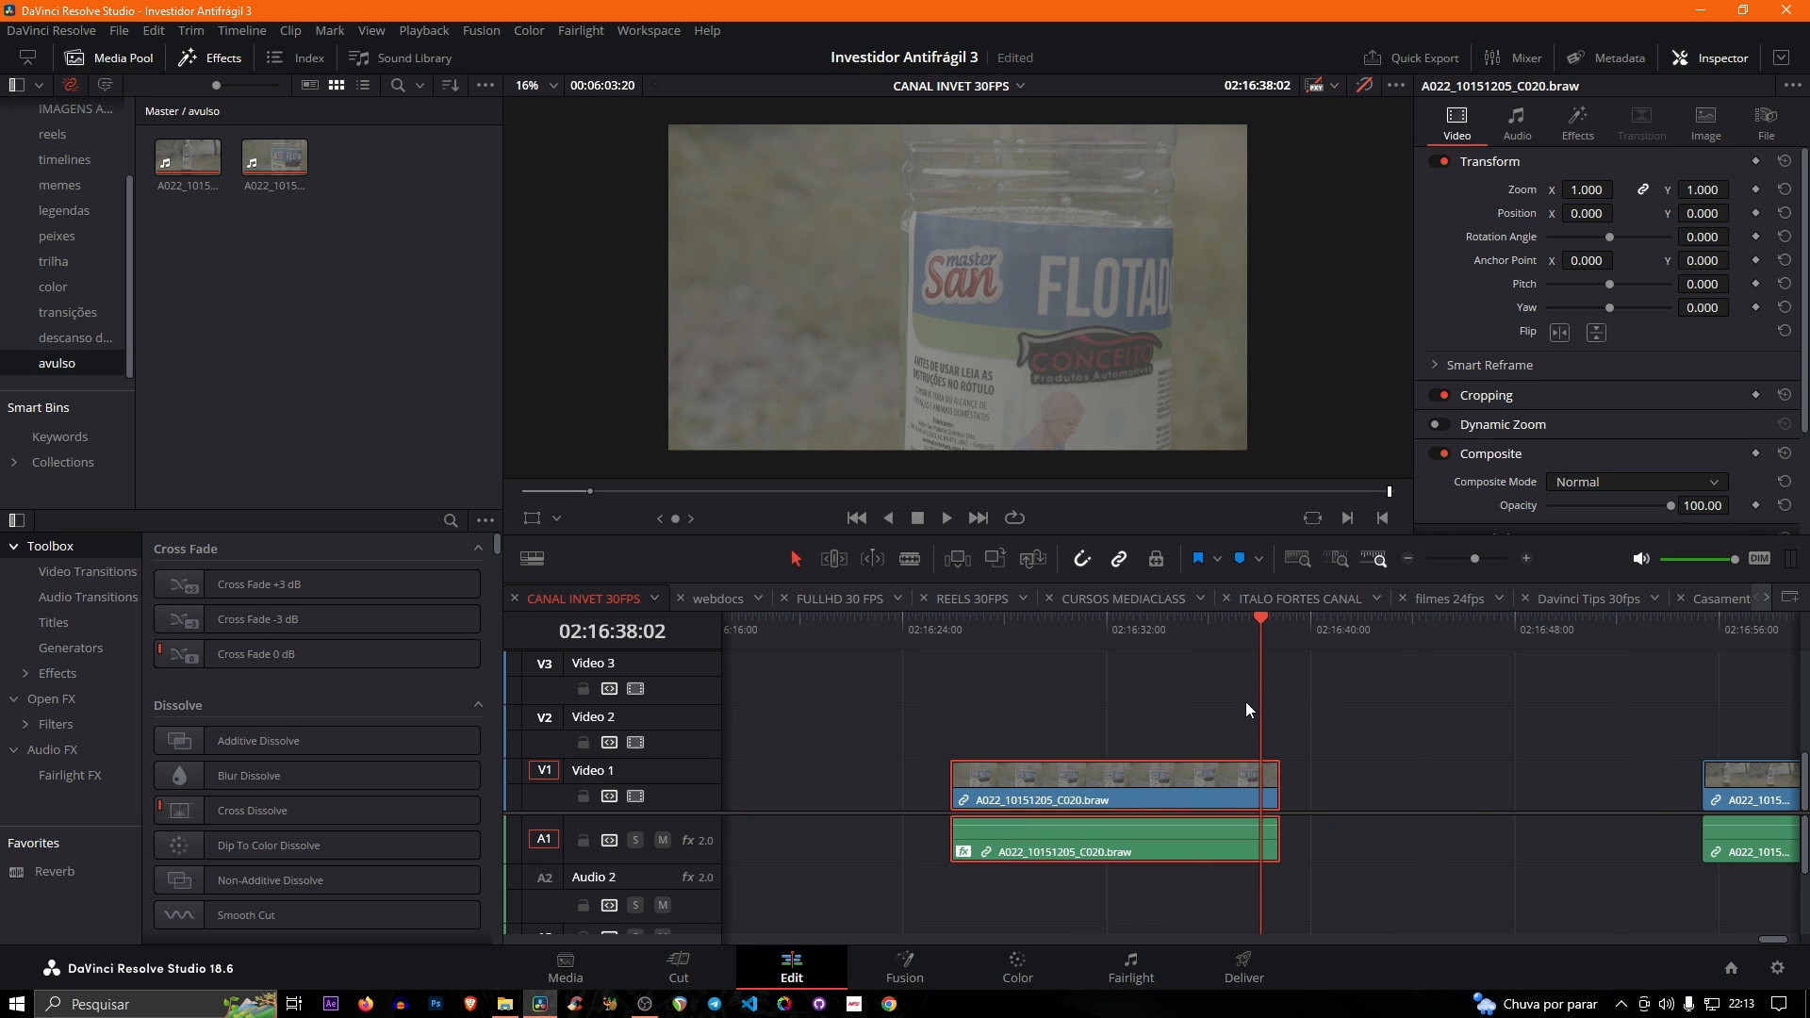